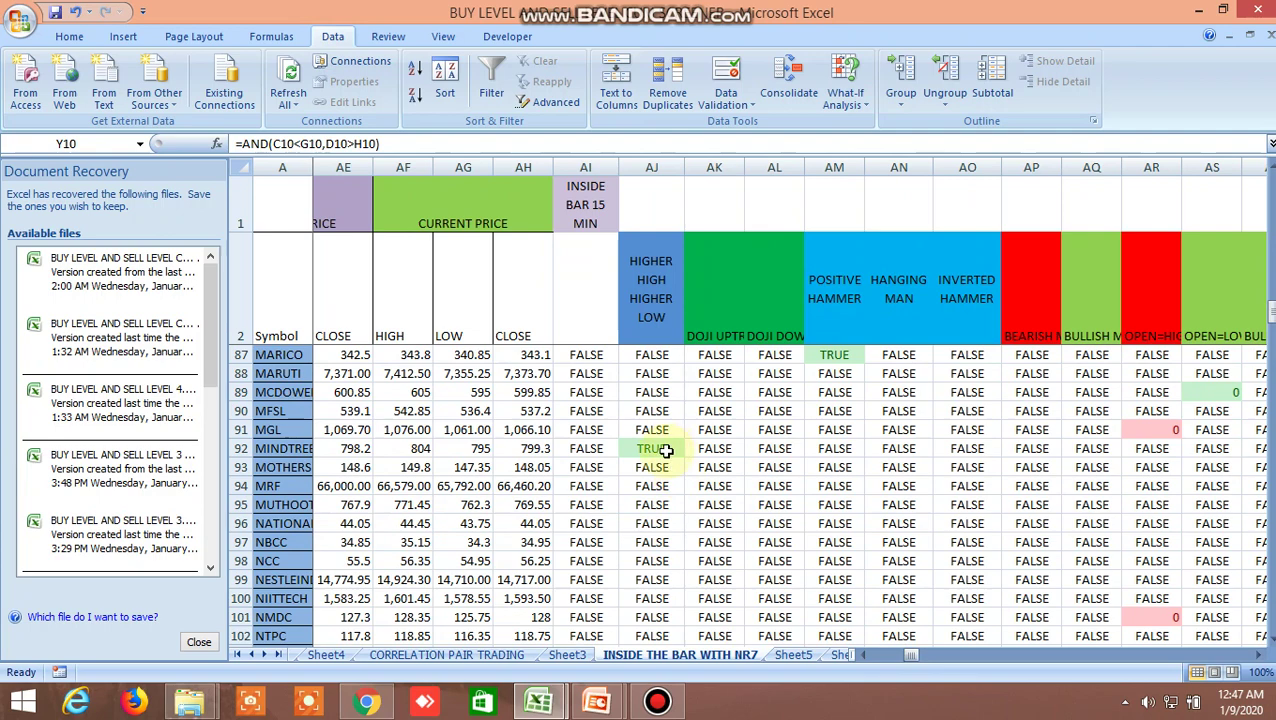
Inspect the higher high higher low formula for MINDTREE and the doji downtrend formula for ZEEL
left_click(665, 451)
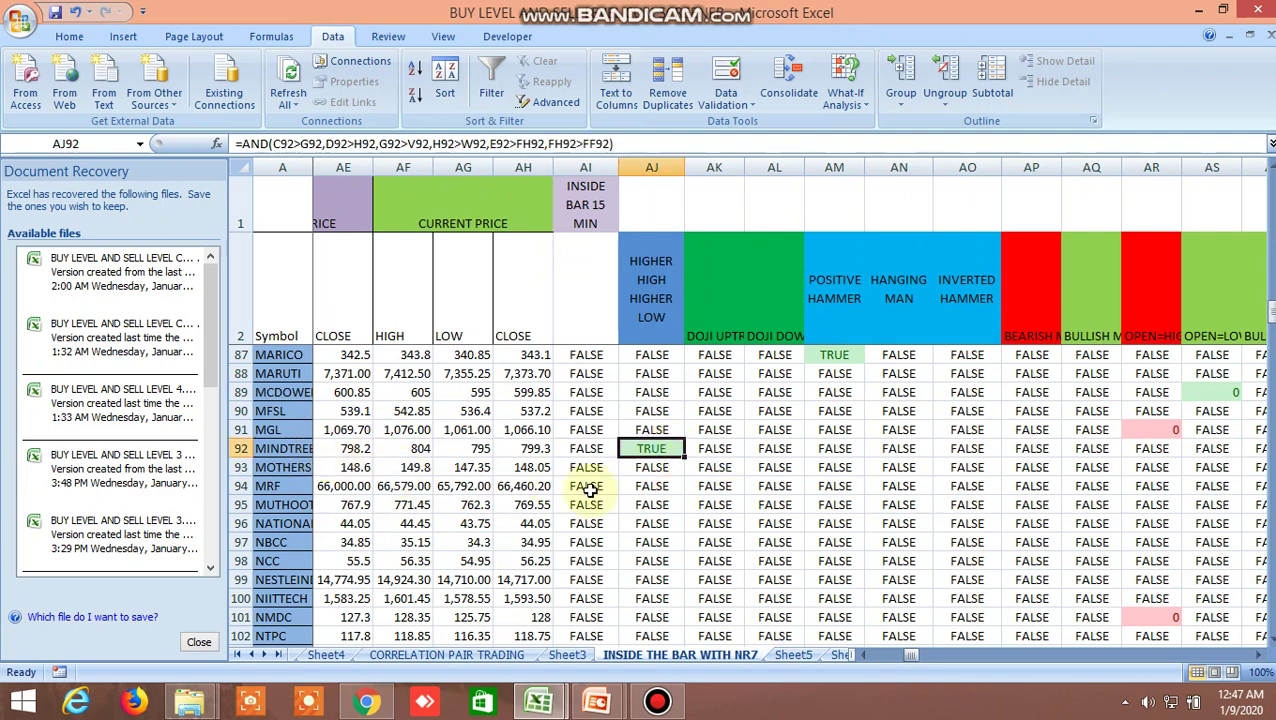
scroll(941, 562, "down", 1)
scroll(867, 529, "up", 3)
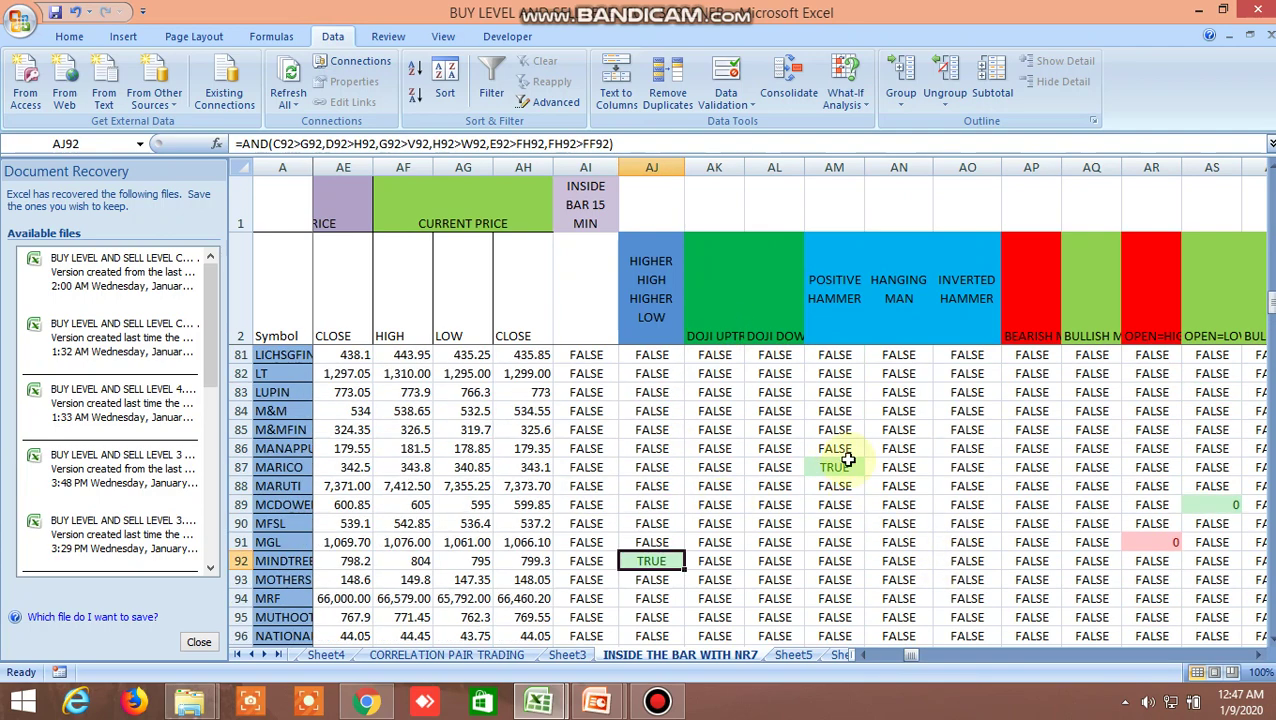
scroll(815, 527, "down", 18)
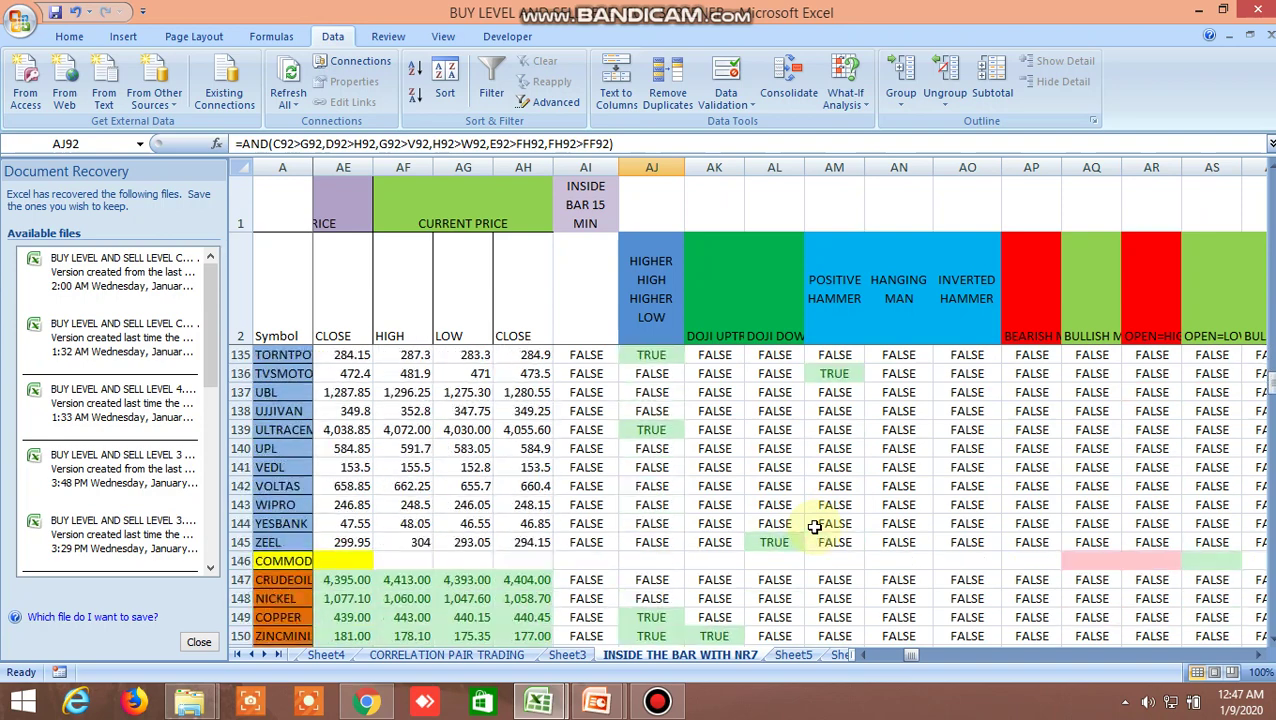
left_click(789, 541)
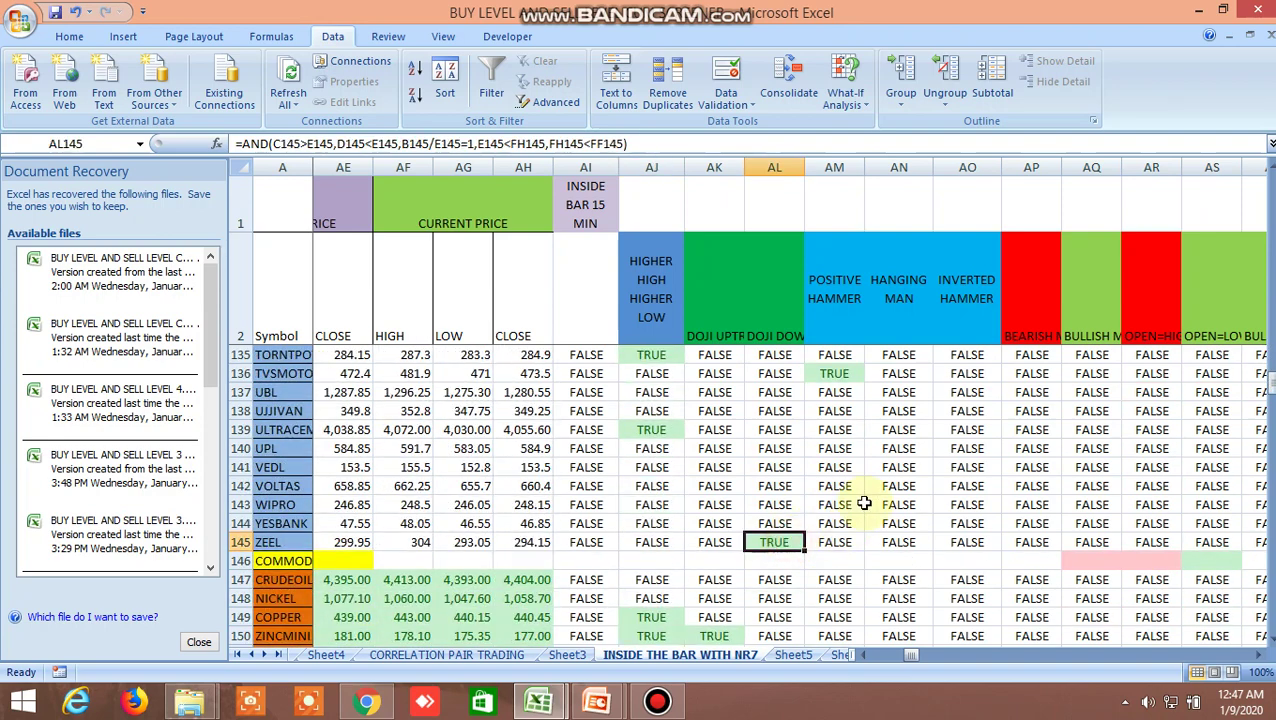
Inspect the positive hammer formula in the ESCORTS row
scroll(865, 504, "up", 19)
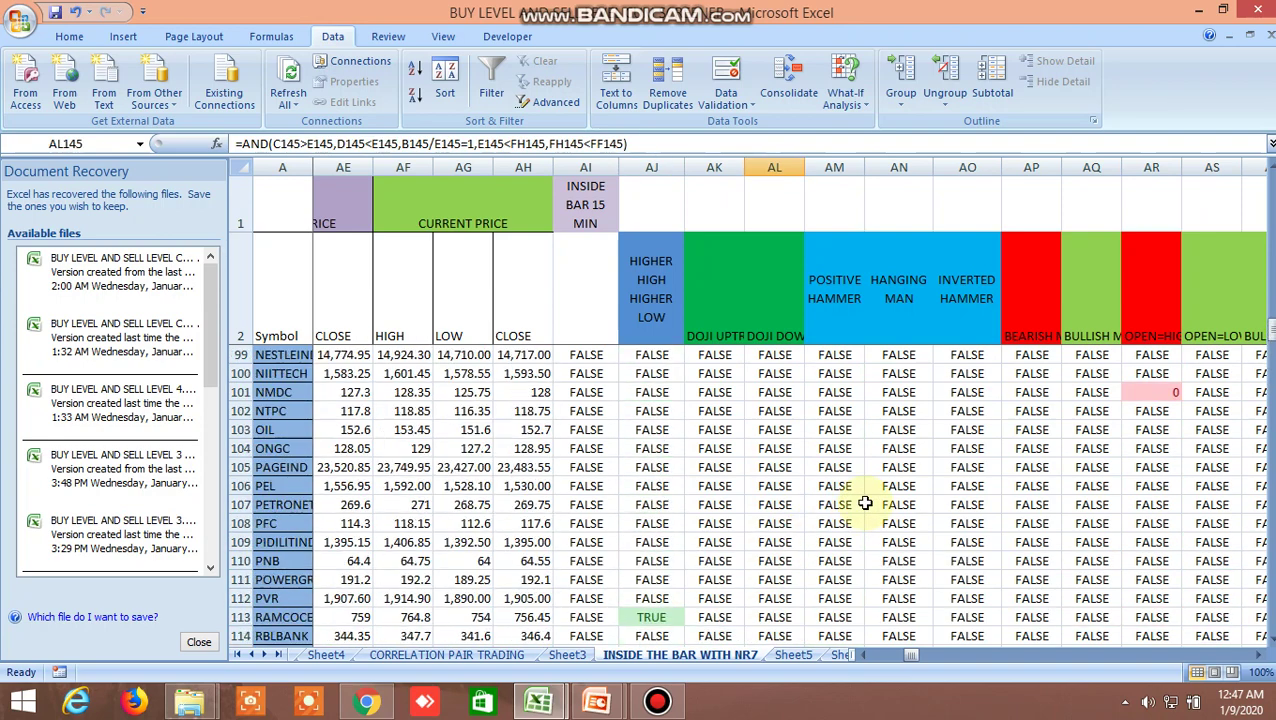
scroll(865, 504, "up", 20)
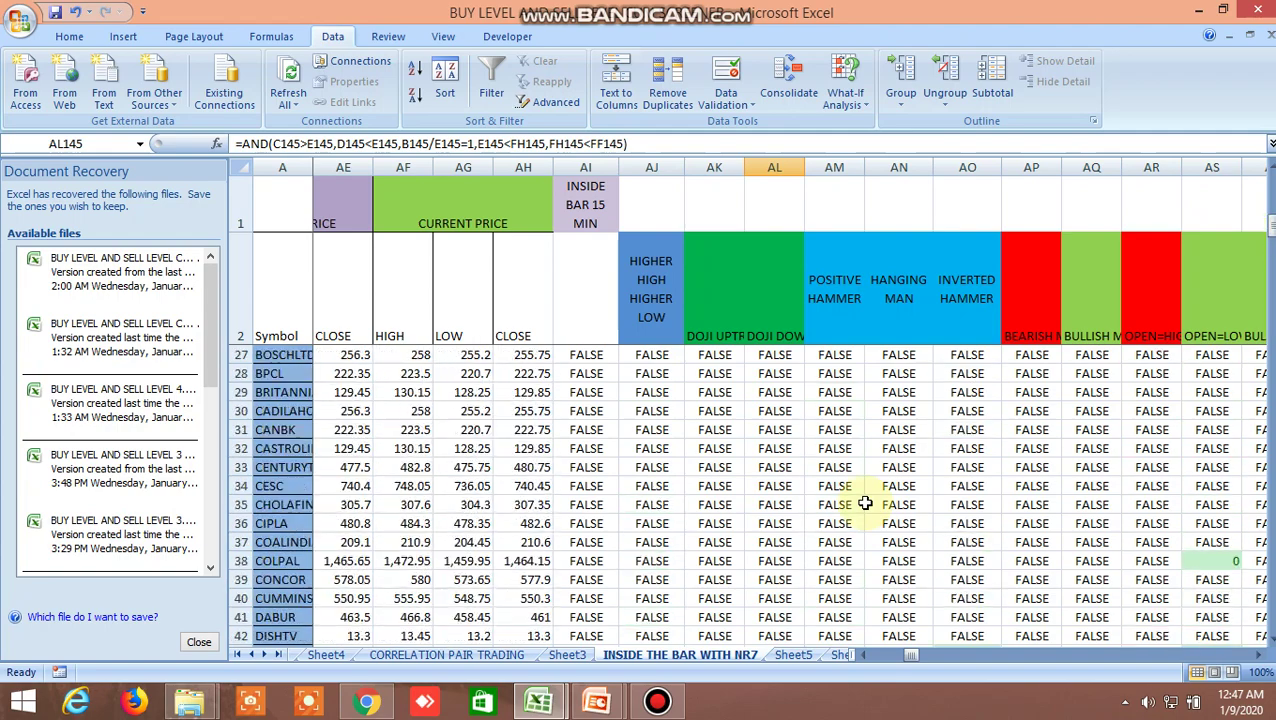
scroll(865, 504, "up", 2)
scroll(865, 504, "down", 11)
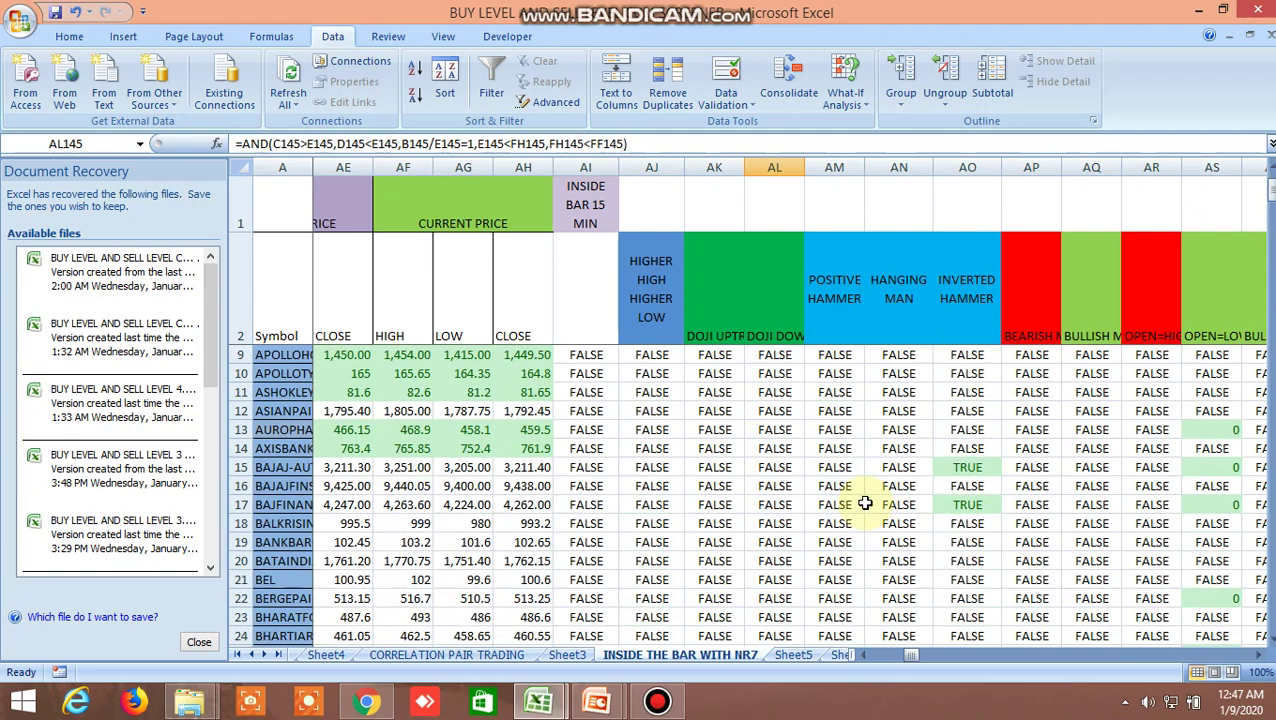
scroll(865, 504, "down", 2)
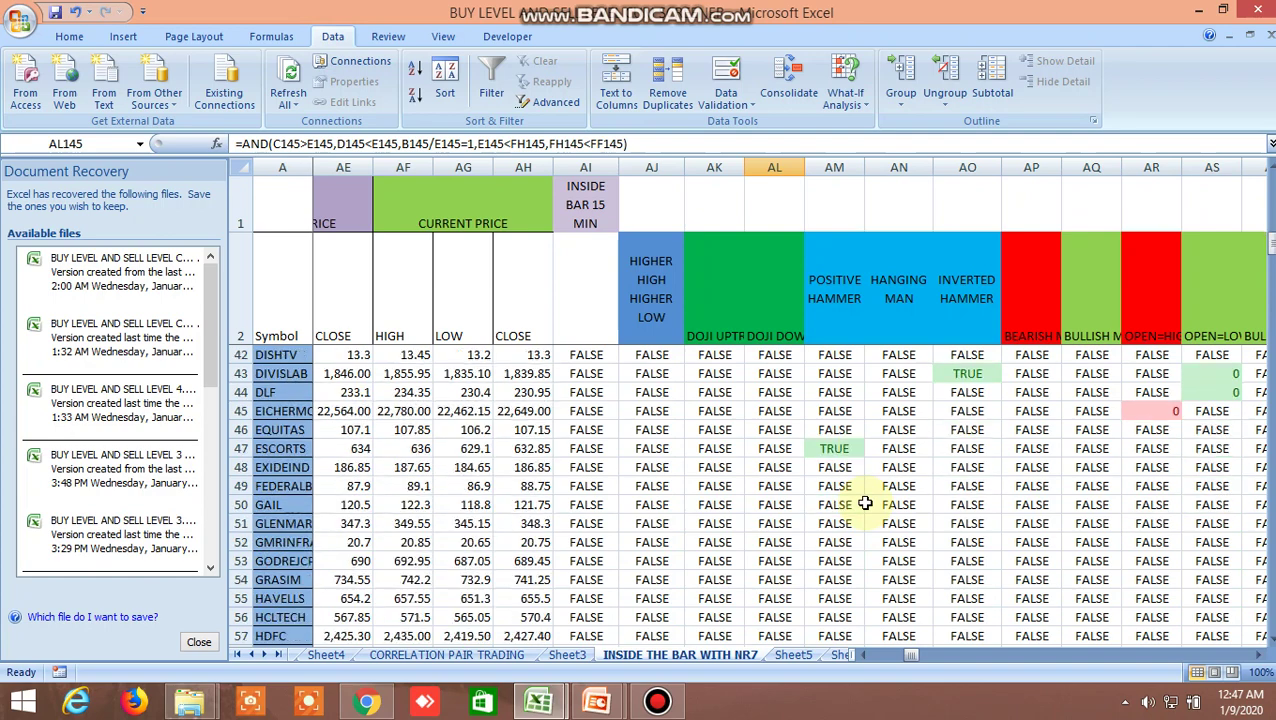
left_click(844, 451)
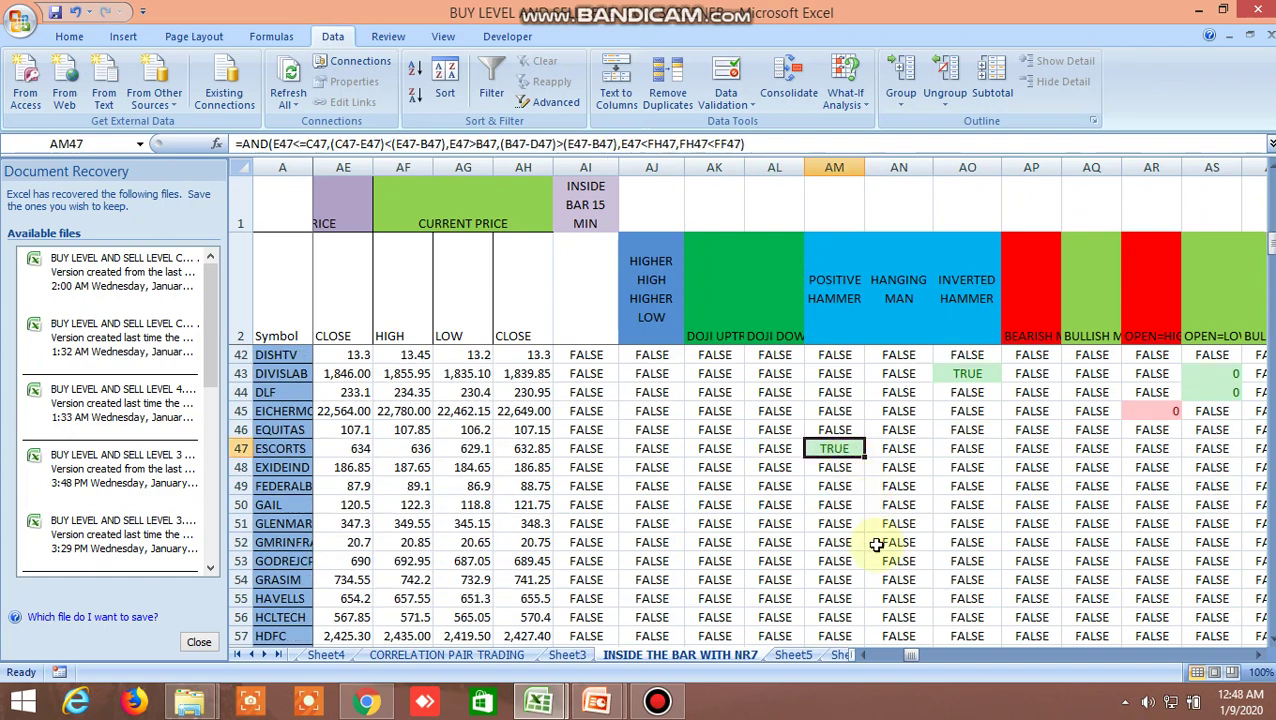
Switch to Kite in Chrome, search watchlist 1 for "escorts" and pick the NSE listing
left_click(368, 702)
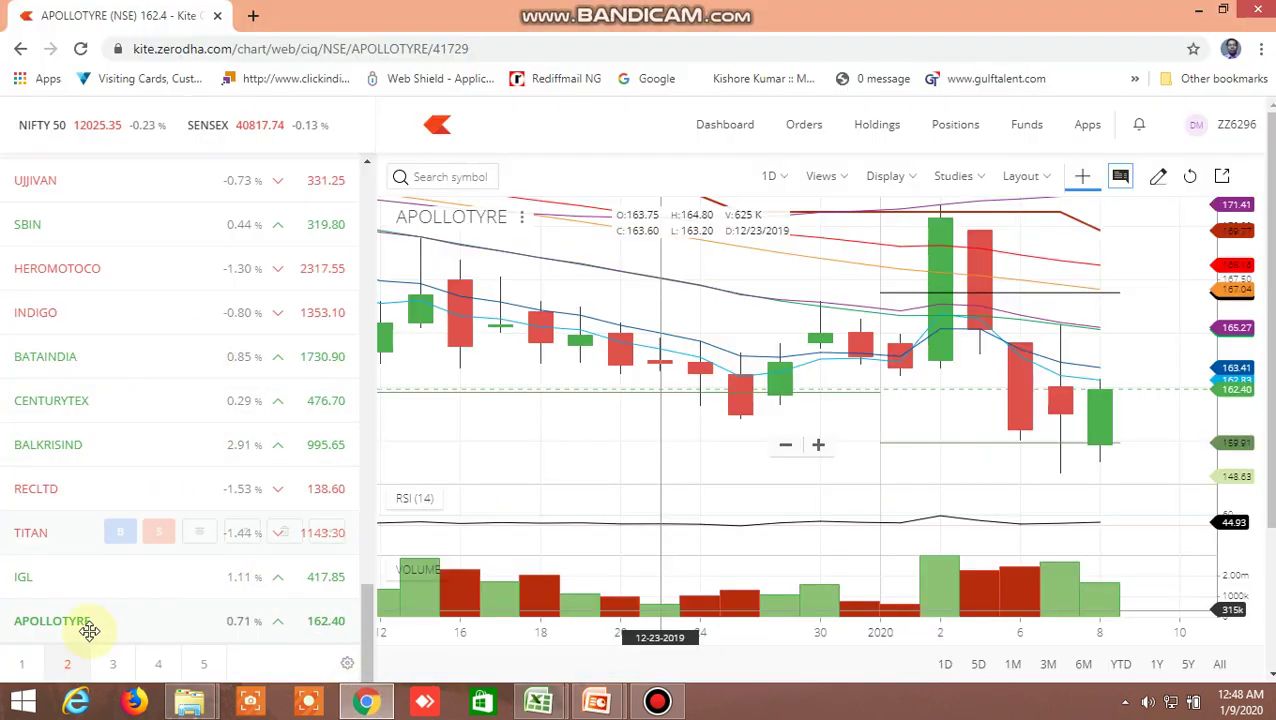
left_click(21, 664)
scroll(156, 278, "up", 15)
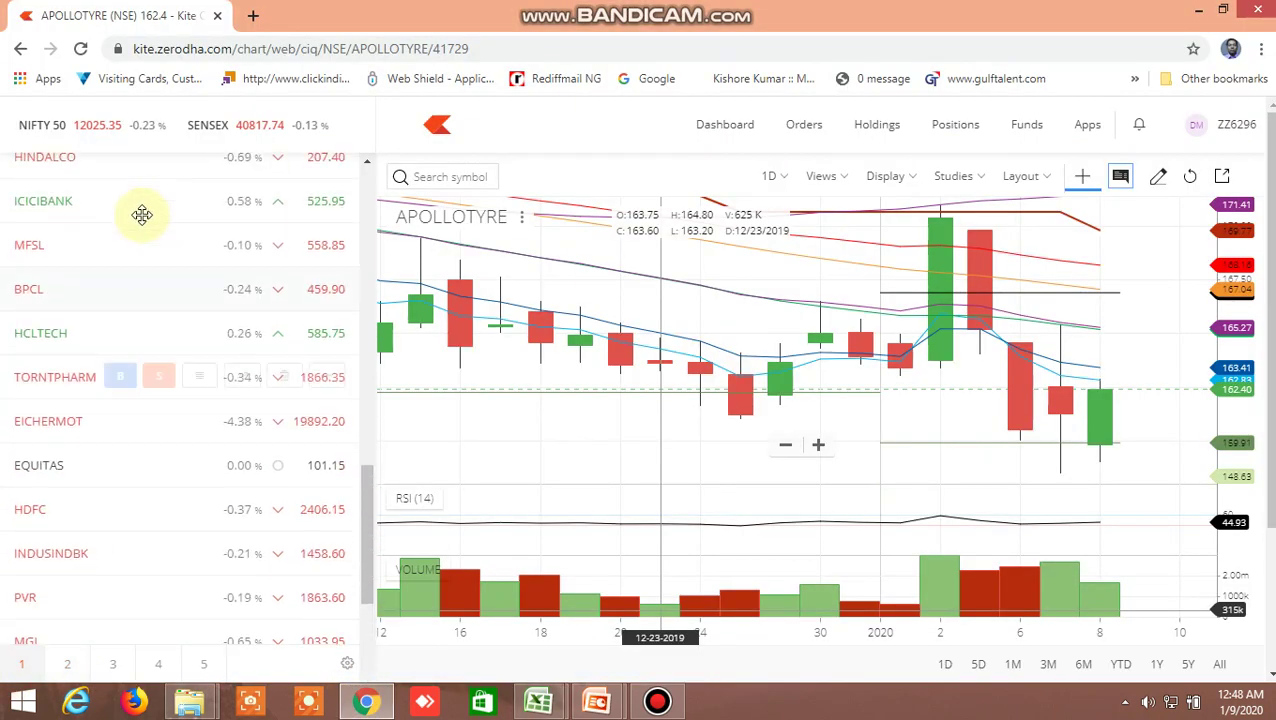
scroll(120, 177, "up", 2)
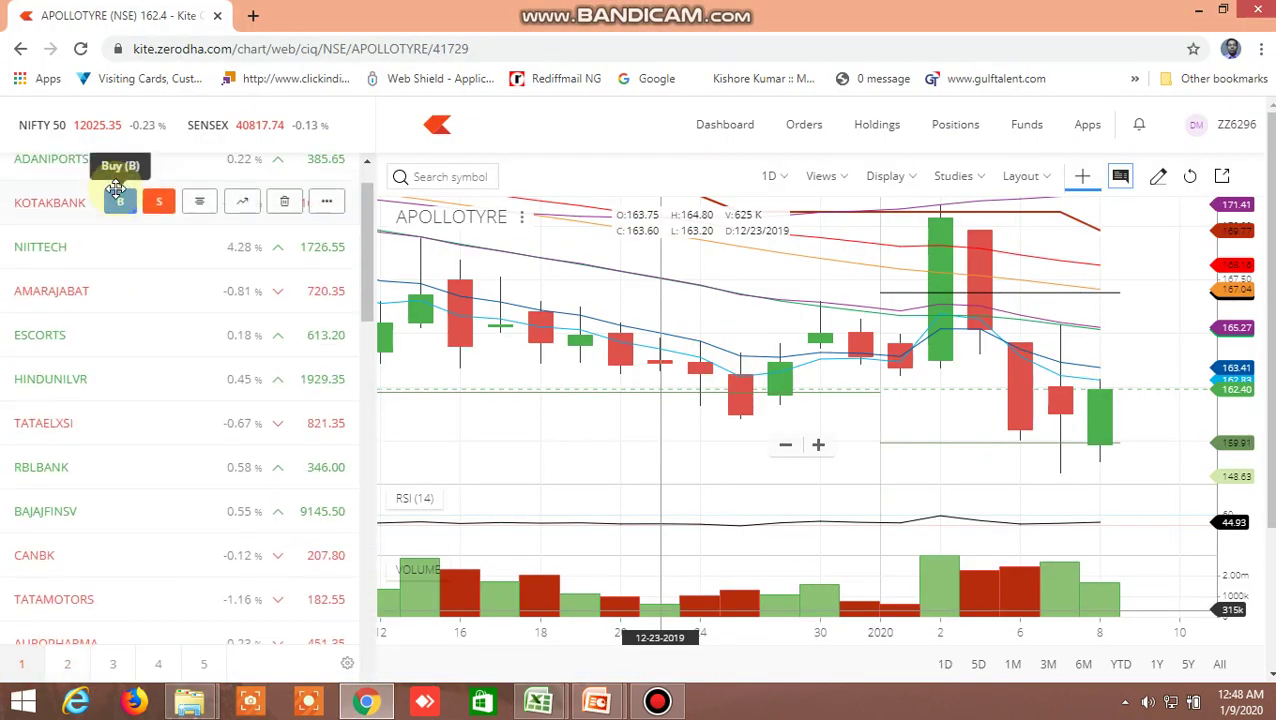
left_click(107, 177)
type("escorts")
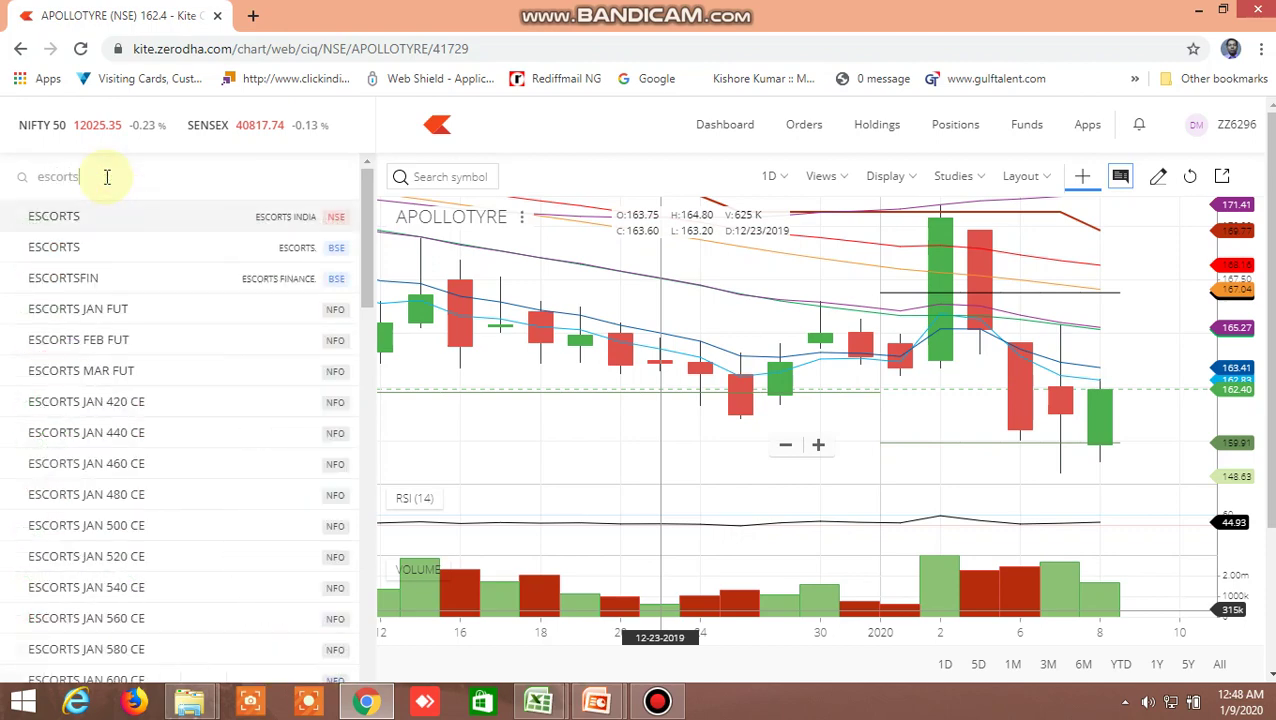
left_click(45, 222)
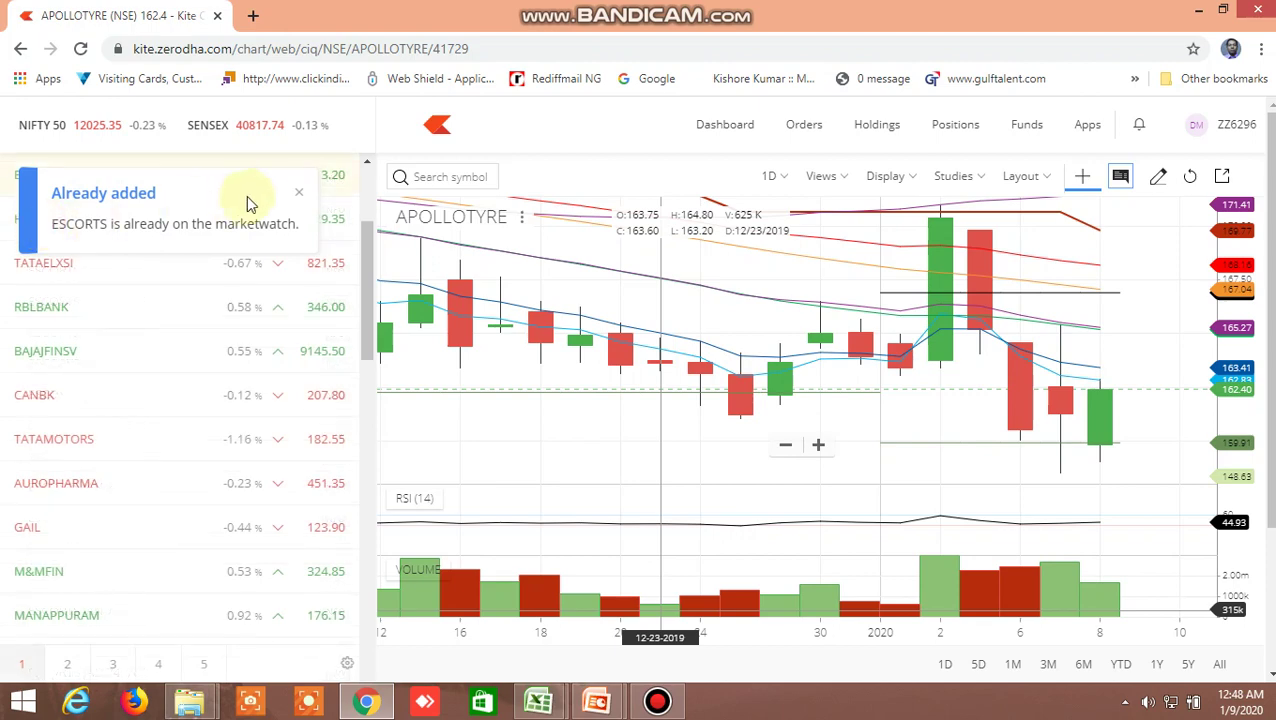
Open the price chart of ESCORTS from the watchlist
mouse_move(285, 190)
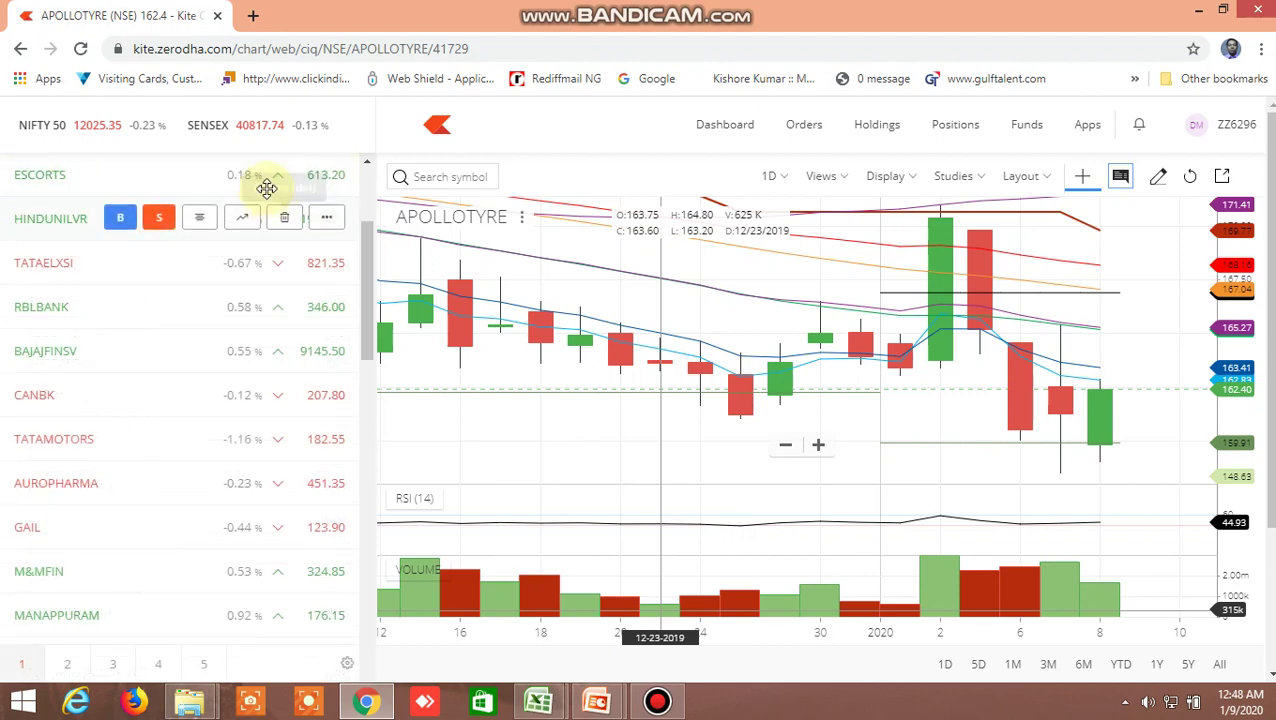
scroll(240, 172, "down", 1)
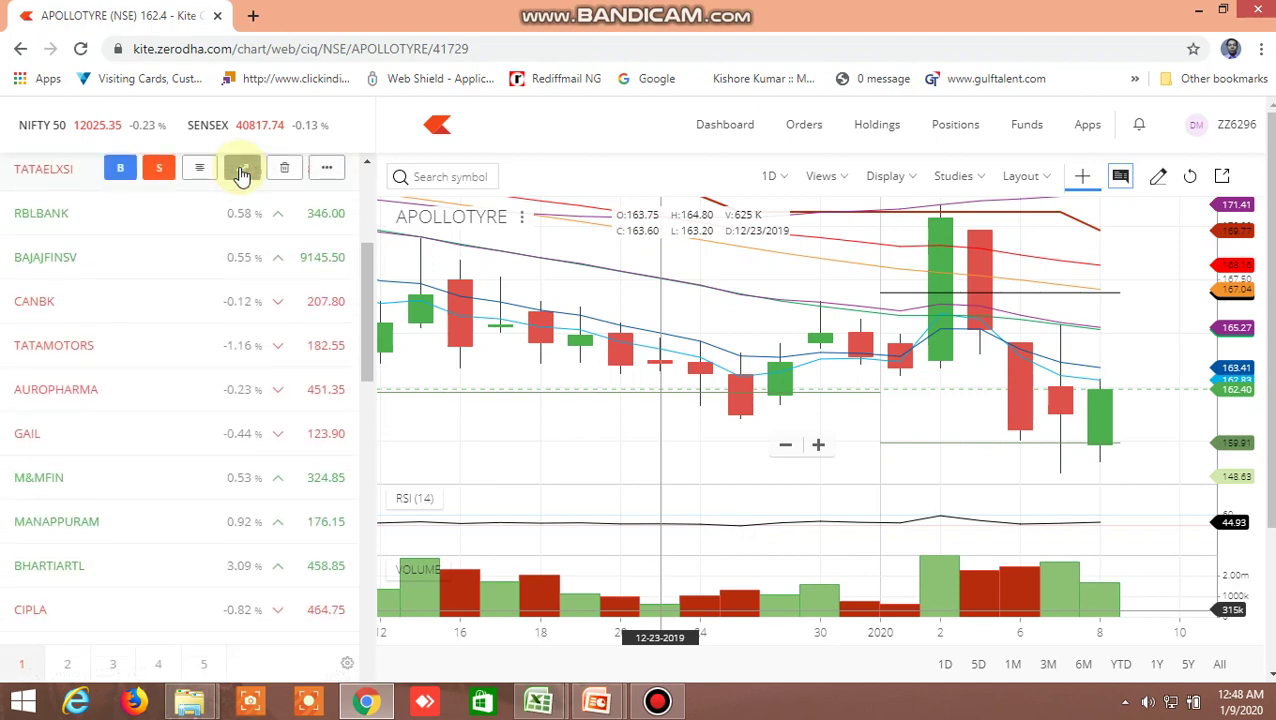
scroll(240, 175, "up", 1)
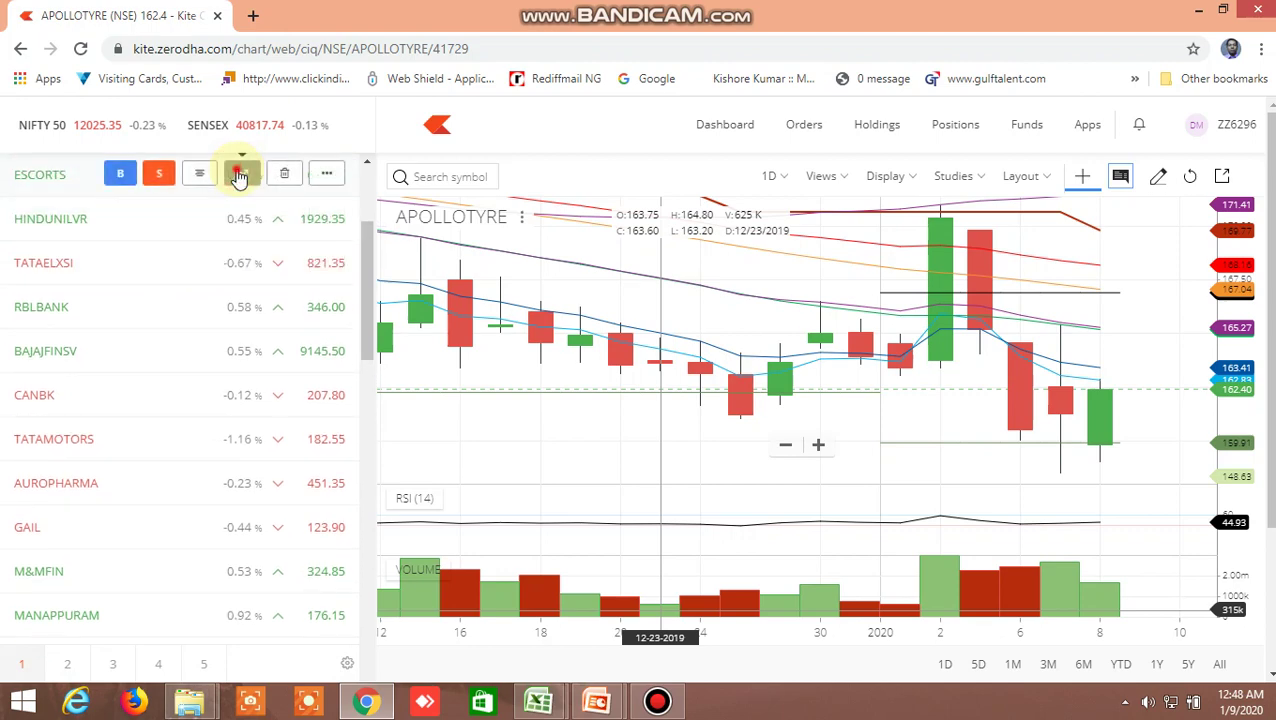
left_click(240, 176)
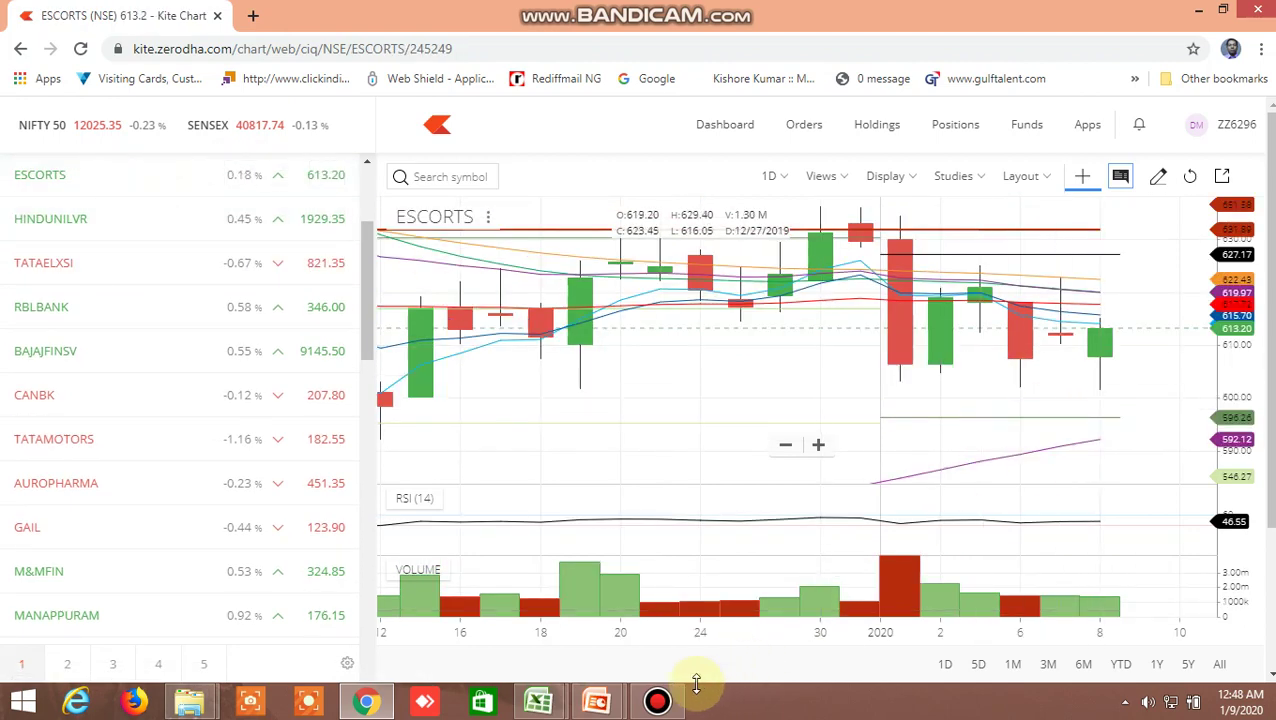
Switch back to the Excel scanner workbook and select the doji downtrend result for ZEEL
mouse_move(552, 708)
left_click(641, 598)
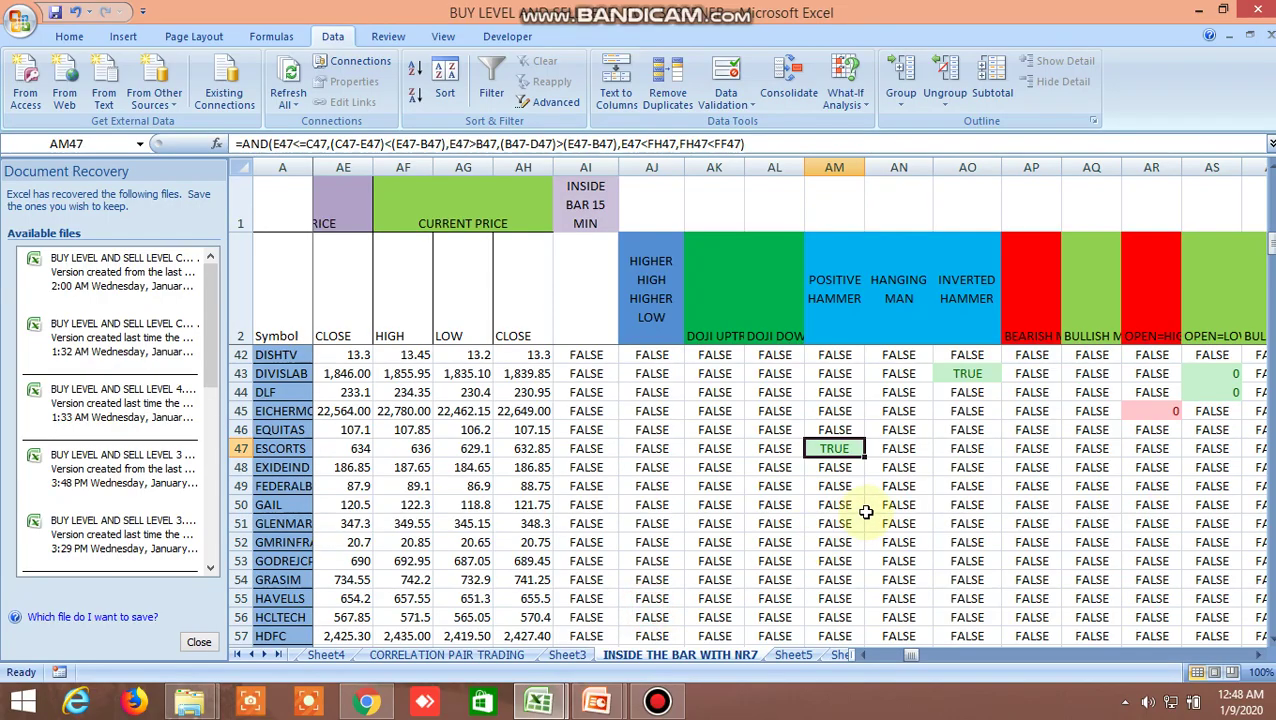
scroll(866, 512, "down", 14)
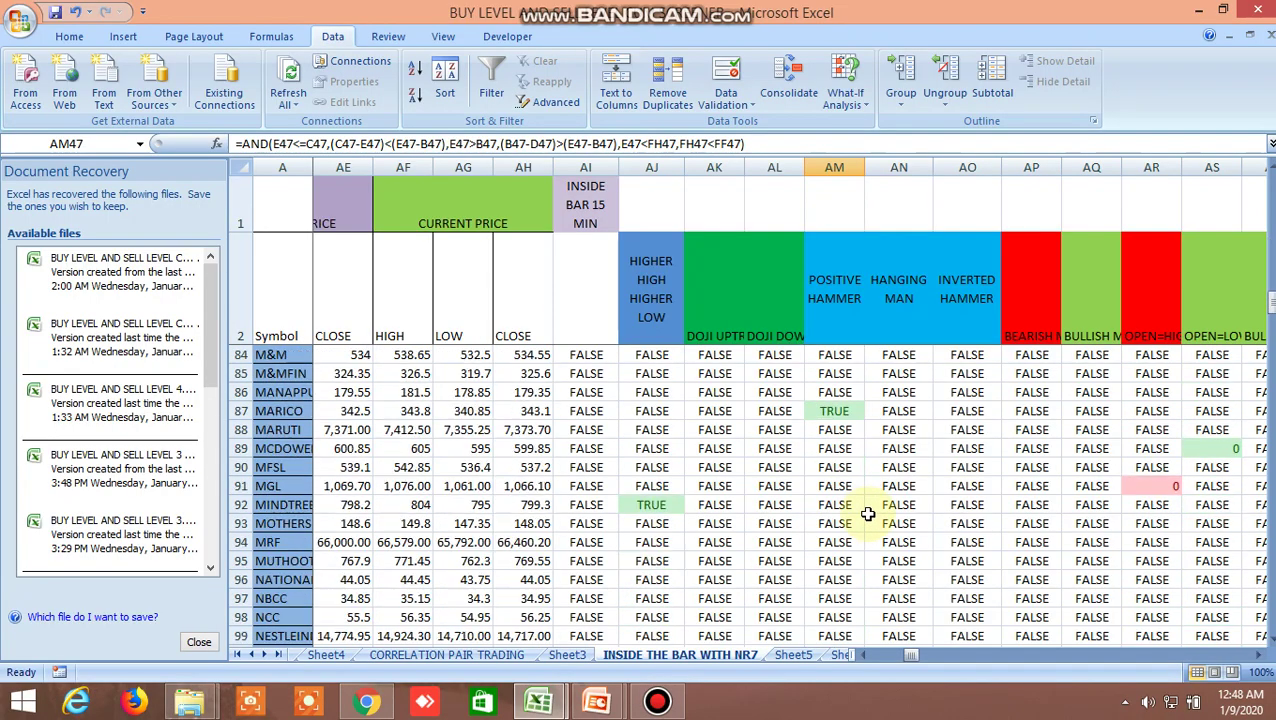
scroll(868, 513, "down", 16)
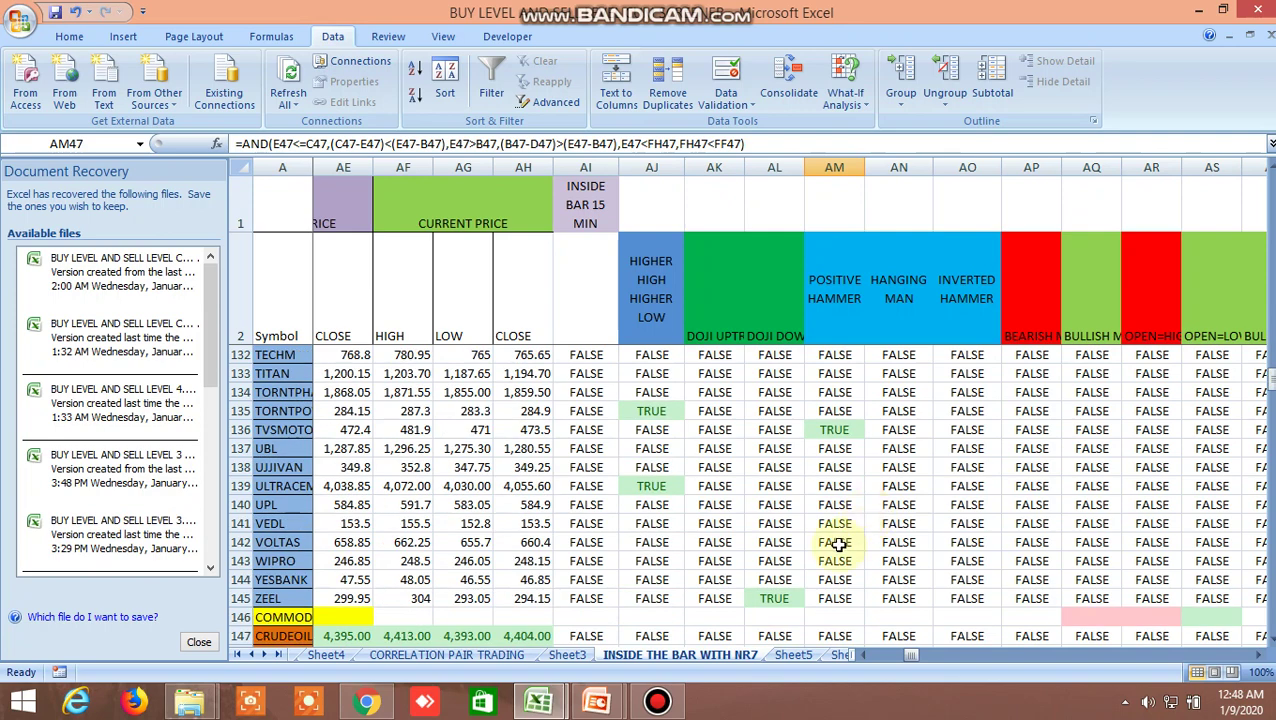
left_click(780, 598)
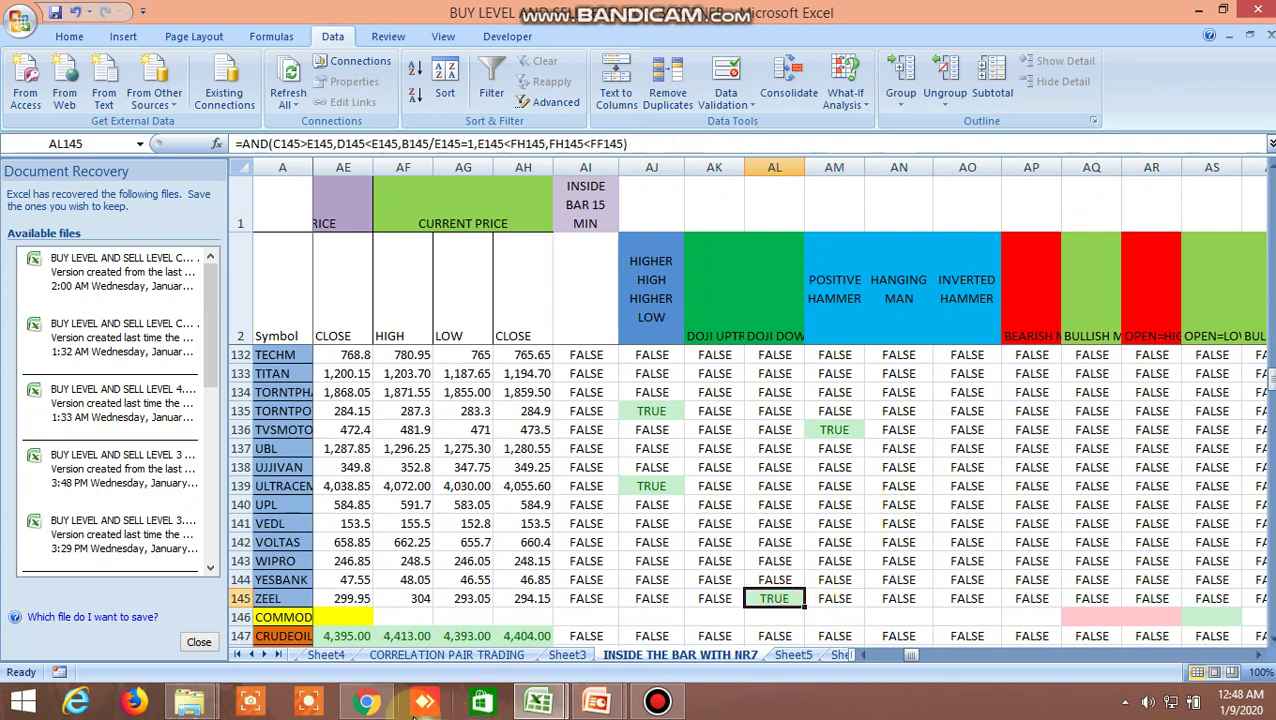
Switch to Kite in Chrome and delete ACC from watchlist 2
left_click(366, 701)
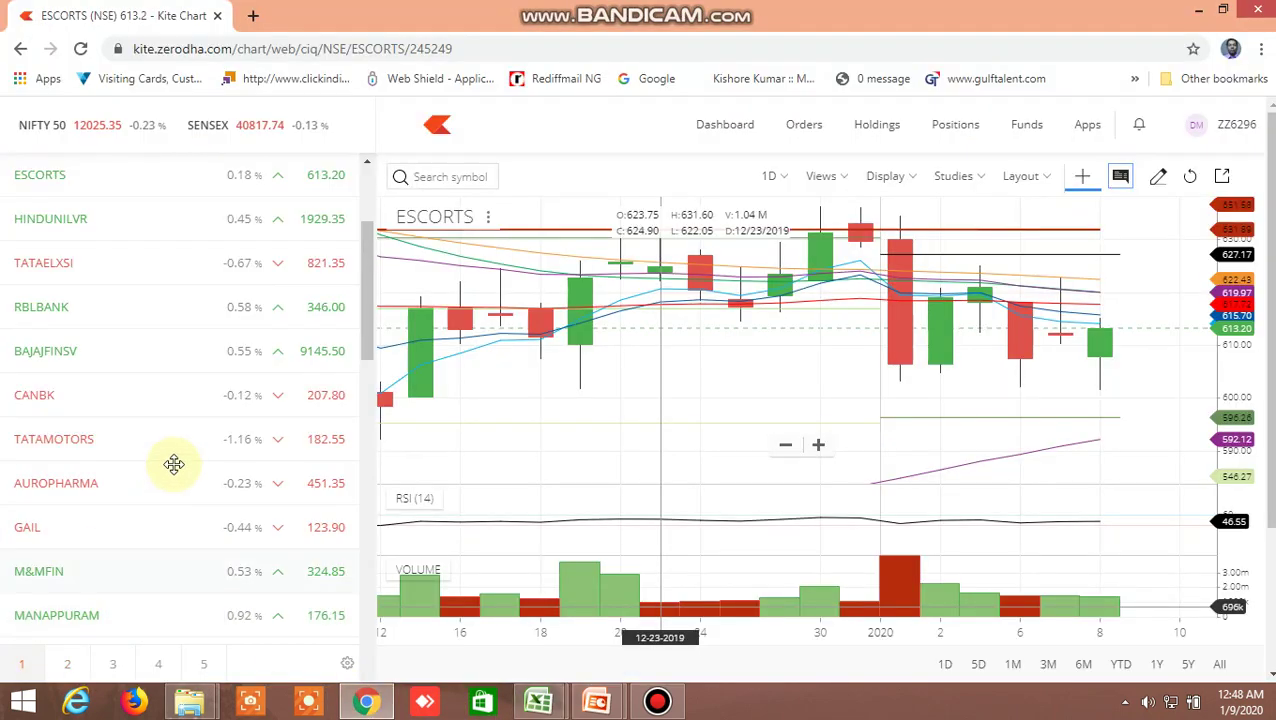
left_click(68, 664)
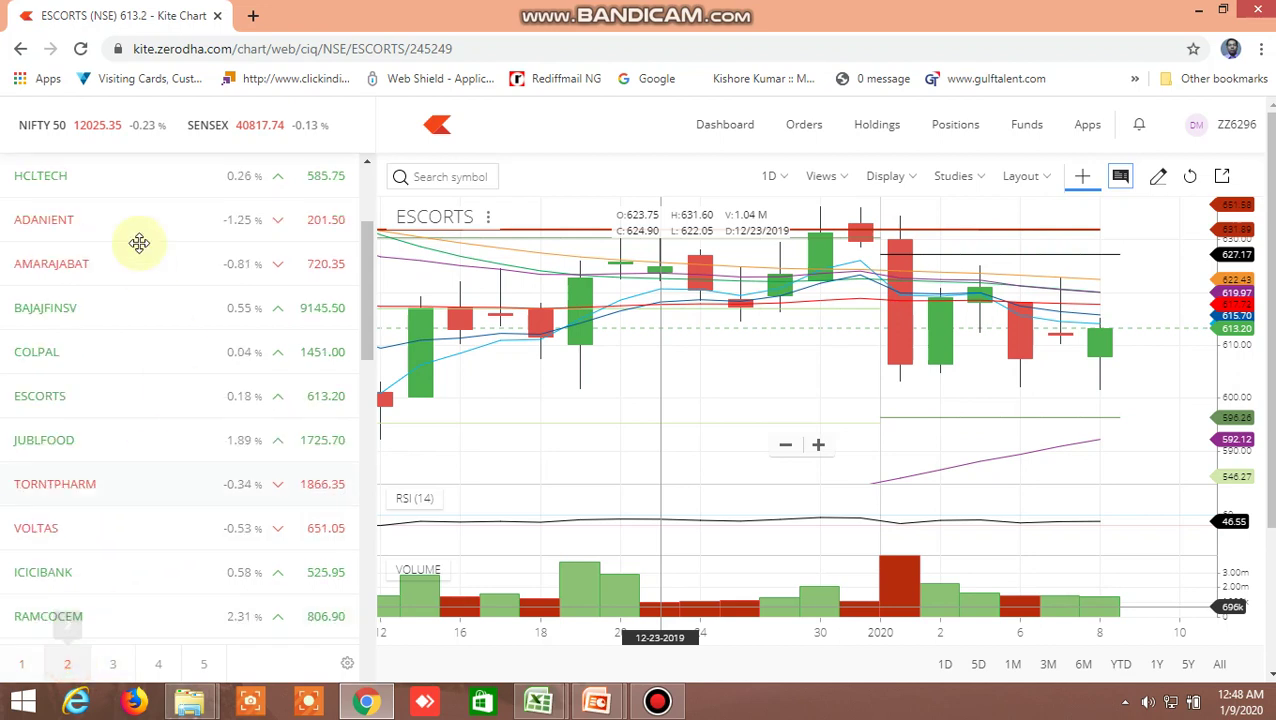
scroll(145, 236, "up", 4)
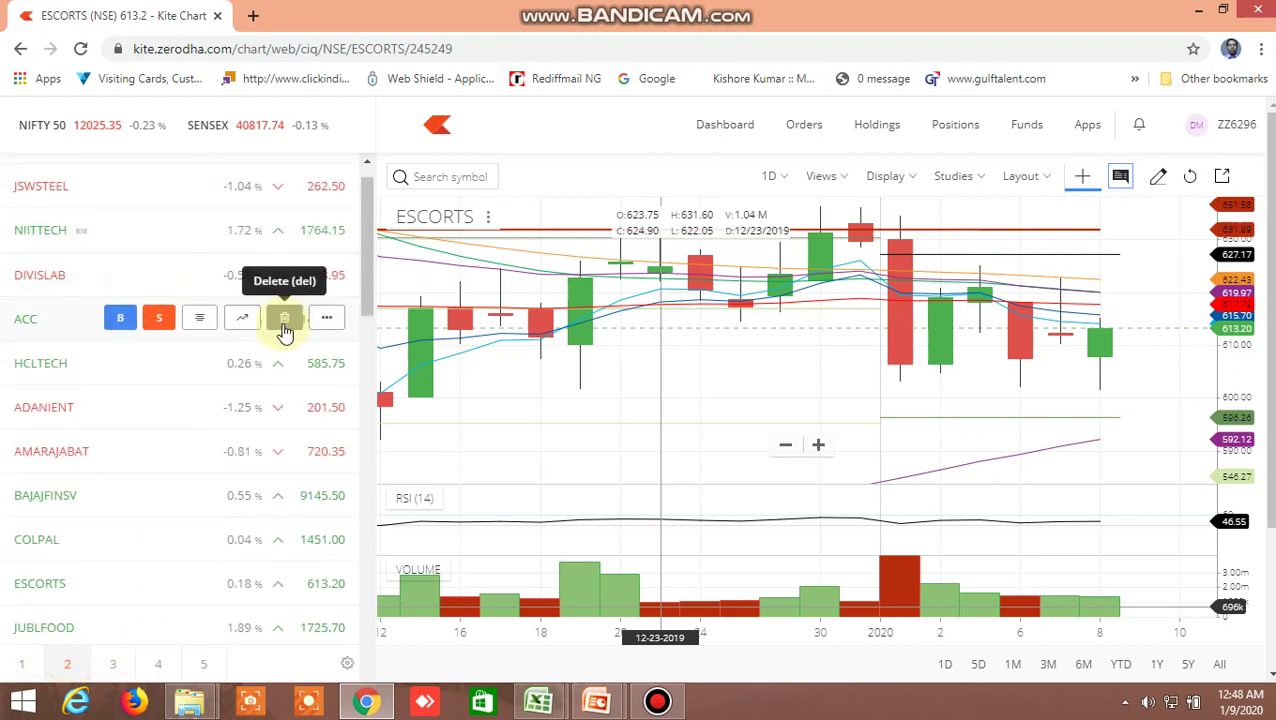
left_click(284, 318)
scroll(192, 246, "up", 1)
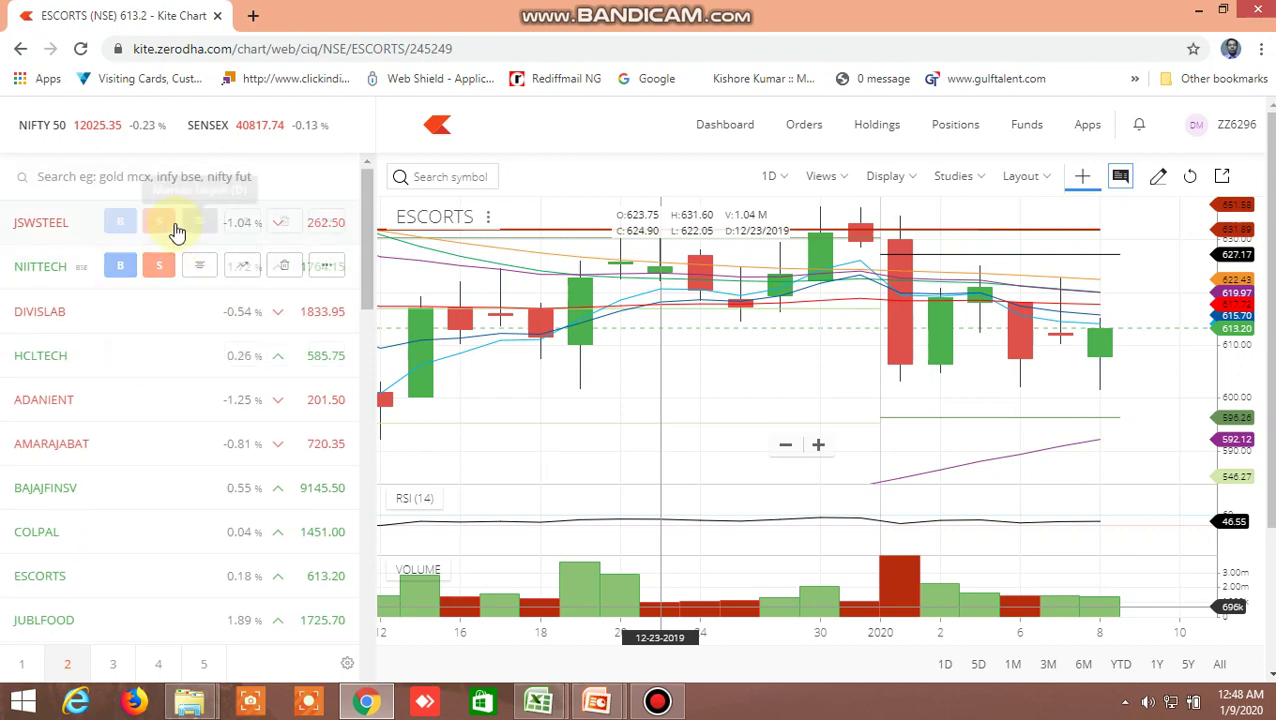
Add the NSE listing of ZEEL to watchlist 2 and open its price chart
left_click(144, 170)
type("zeel")
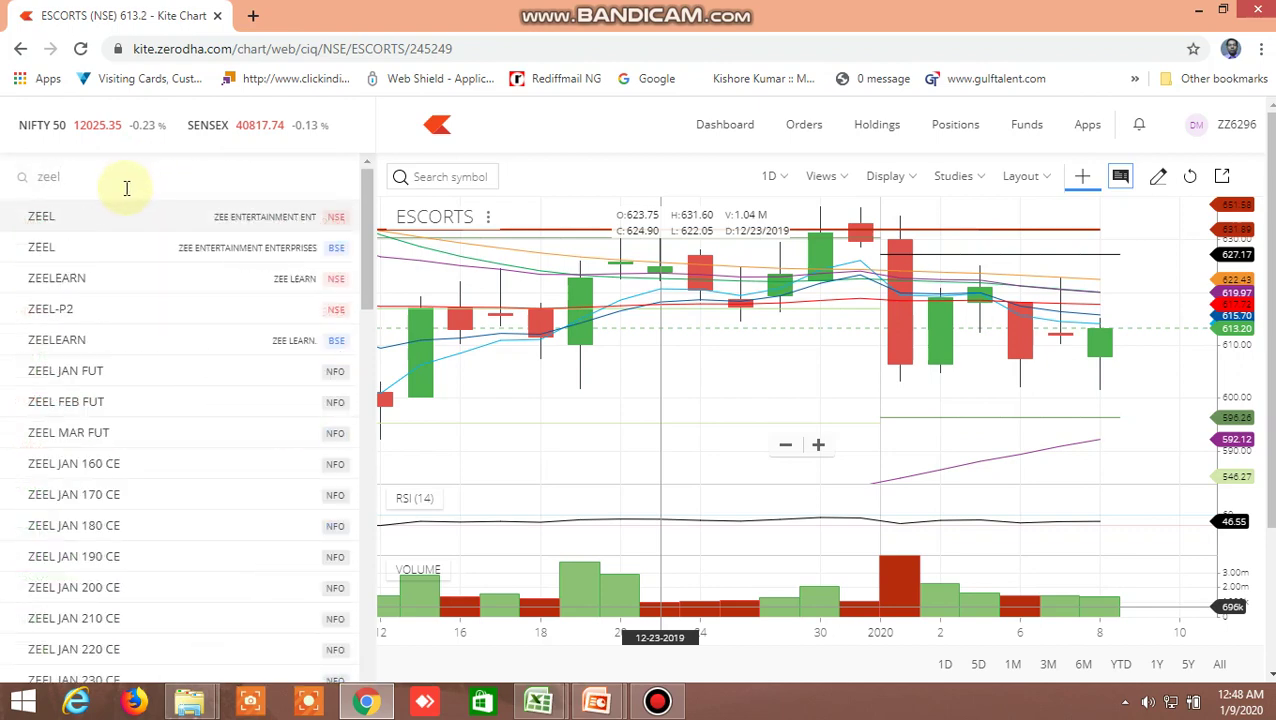
left_click(58, 226)
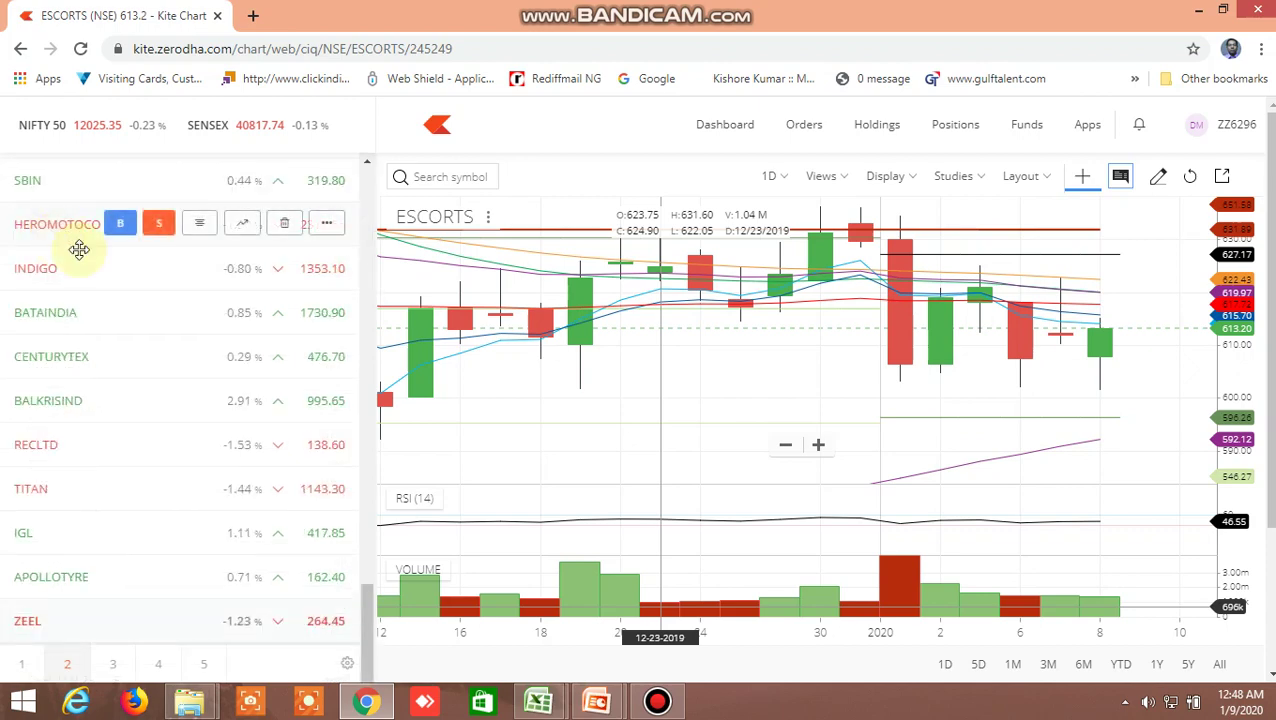
mouse_move(236, 628)
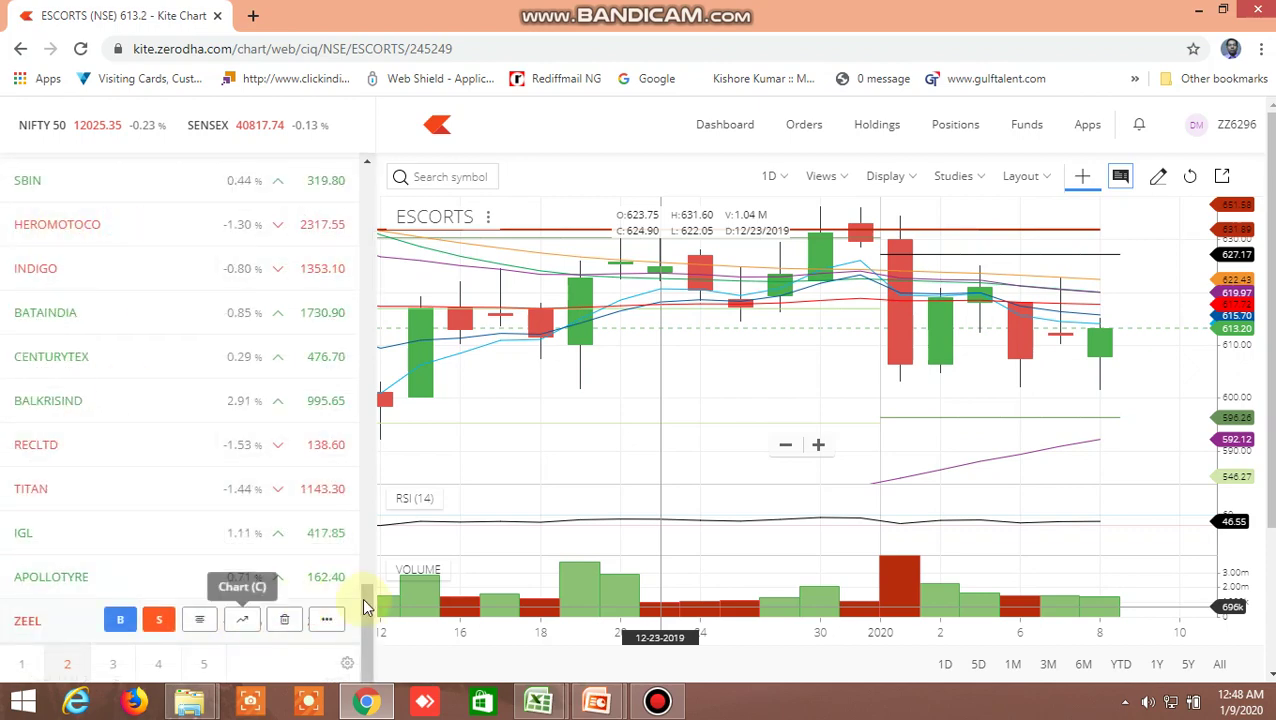
left_click(245, 624)
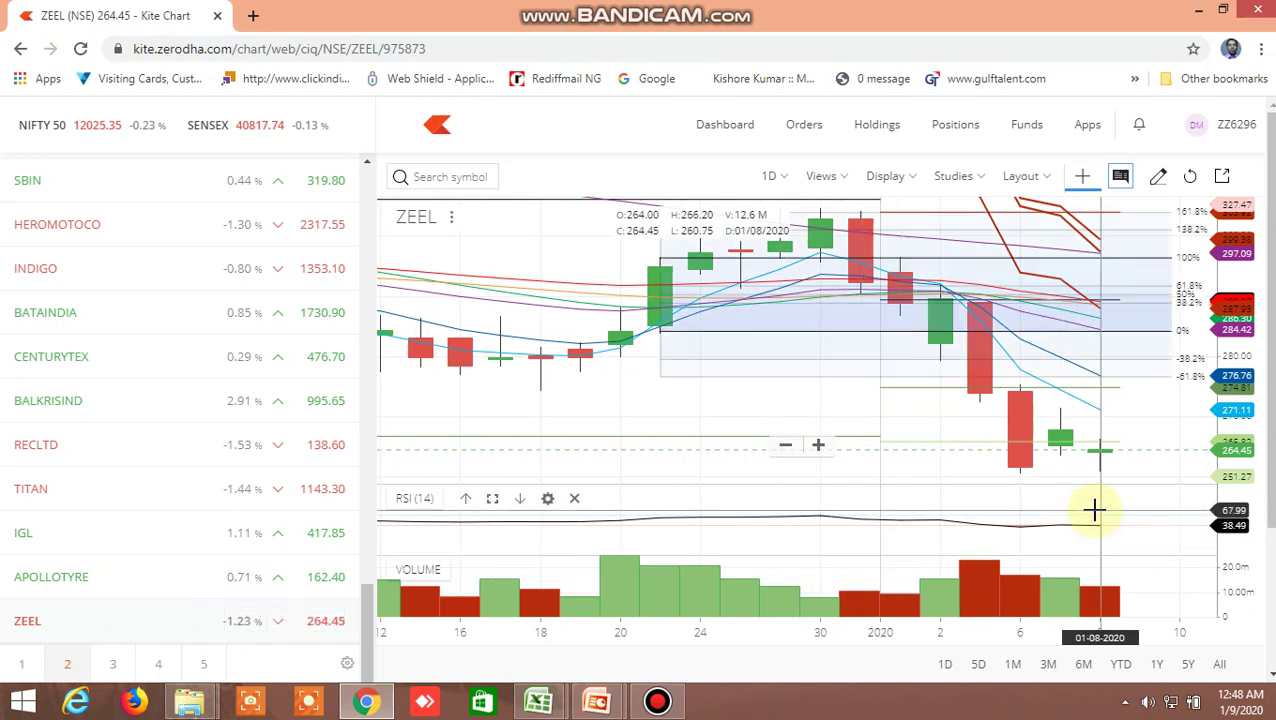
Switch back to the Excel scanner workbook and review the candlestick pattern results from the commodity rows up to MARICO
mouse_move(540, 700)
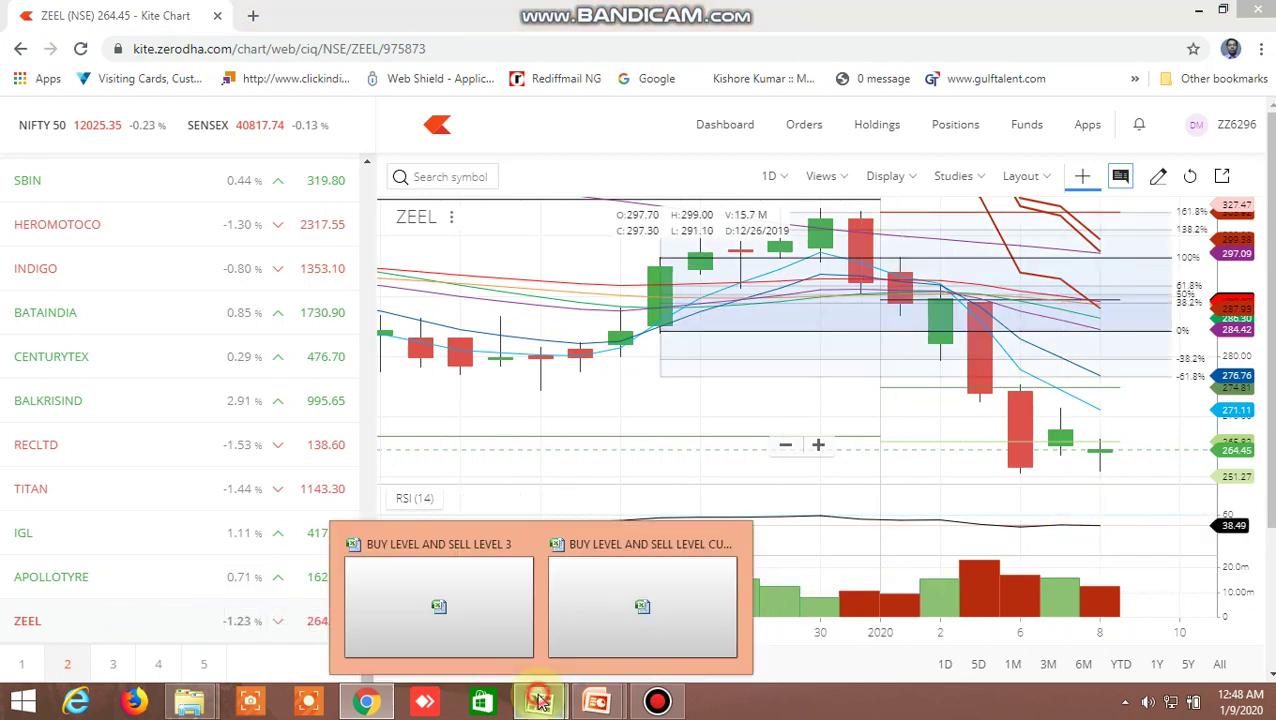
left_click(700, 595)
left_click(825, 452)
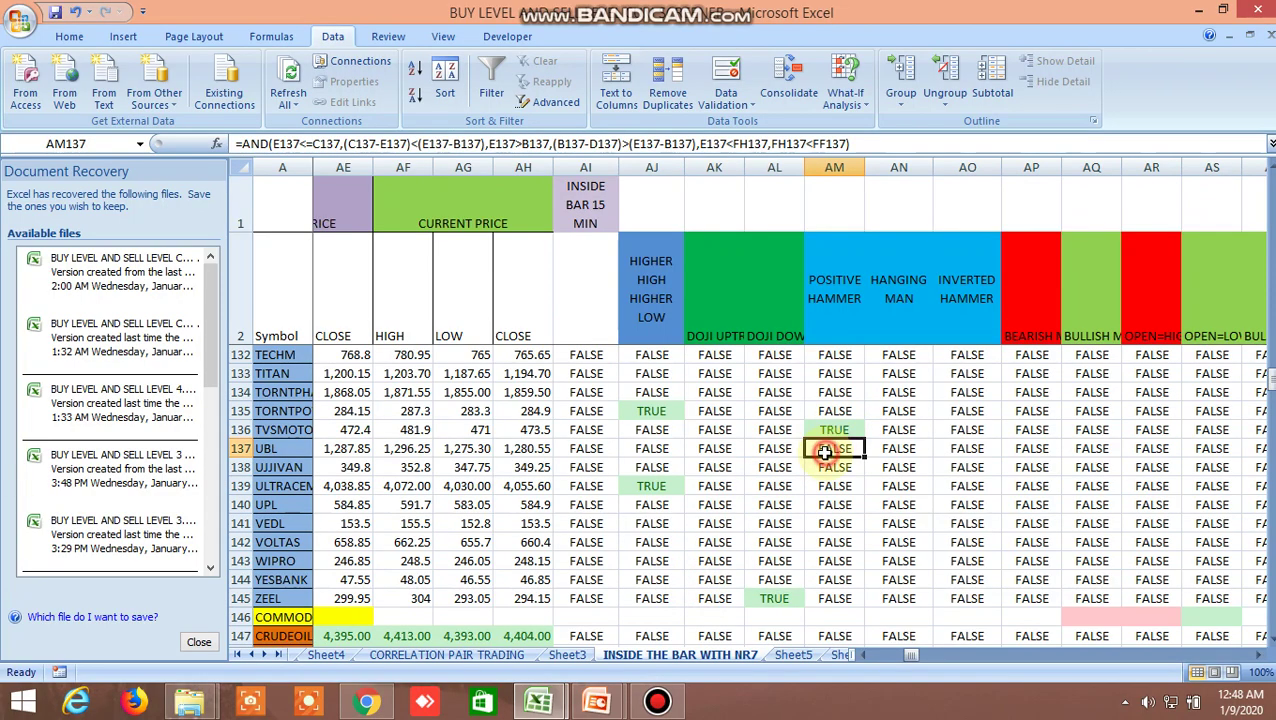
scroll(921, 610, "down", 1)
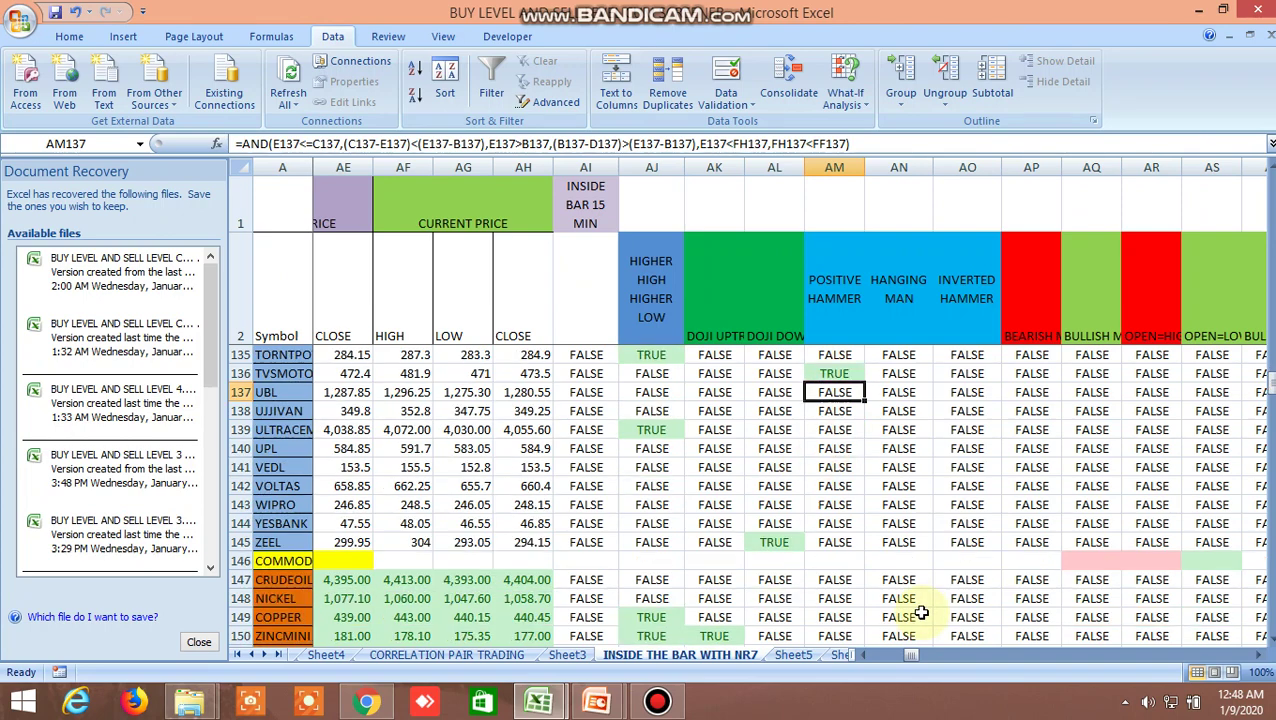
left_click(860, 563)
scroll(987, 517, "up", 11)
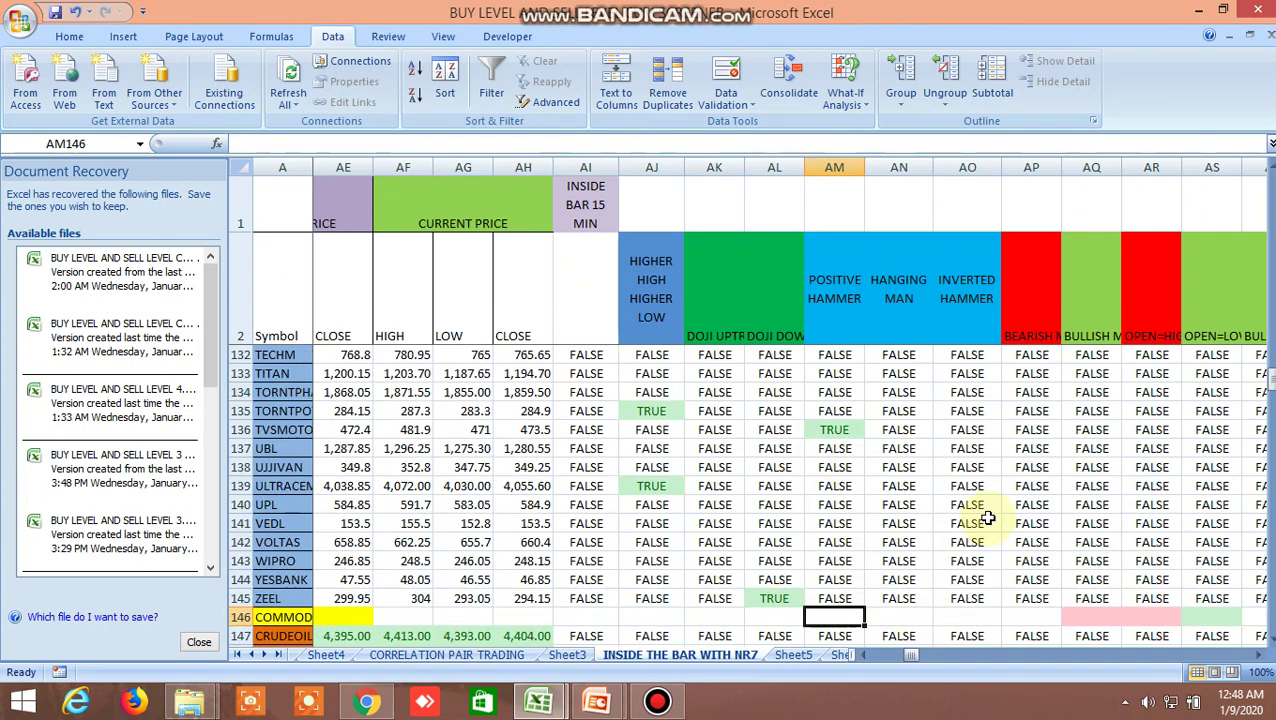
scroll(955, 498, "up", 20)
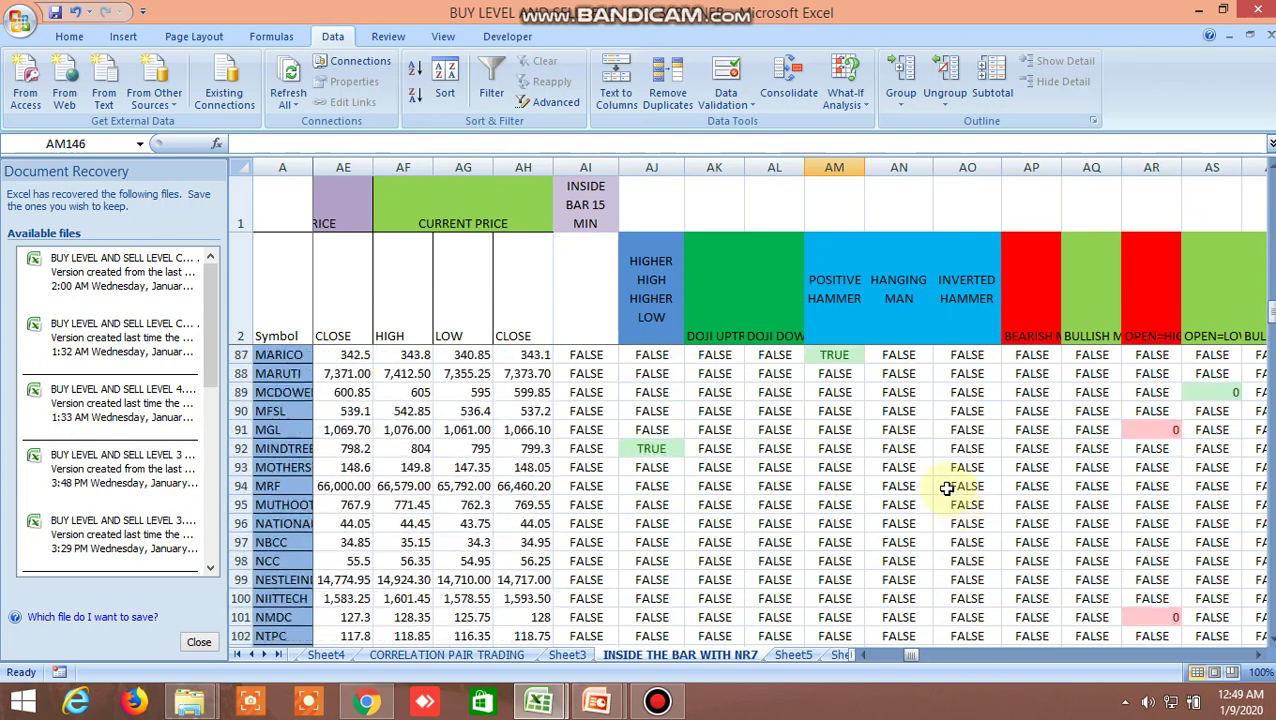
Select the inverted hammer result for BAJAJ-AUTO in the scanner sheet
scroll(943, 486, "up", 11)
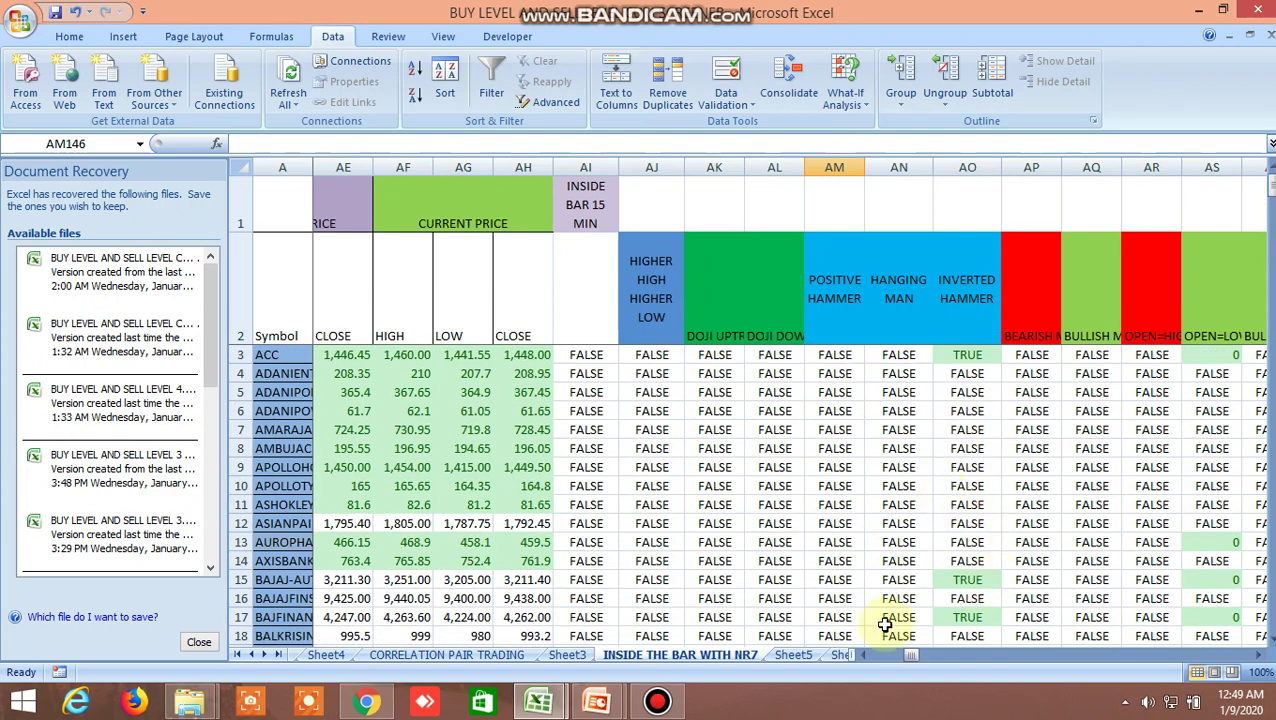
mouse_move(910, 655)
left_mouse_down()
mouse_move(926, 655)
mouse_move(914, 657)
left_mouse_up()
left_click(740, 579)
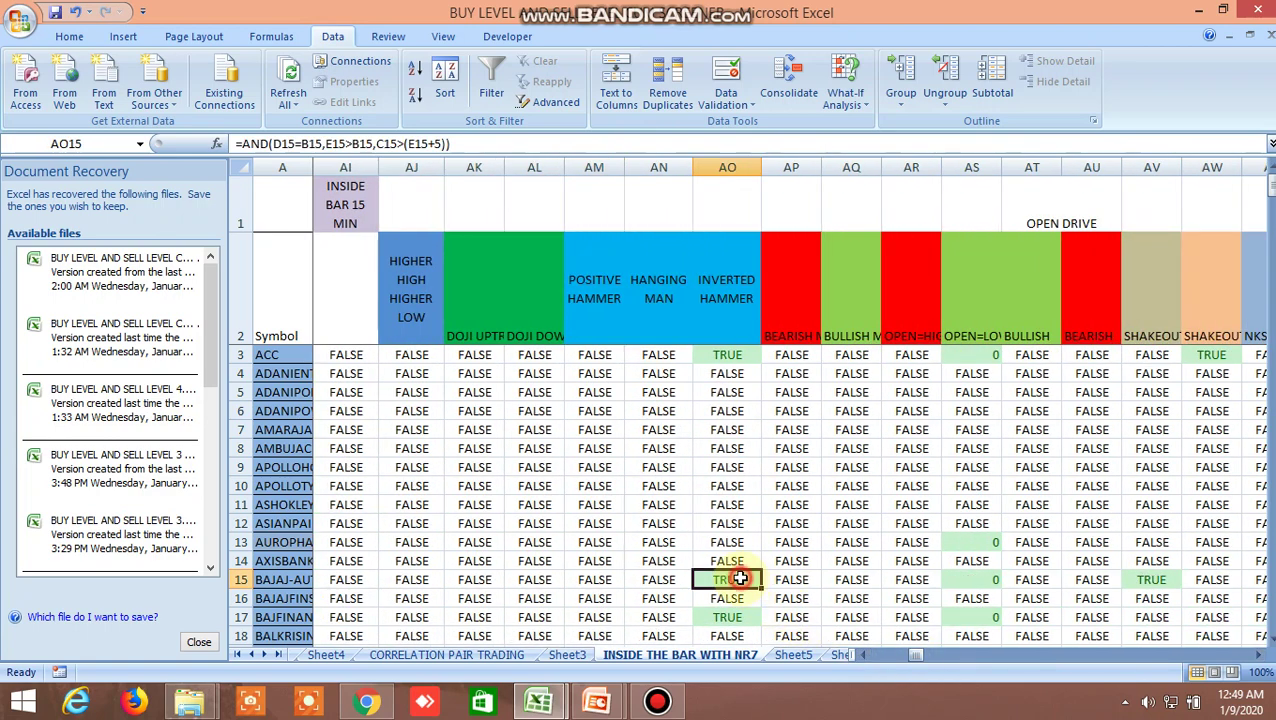
Switch to Kite in Chrome, find BAJAJ-AUTO in watchlist 3 and open its price chart
left_click(367, 702)
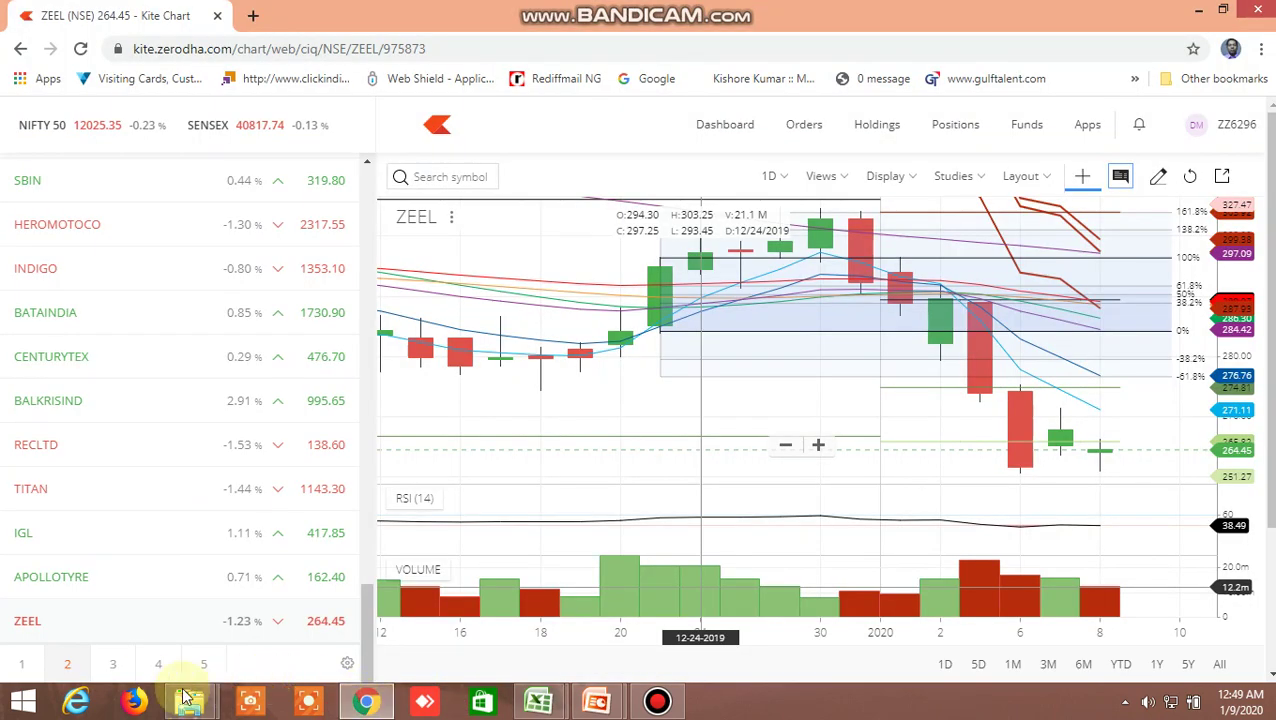
left_click(113, 664)
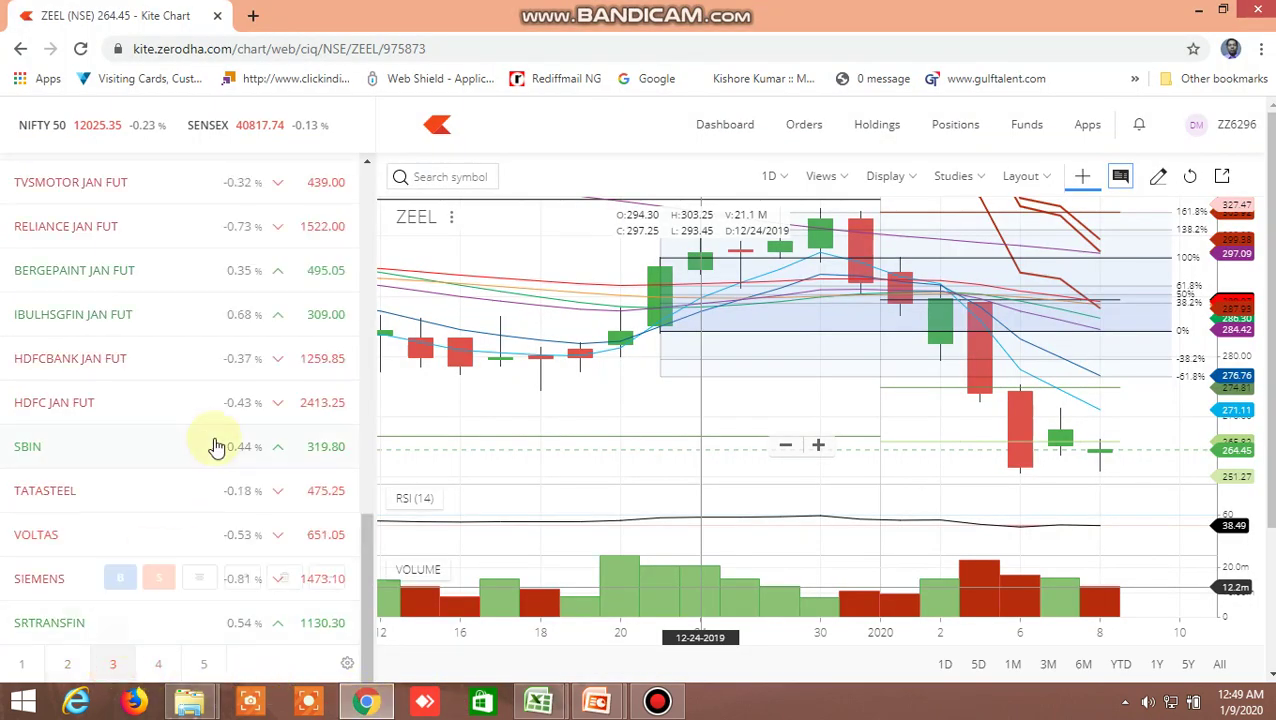
scroll(202, 425, "up", 4)
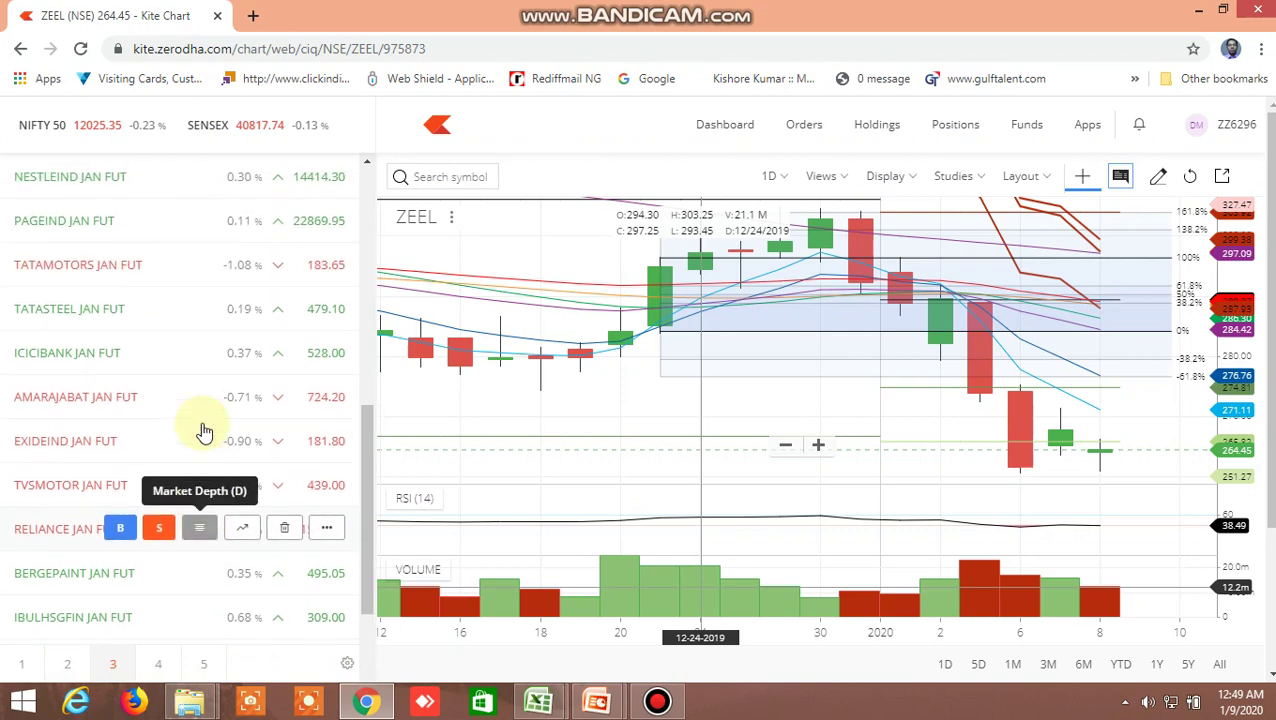
scroll(203, 425, "down", 3)
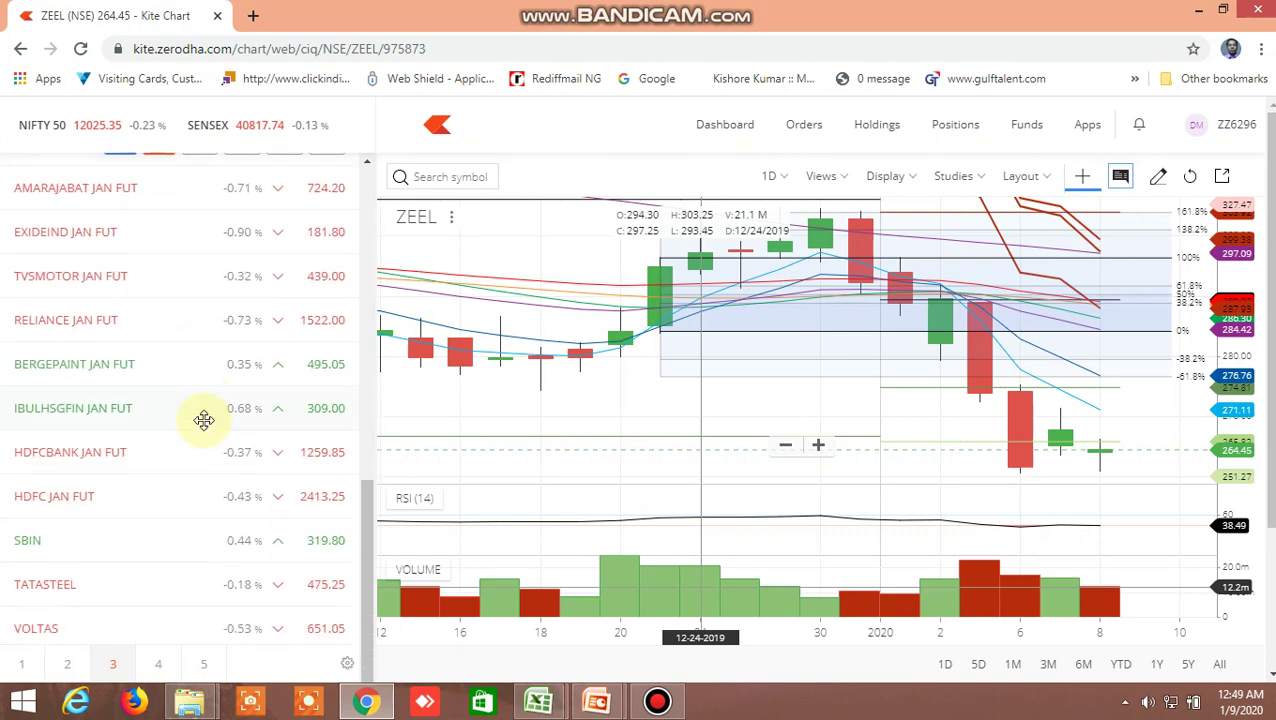
scroll(203, 420, "down", 1)
scroll(202, 418, "down", 2)
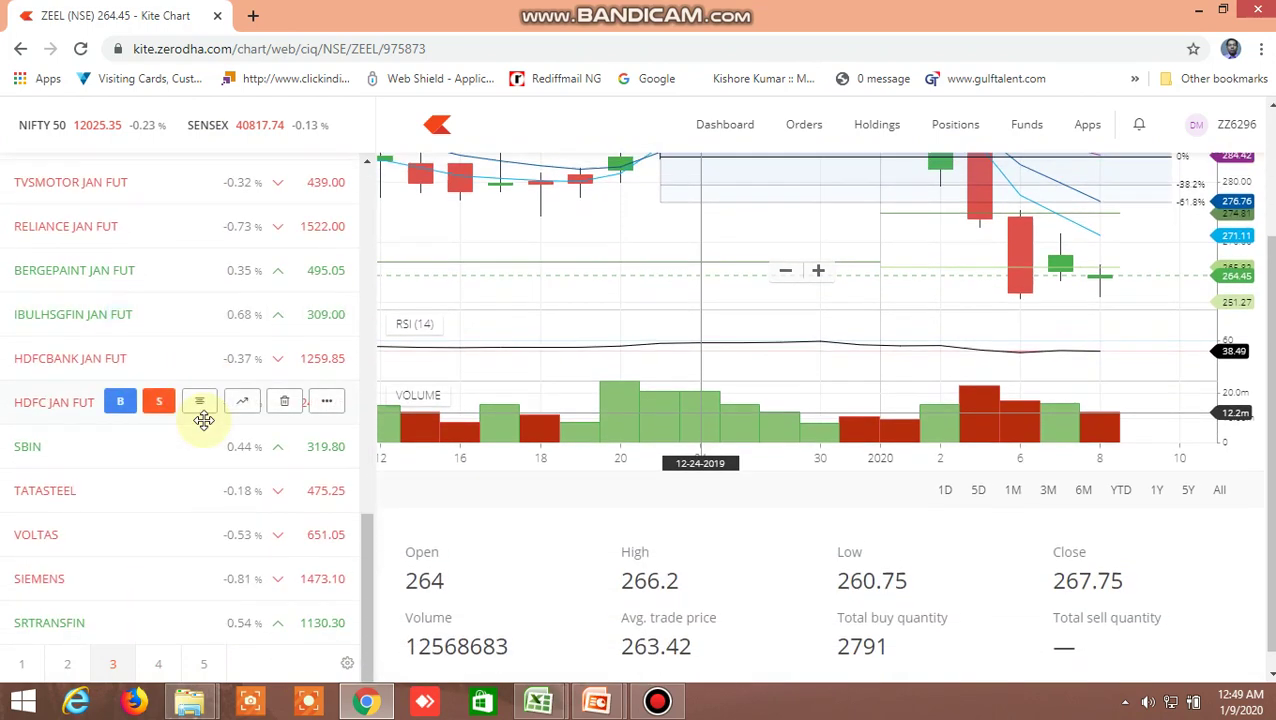
scroll(202, 418, "up", 2)
scroll(202, 418, "up", 5)
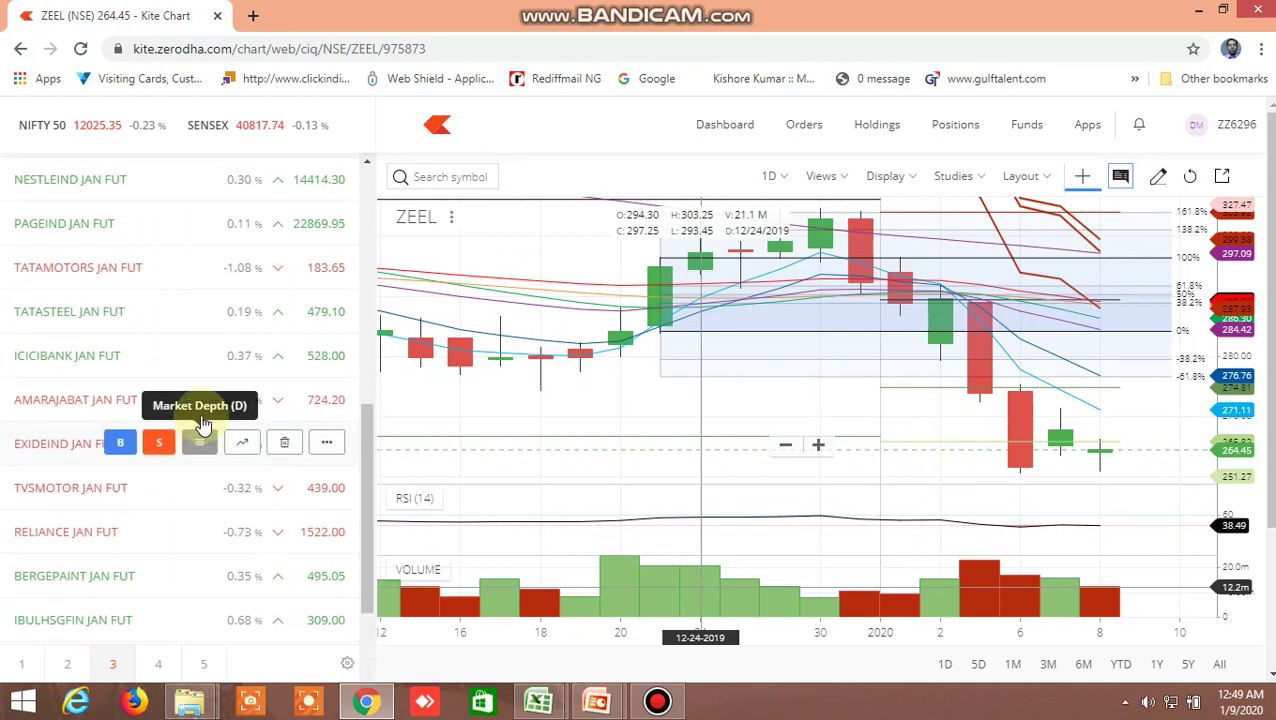
scroll(203, 425, "up", 3)
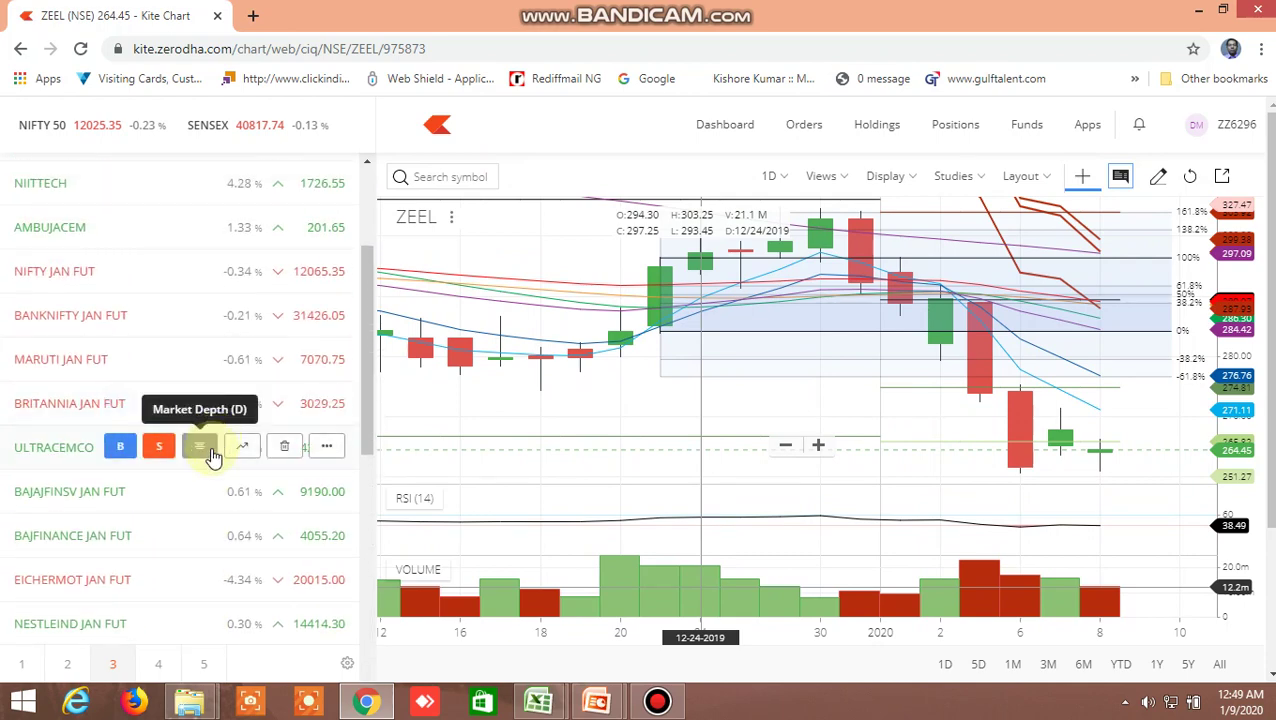
scroll(210, 455, "down", 2)
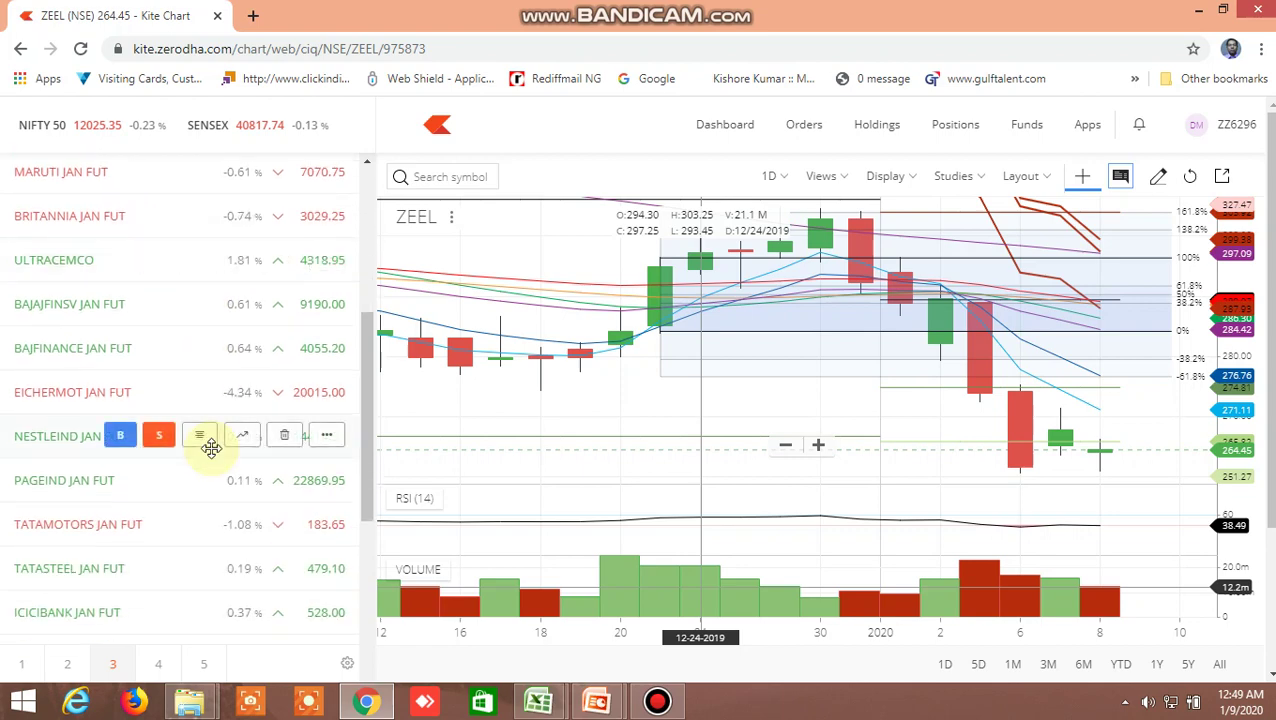
scroll(210, 455, "up", 4)
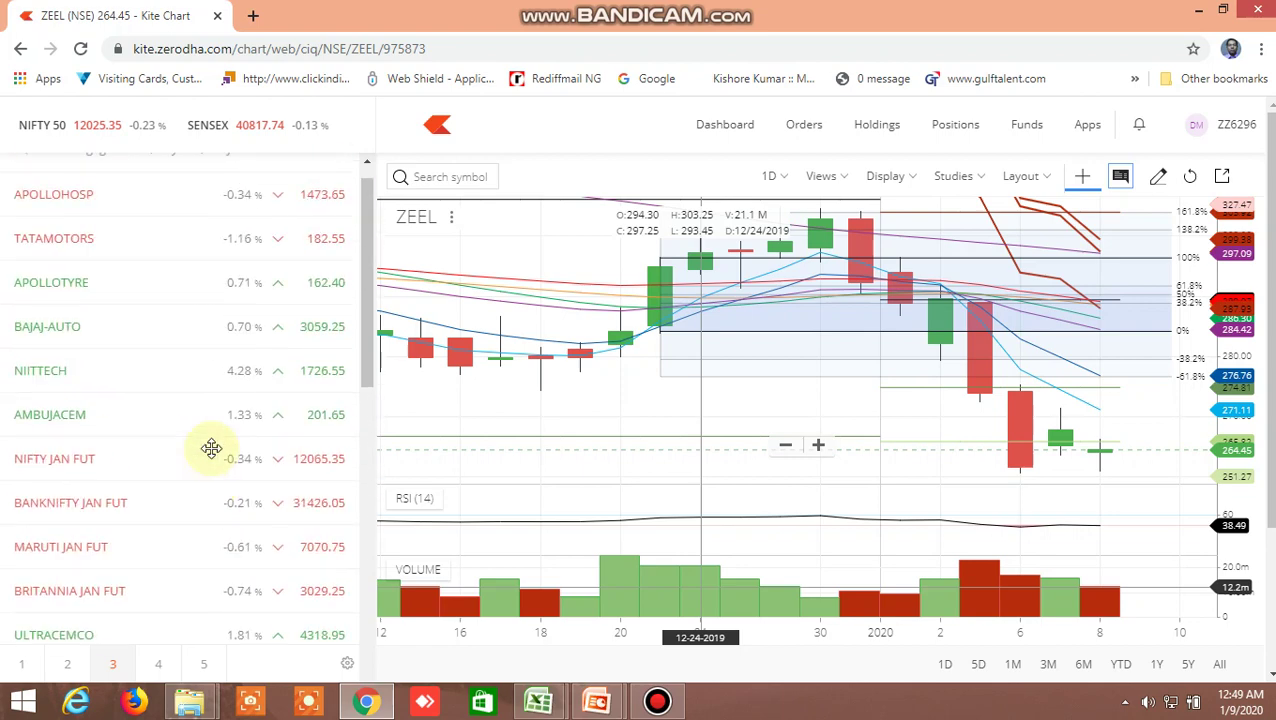
left_click(238, 328)
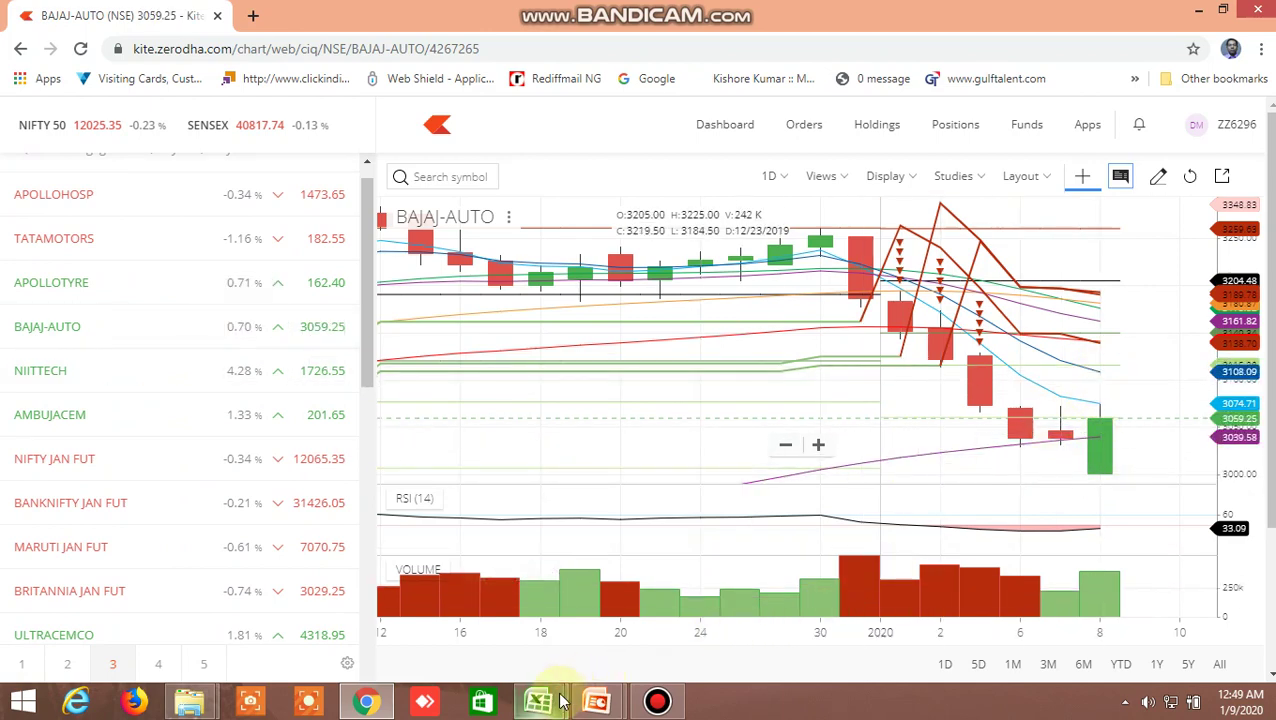
Switch back to the Excel scanner workbook and select the inverted hammer result for BAJFINANCE
mouse_move(562, 703)
left_click(633, 648)
scroll(866, 572, "down", 1)
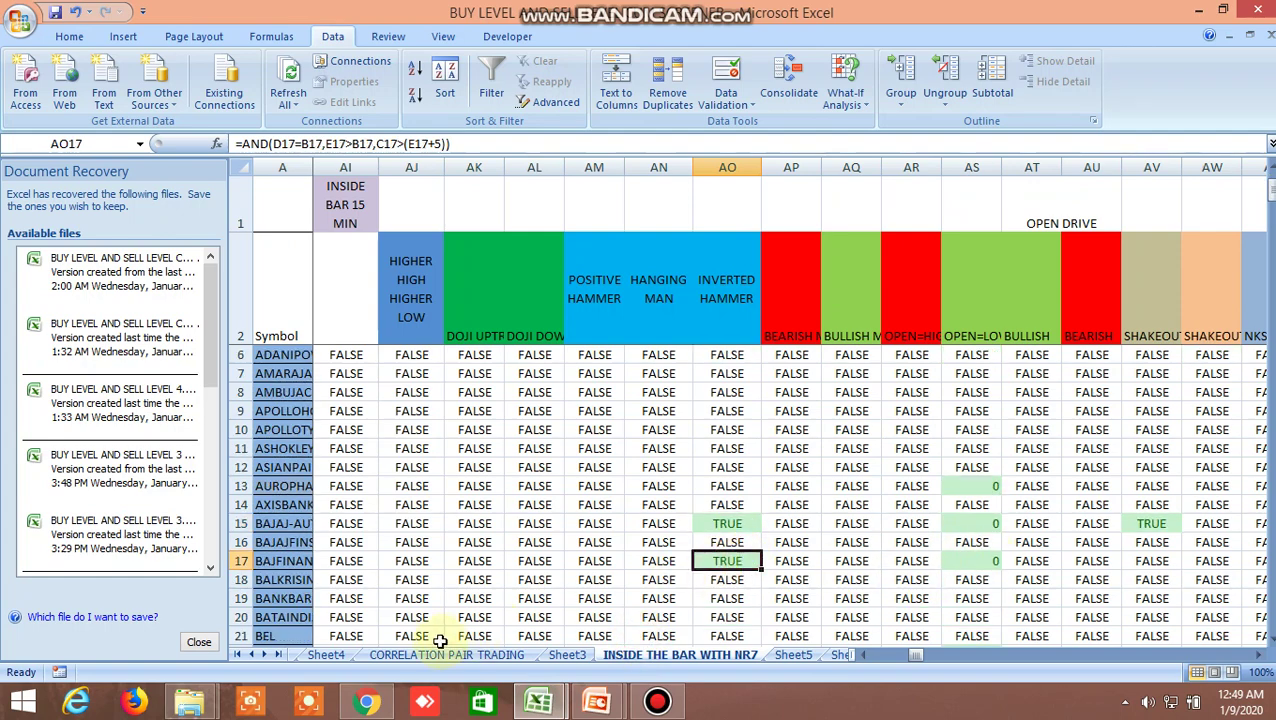
Switch to Kite in Chrome and open the BAJFINANCE JAN FUT price chart from watchlist 3
left_click(368, 703)
scroll(196, 487, "down", 3)
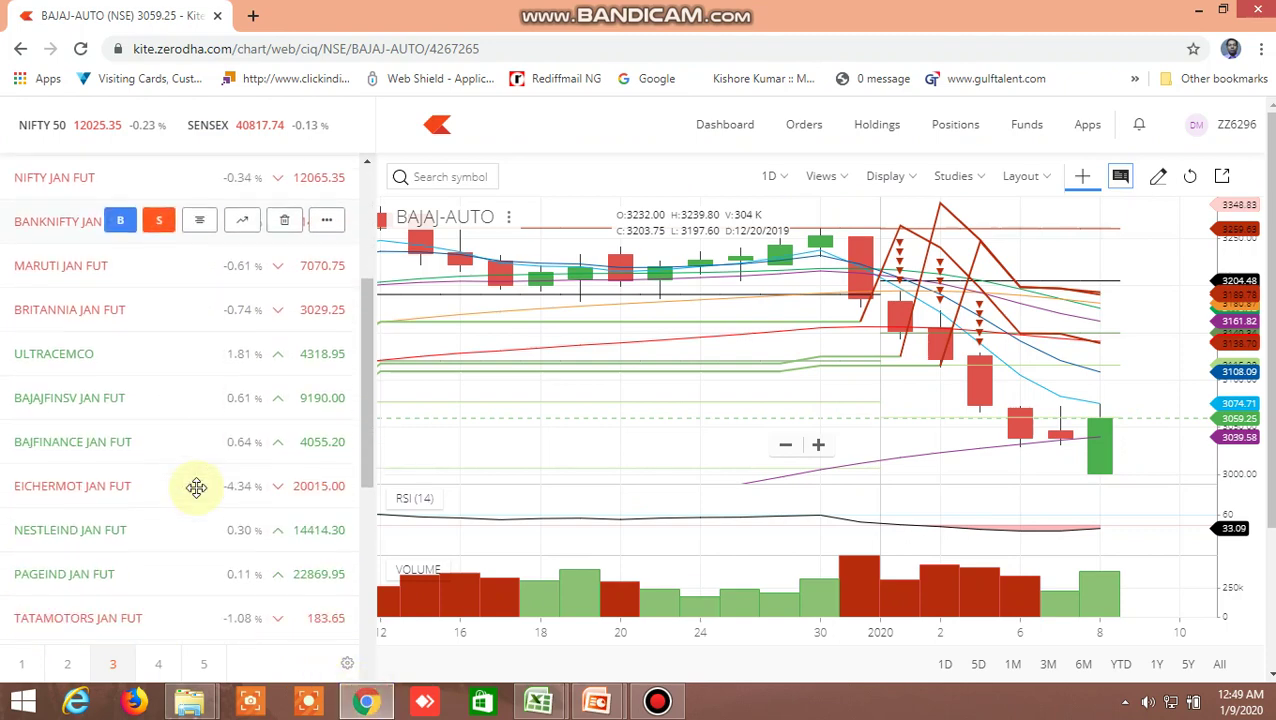
mouse_move(248, 443)
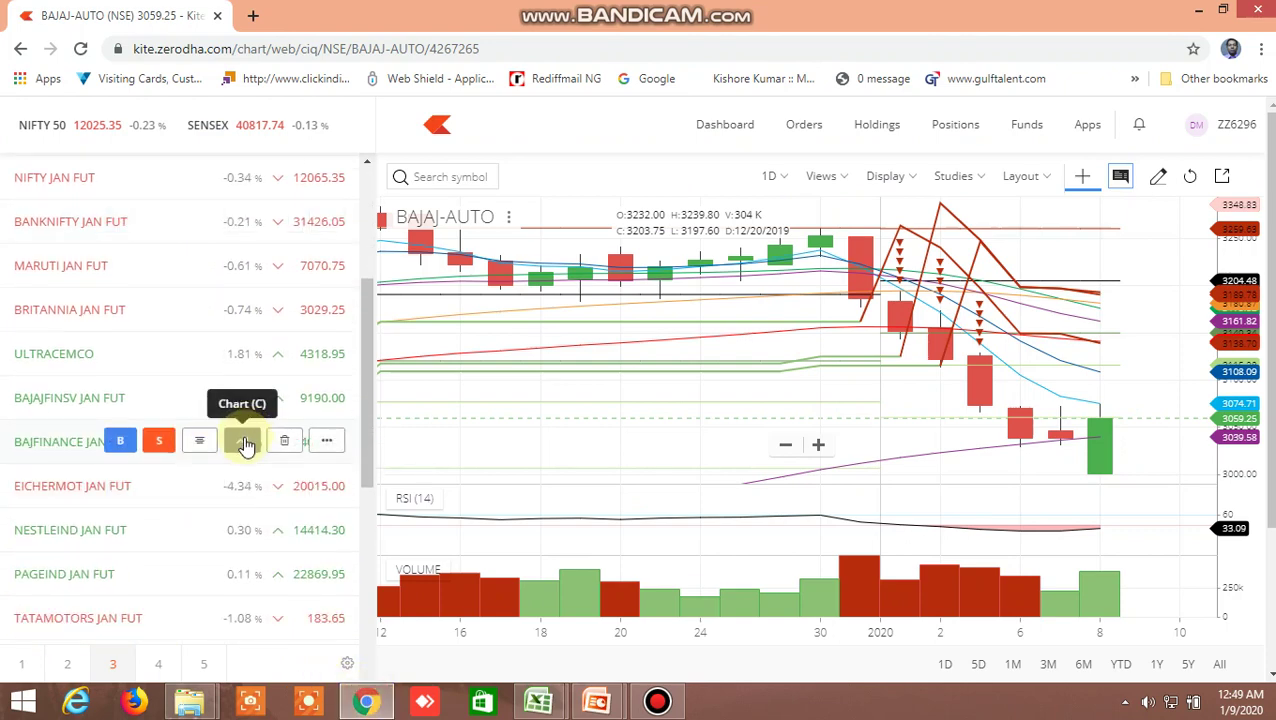
left_click(246, 443)
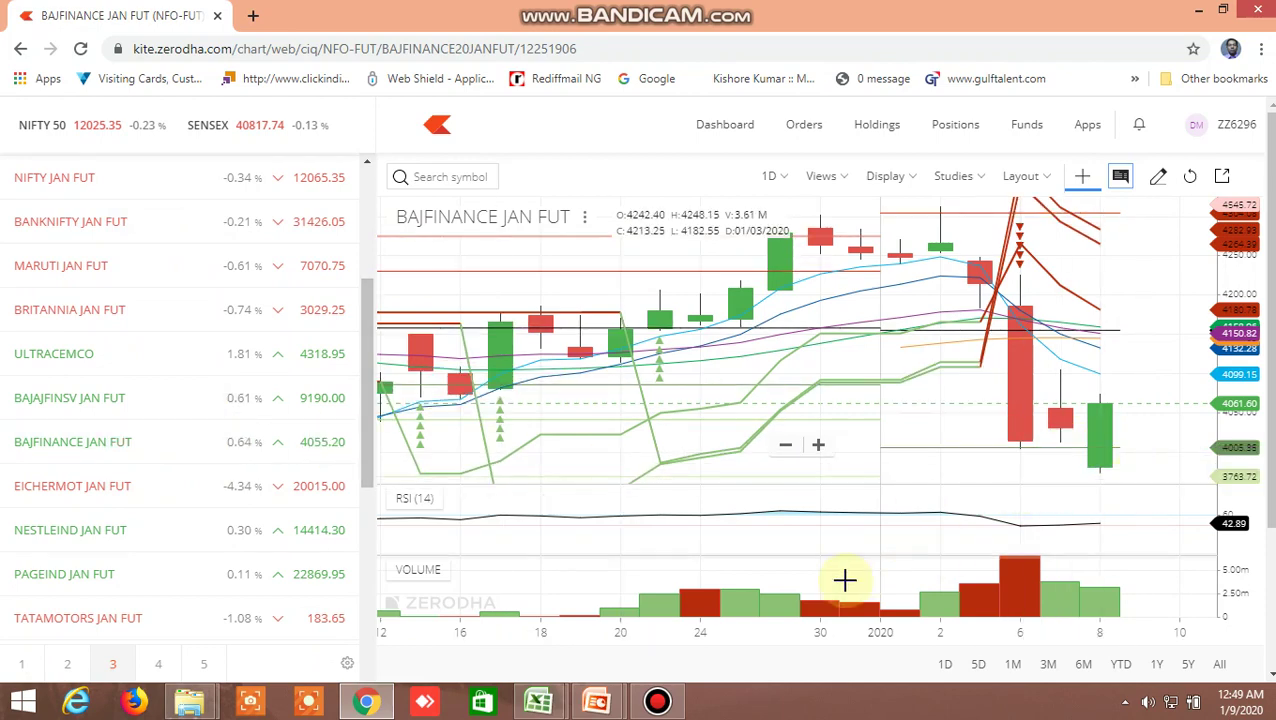
Switch back to the Excel scanner workbook and select the inverted hammer result for DIVISLAB
mouse_move(545, 708)
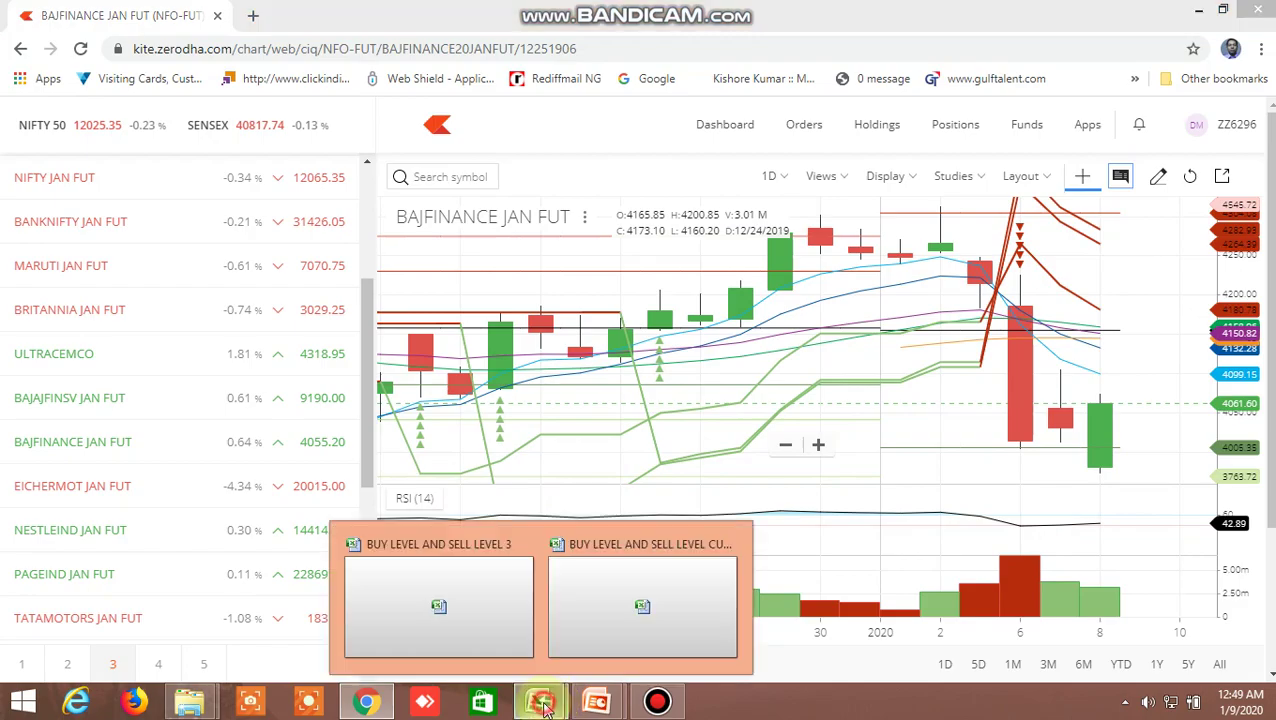
left_click(632, 630)
scroll(805, 590, "down", 11)
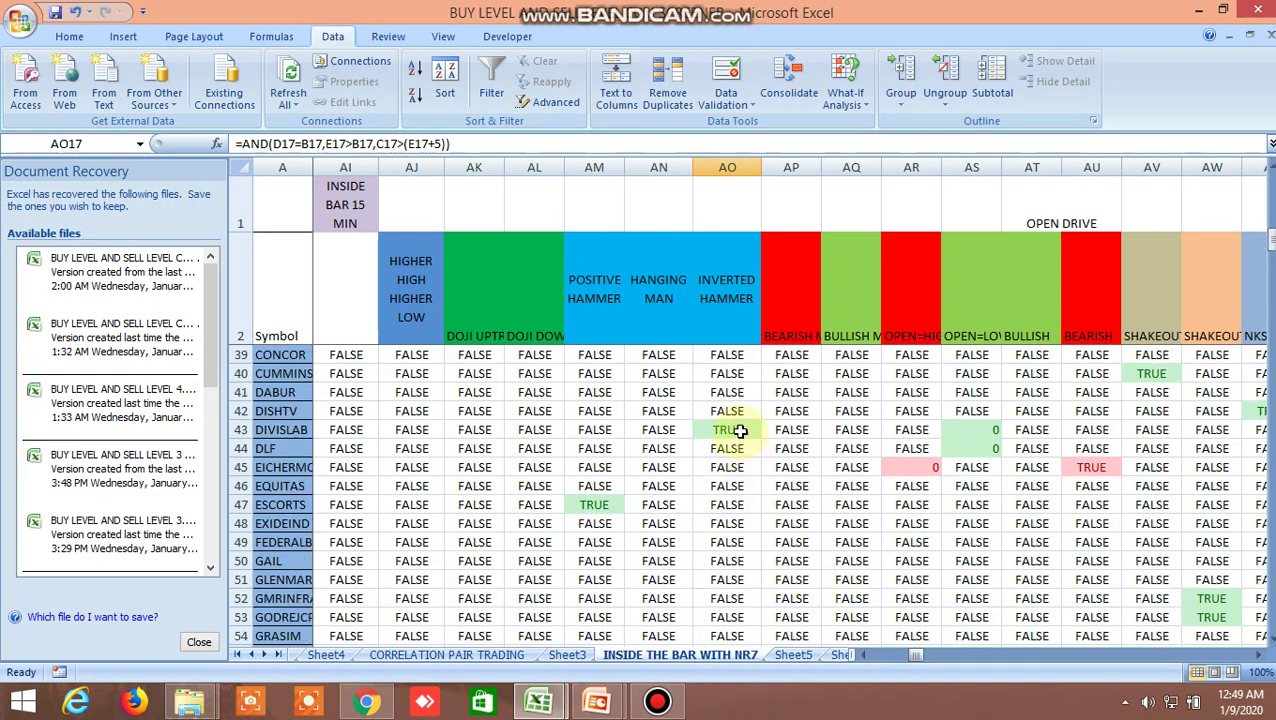
Switch to Kite in Chrome, find DIVISLAB in watchlist 2 and open its price chart
left_click(368, 700)
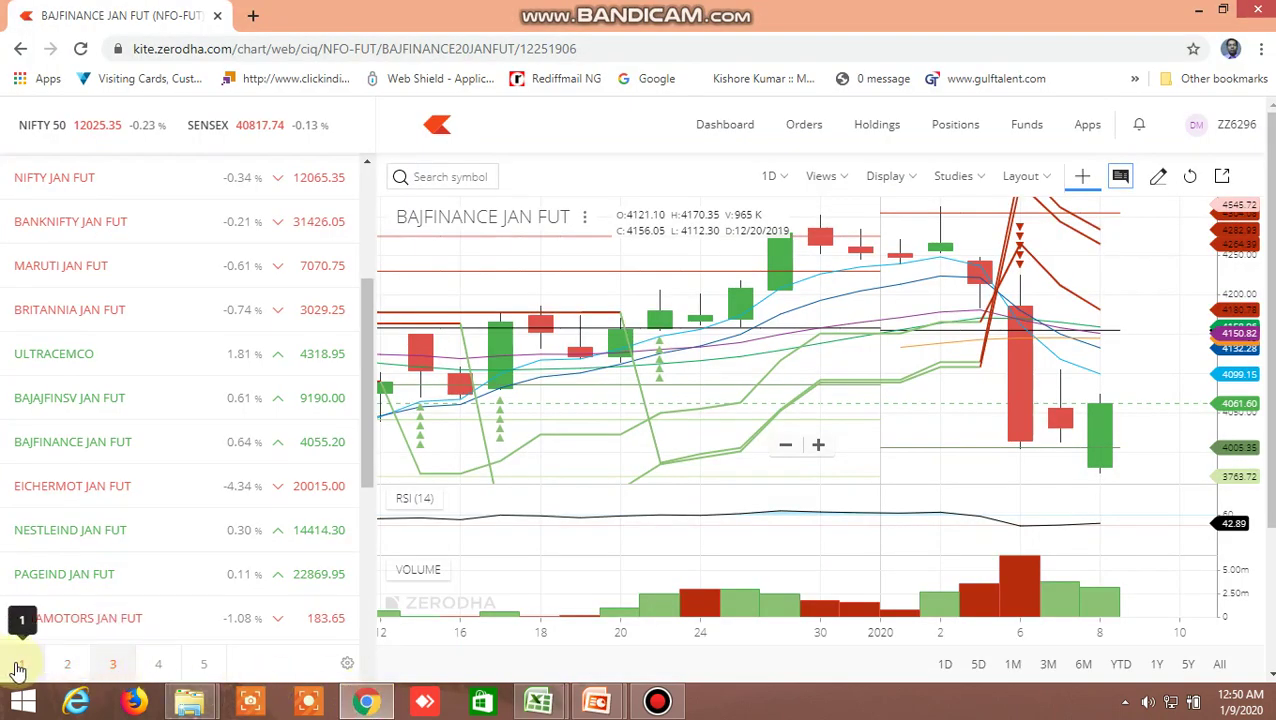
left_click(16, 664)
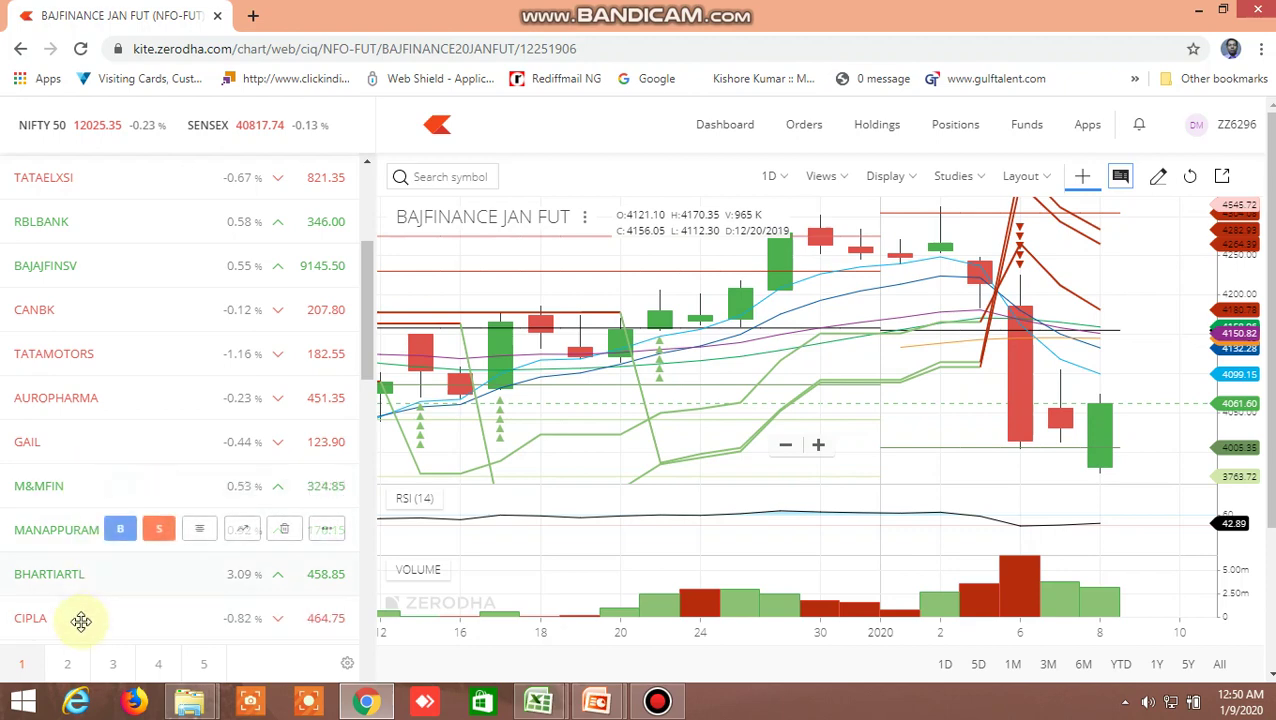
left_click(70, 663)
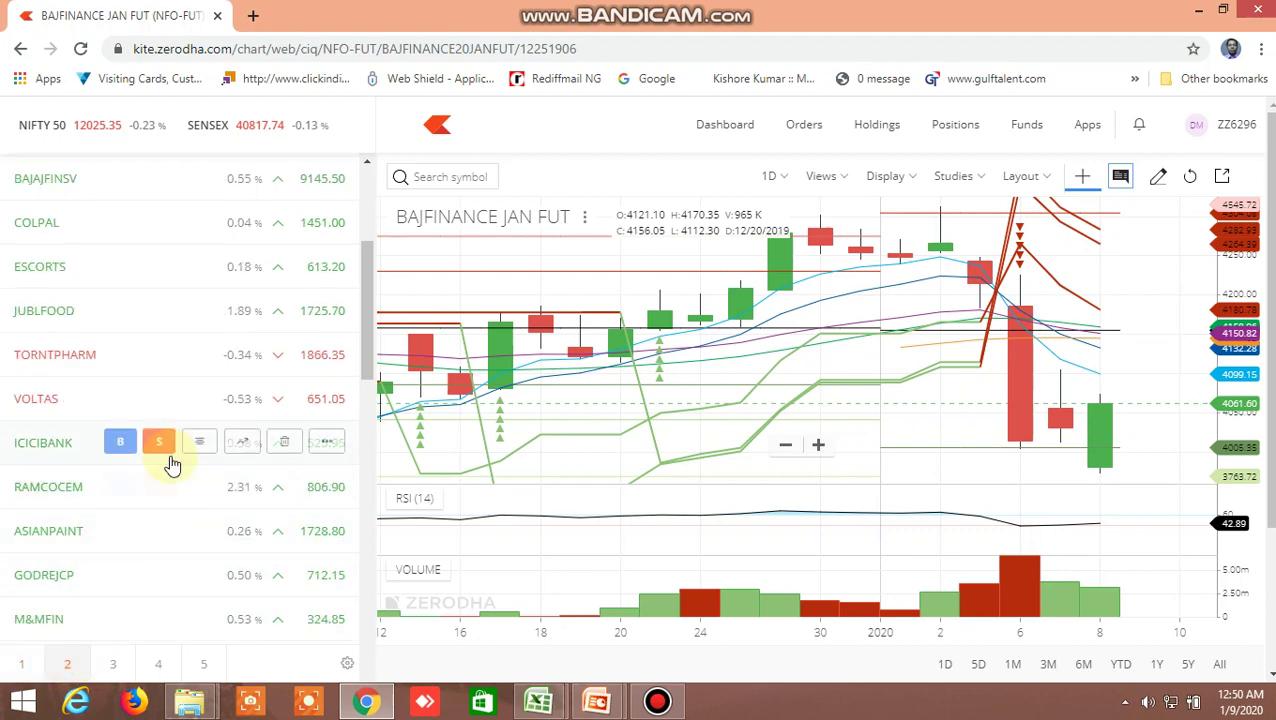
scroll(172, 463, "up", 2)
scroll(172, 463, "up", 1)
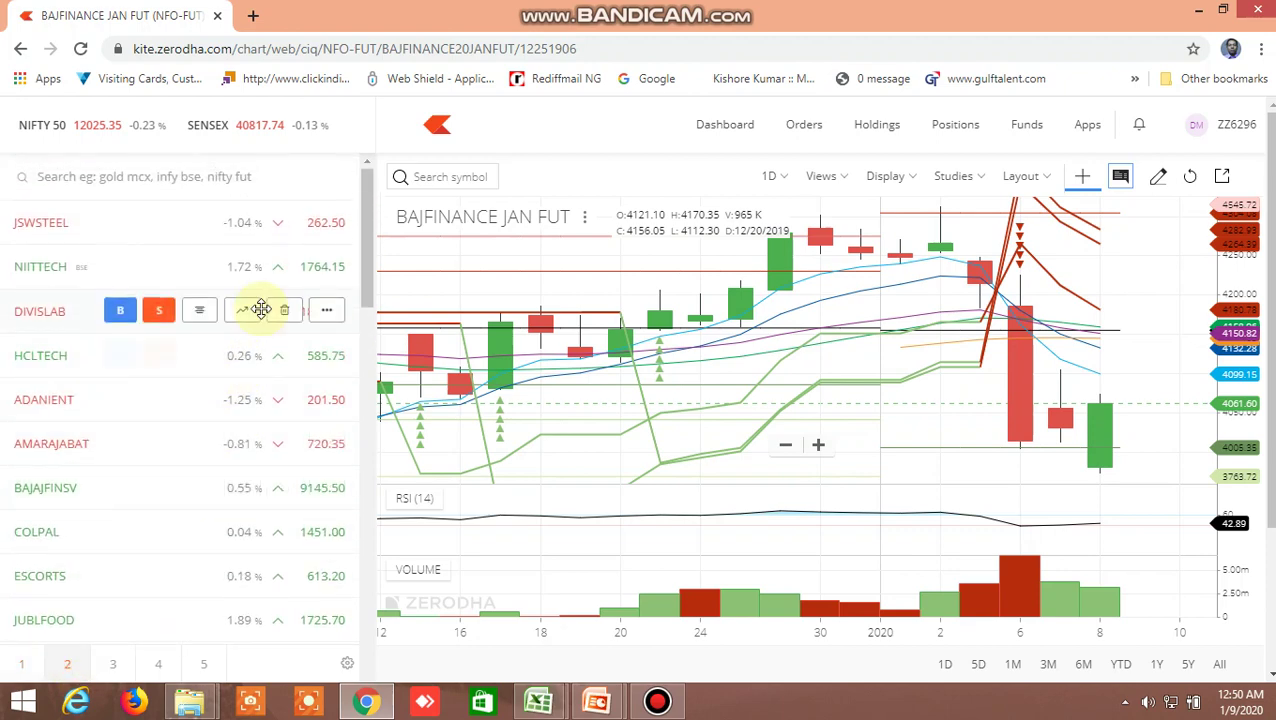
left_click(250, 312)
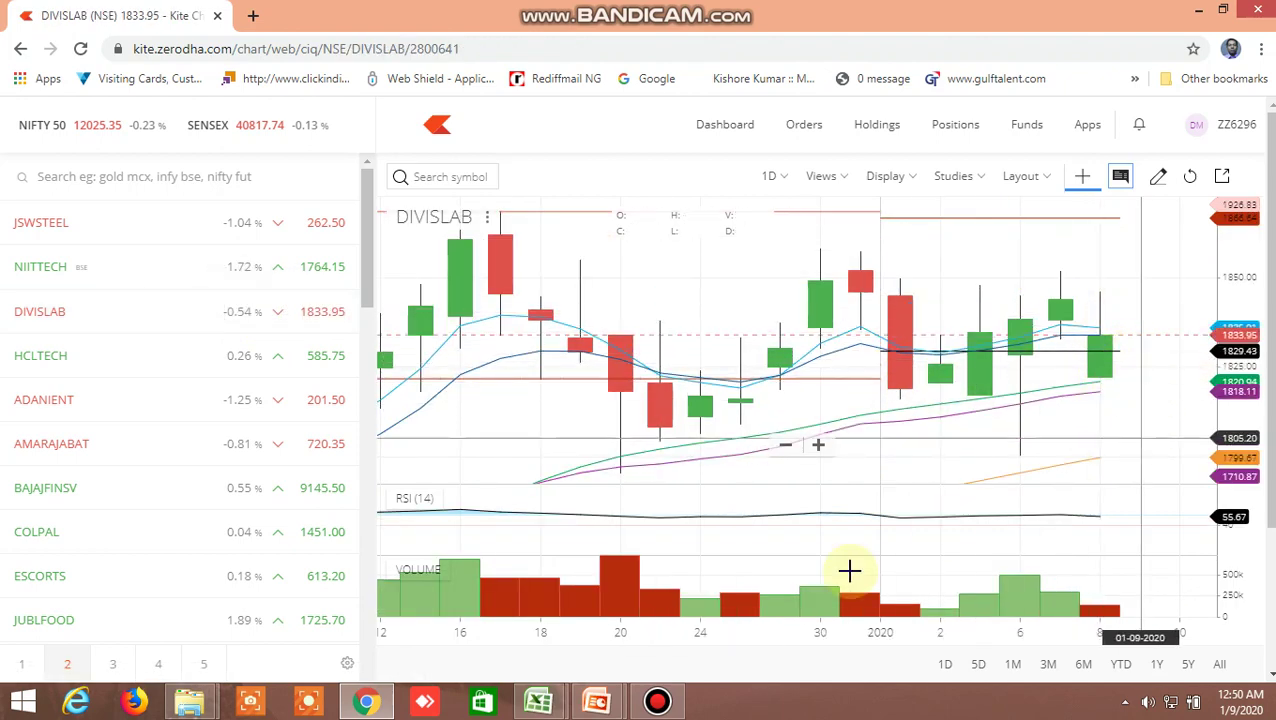
Switch back to the Excel scanner workbook and select CONCOR's result in the long tail candlestick pattern column
mouse_move(539, 708)
left_click(626, 632)
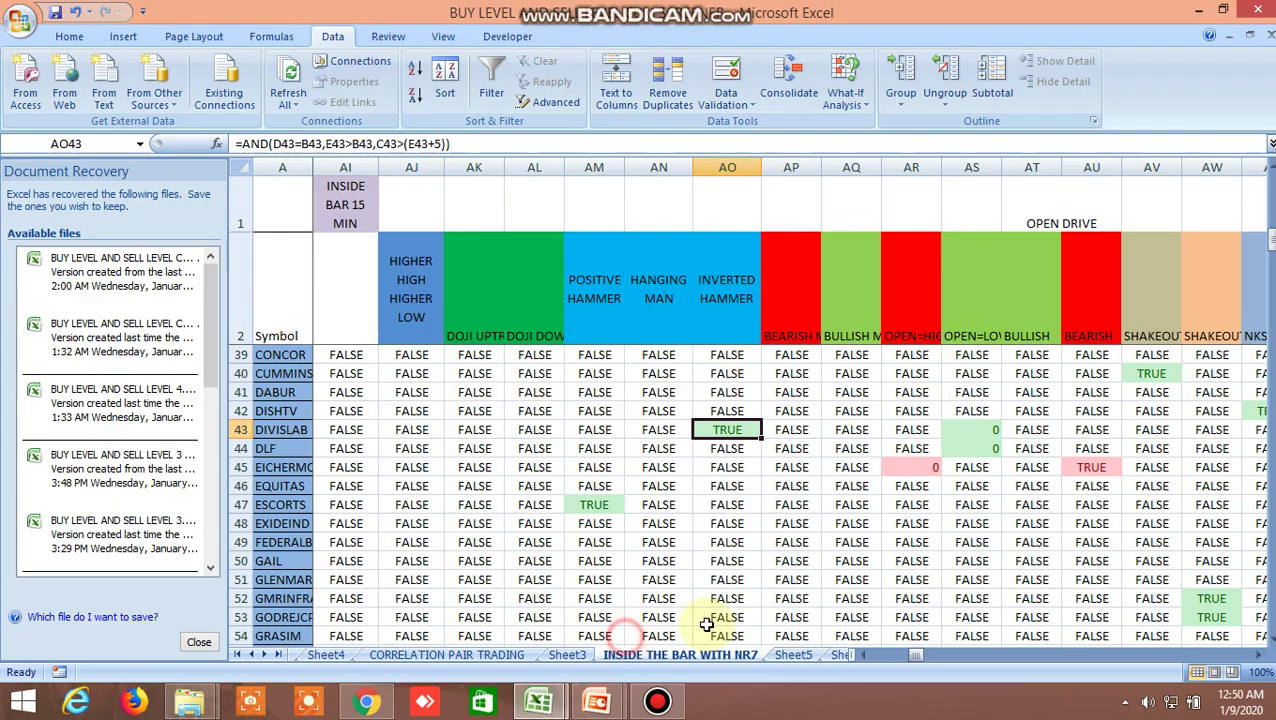
scroll(725, 588, "down", 4)
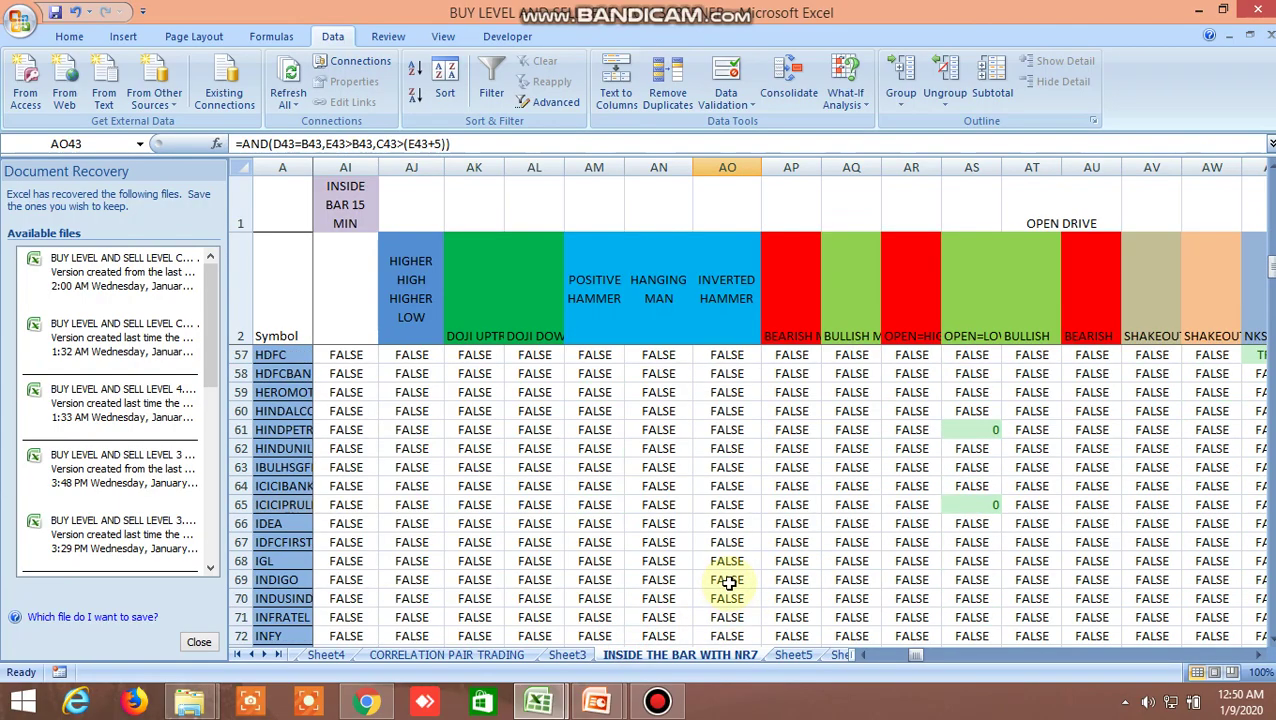
scroll(727, 582, "up", 5)
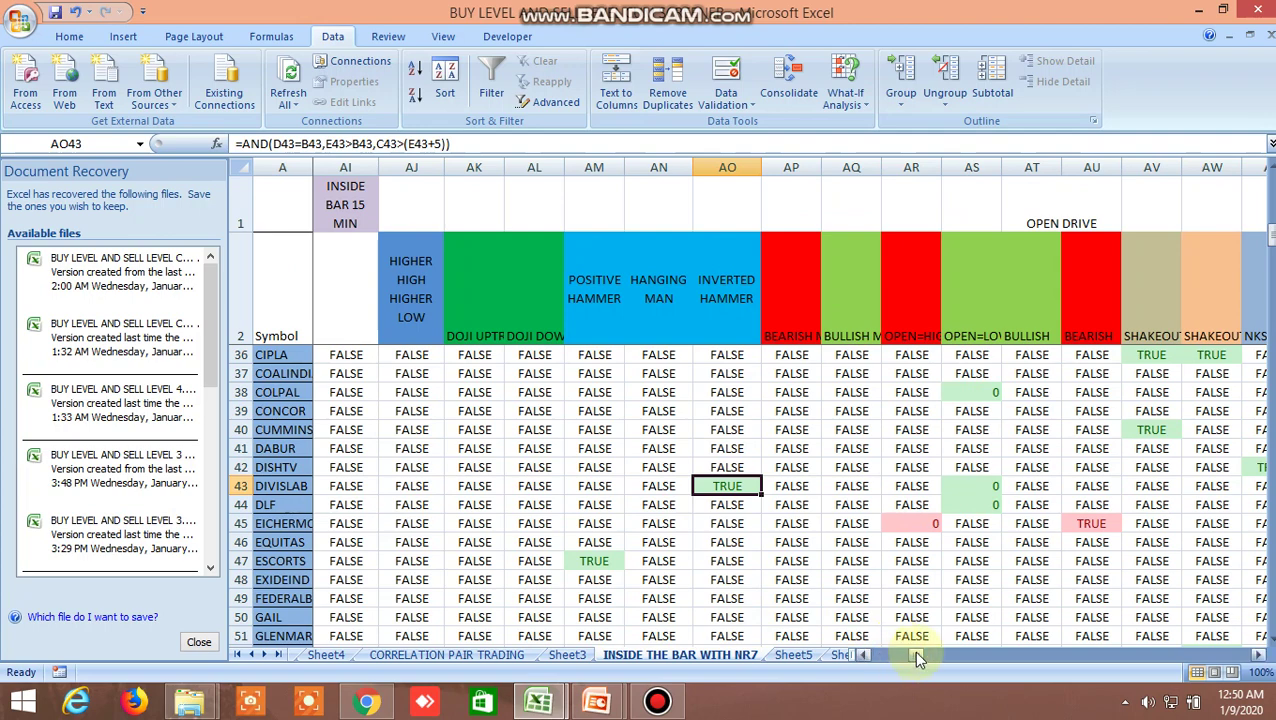
left_click_drag(913, 650, 939, 658)
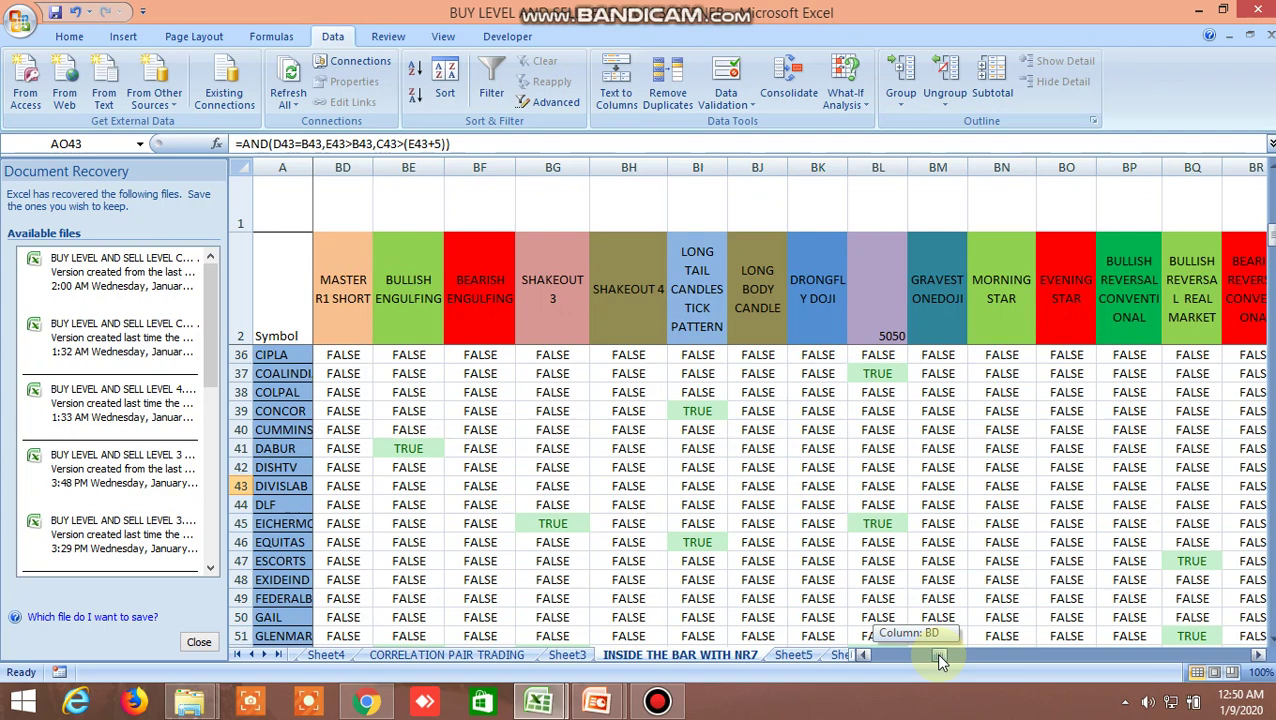
left_click_drag(939, 658, 939, 658)
left_click(711, 414)
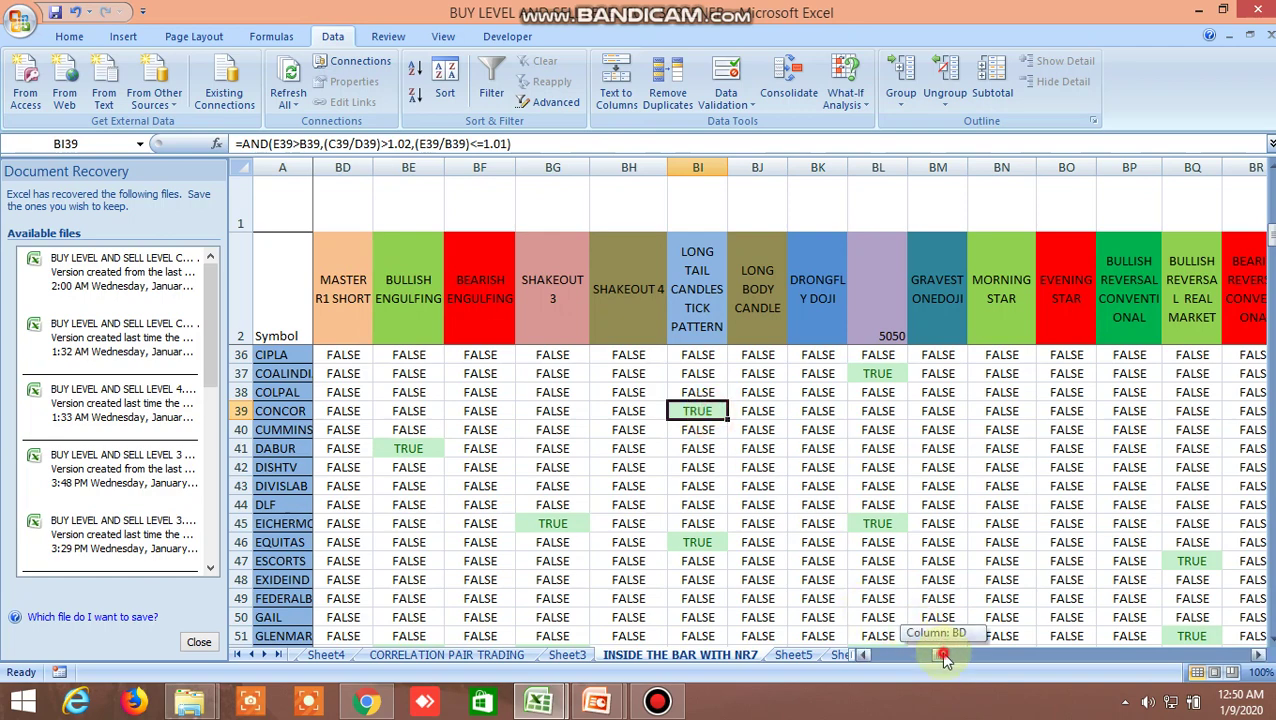
Review the chart pattern columns from W pattern bullish breakout to piercing pattern and select the bullish abandoned baby result for LT
left_click_drag(946, 657, 972, 662)
scroll(906, 560, "down", 5)
scroll(908, 570, "down", 10)
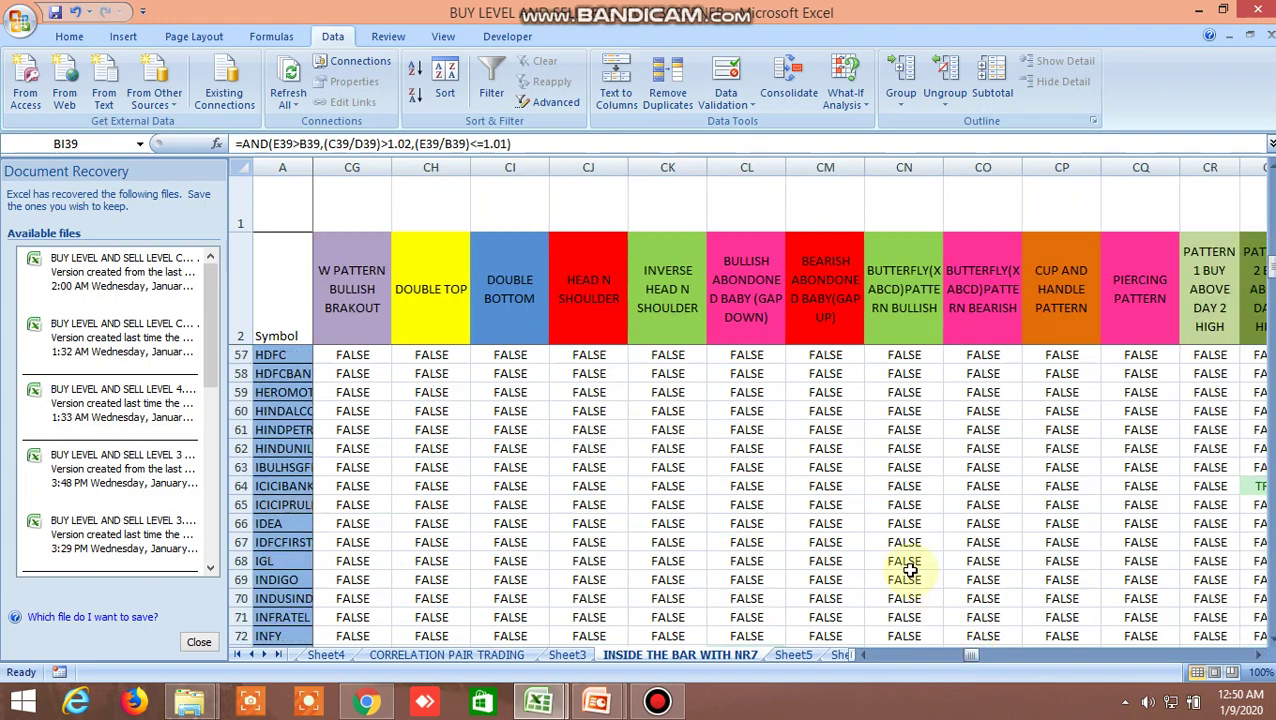
scroll(908, 570, "down", 9)
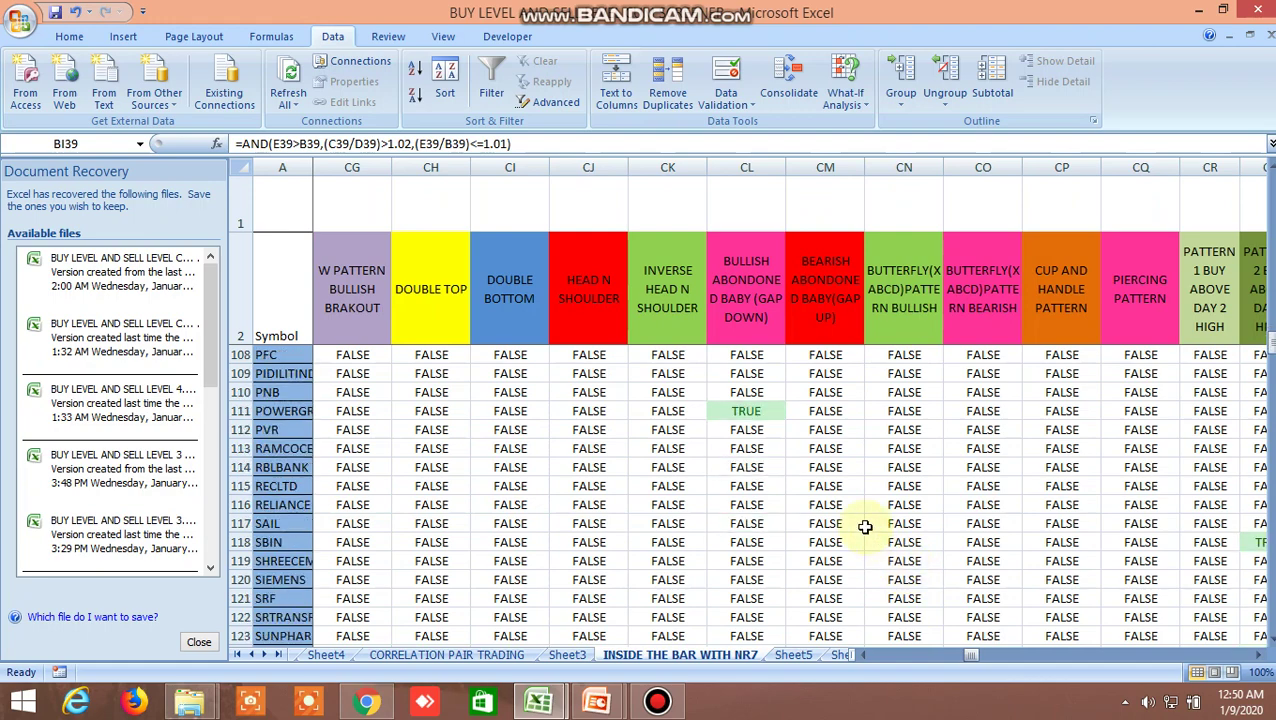
scroll(865, 527, "down", 6)
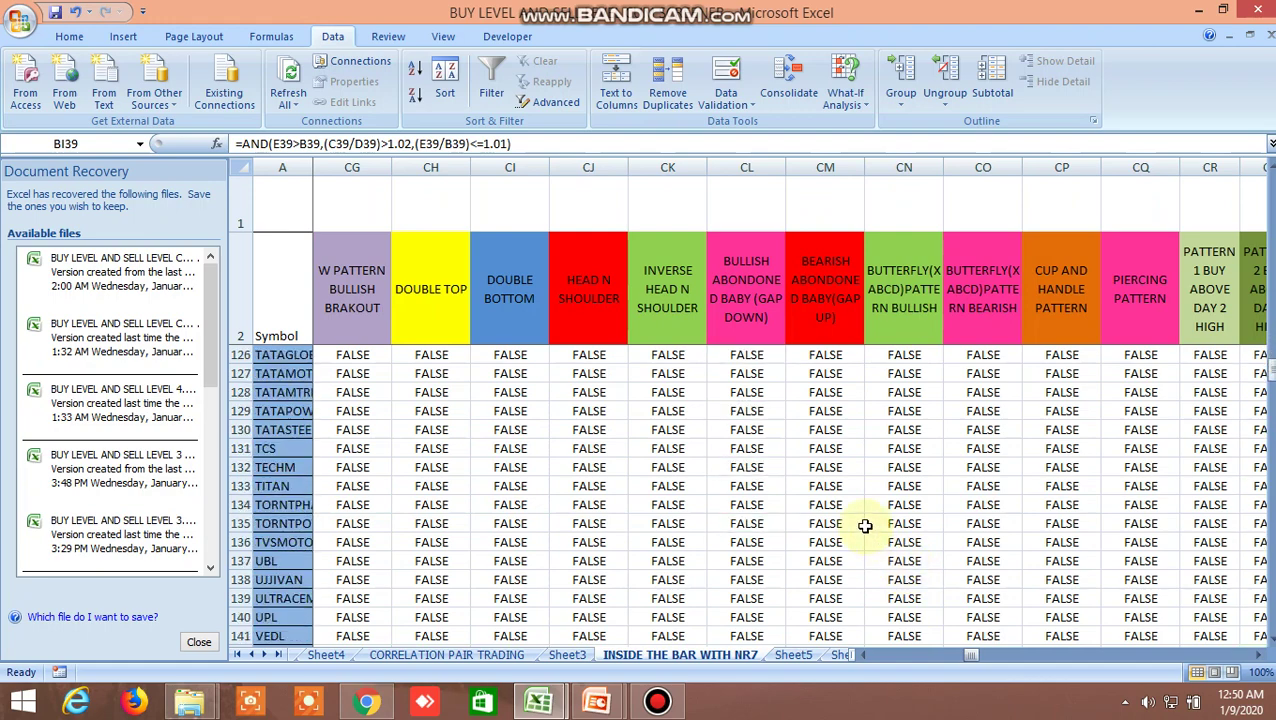
scroll(865, 527, "down", 4)
scroll(865, 527, "up", 10)
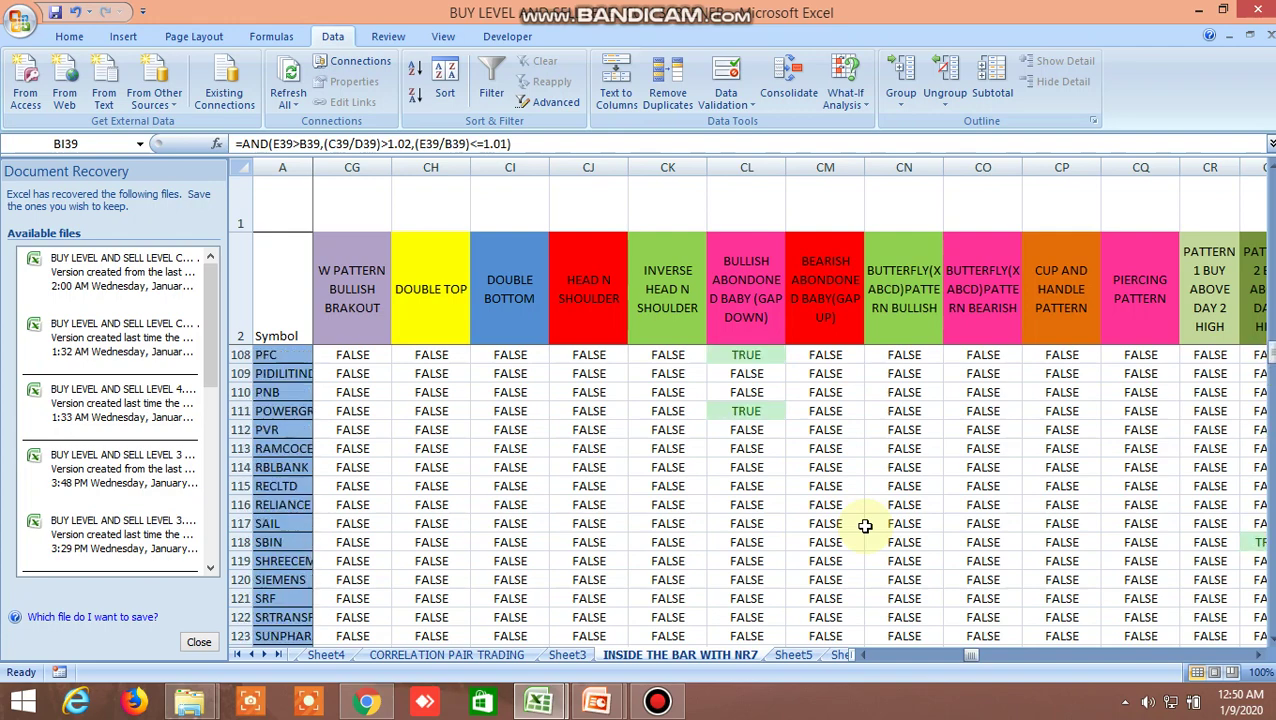
scroll(865, 527, "up", 17)
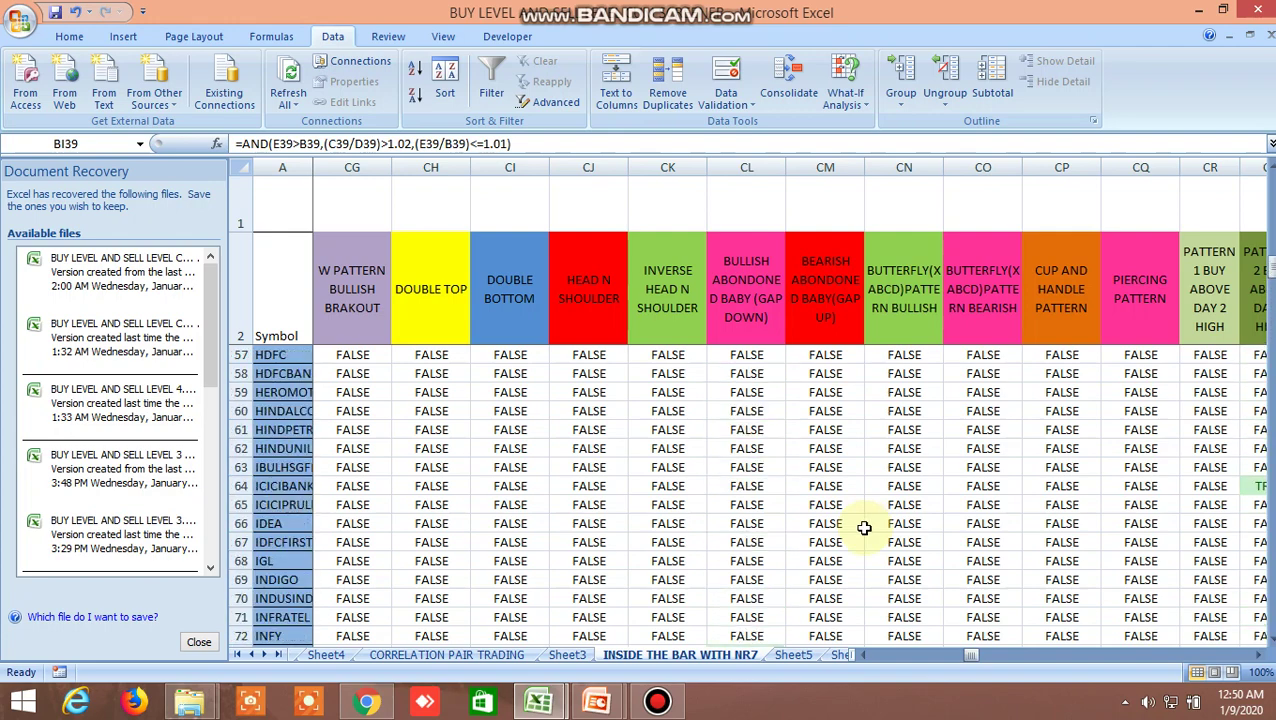
scroll(865, 527, "up", 4)
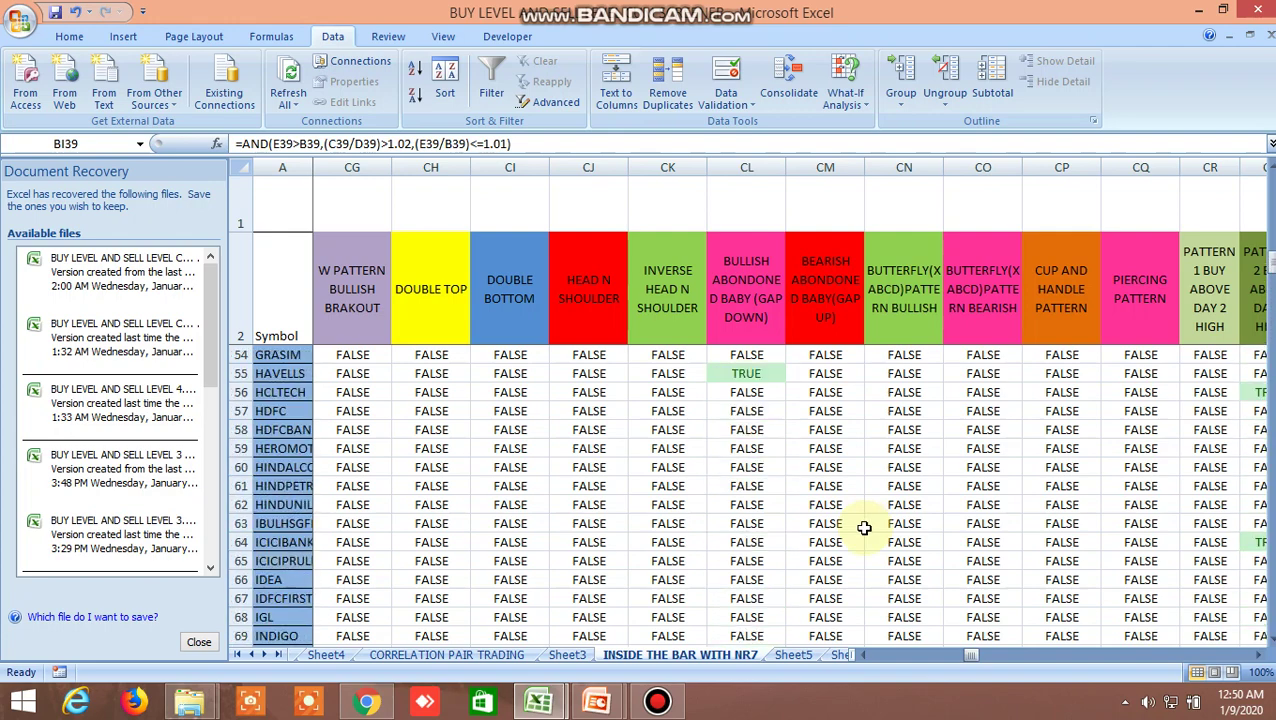
left_click(753, 545)
scroll(785, 565, "down", 9)
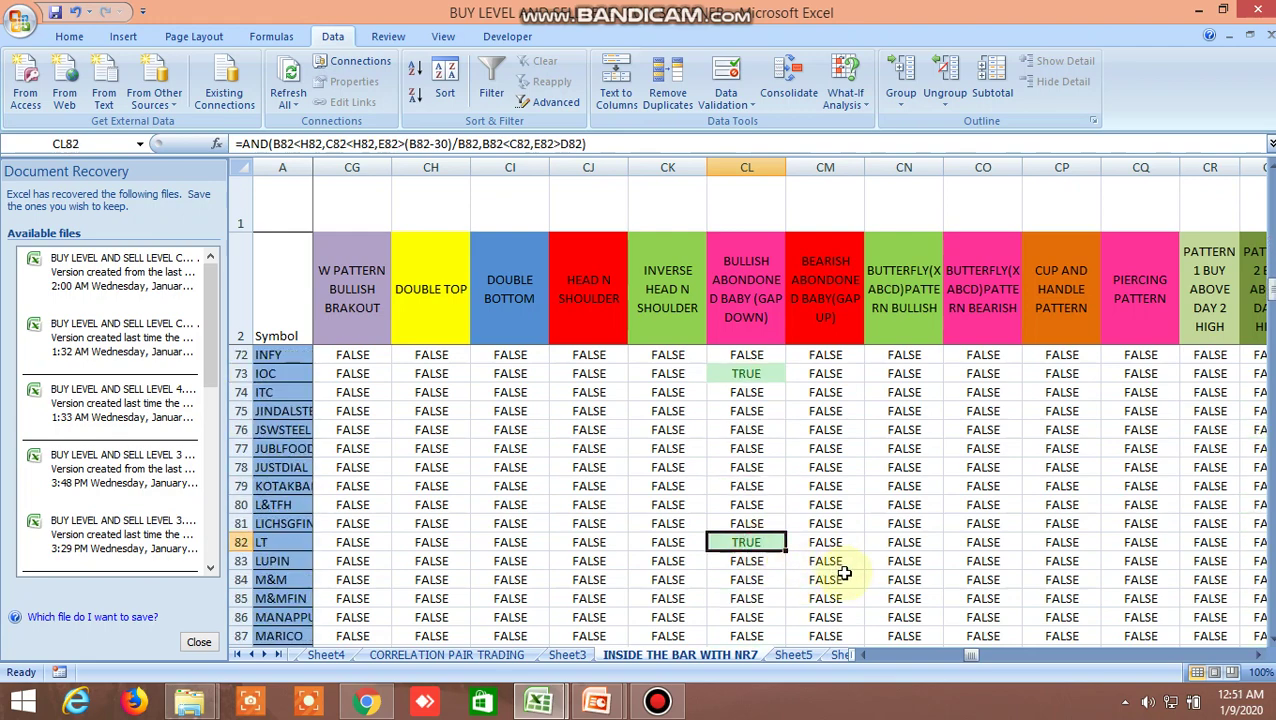
Examine the pattern columns from kickers signal to piercing pattern, checking the triangular, trendline and flag breakout results down to NIFTY
scroll(845, 573, "down", 6)
scroll(845, 573, "up", 20)
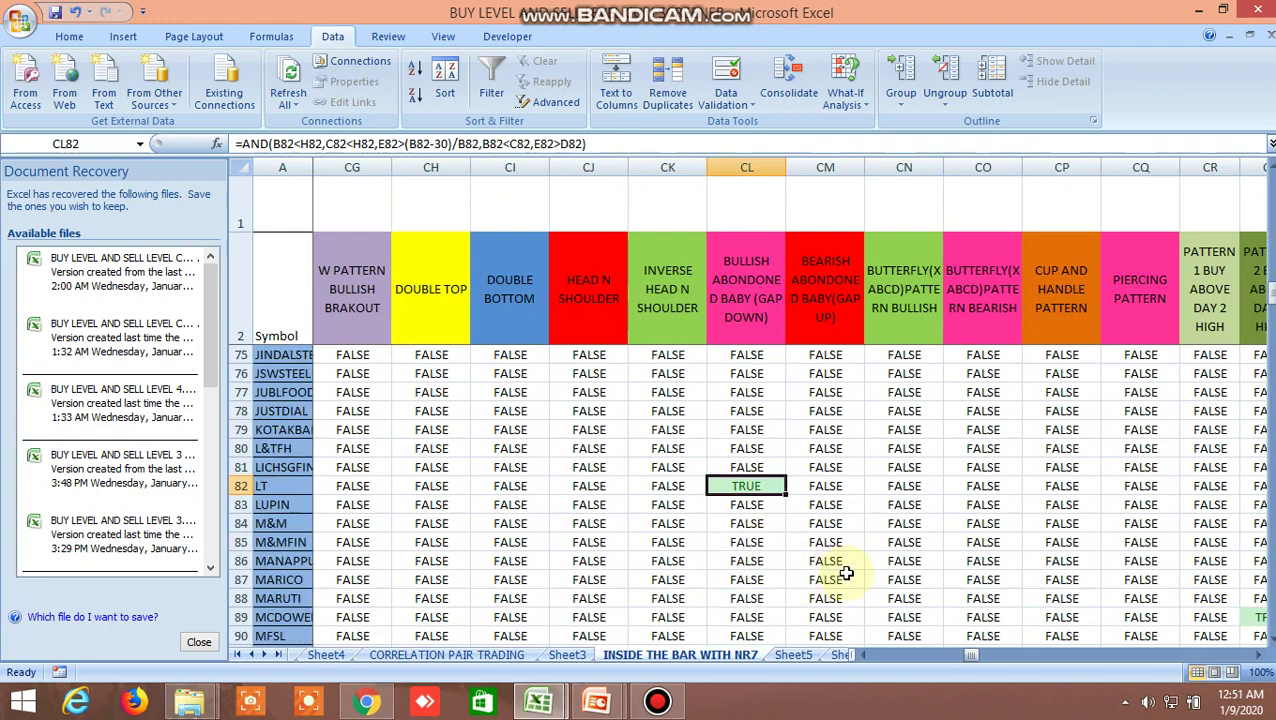
scroll(828, 546, "up", 8)
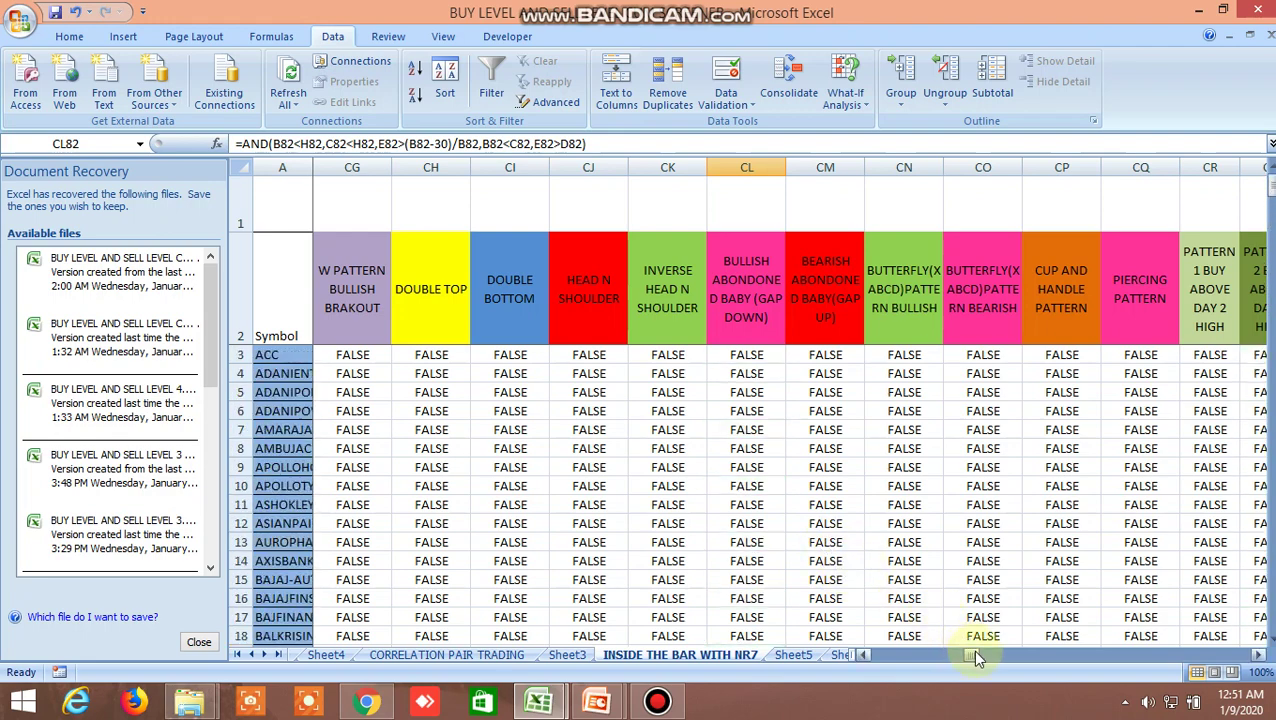
left_click_drag(970, 657, 960, 655)
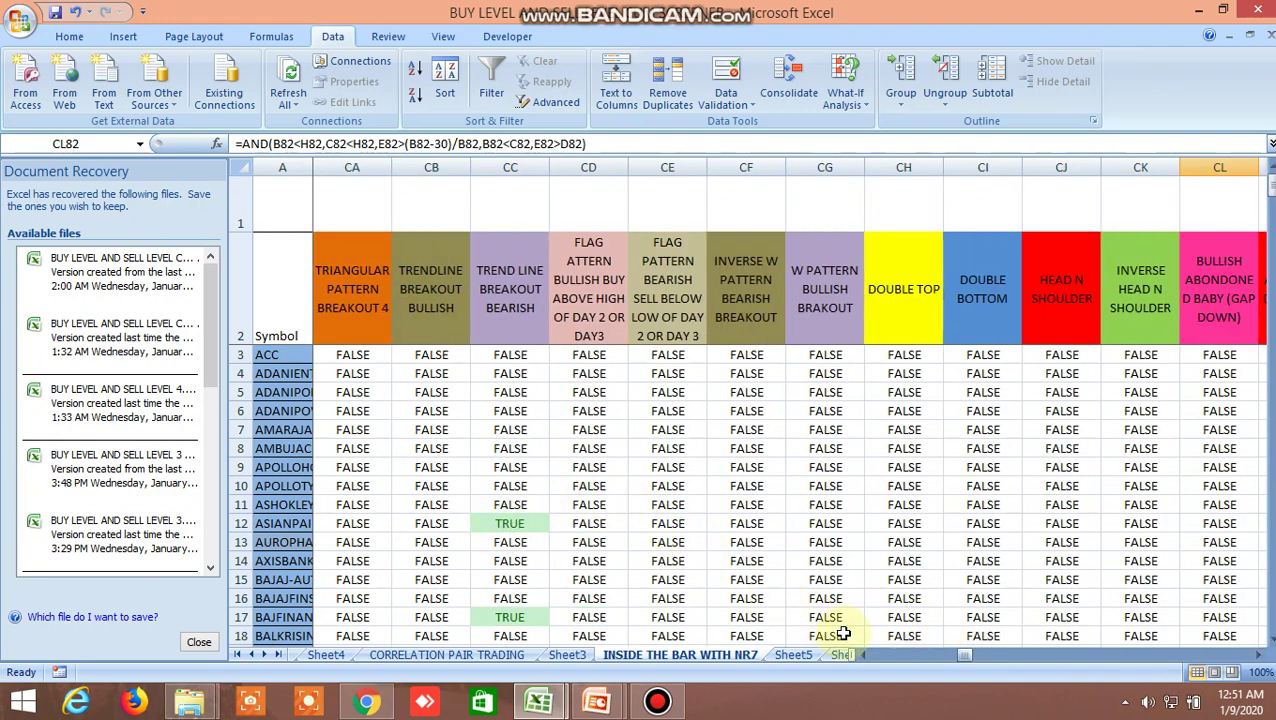
mouse_move(959, 653)
left_mouse_down()
mouse_move(979, 654)
mouse_move(960, 654)
left_mouse_up()
scroll(847, 574, "down", 16)
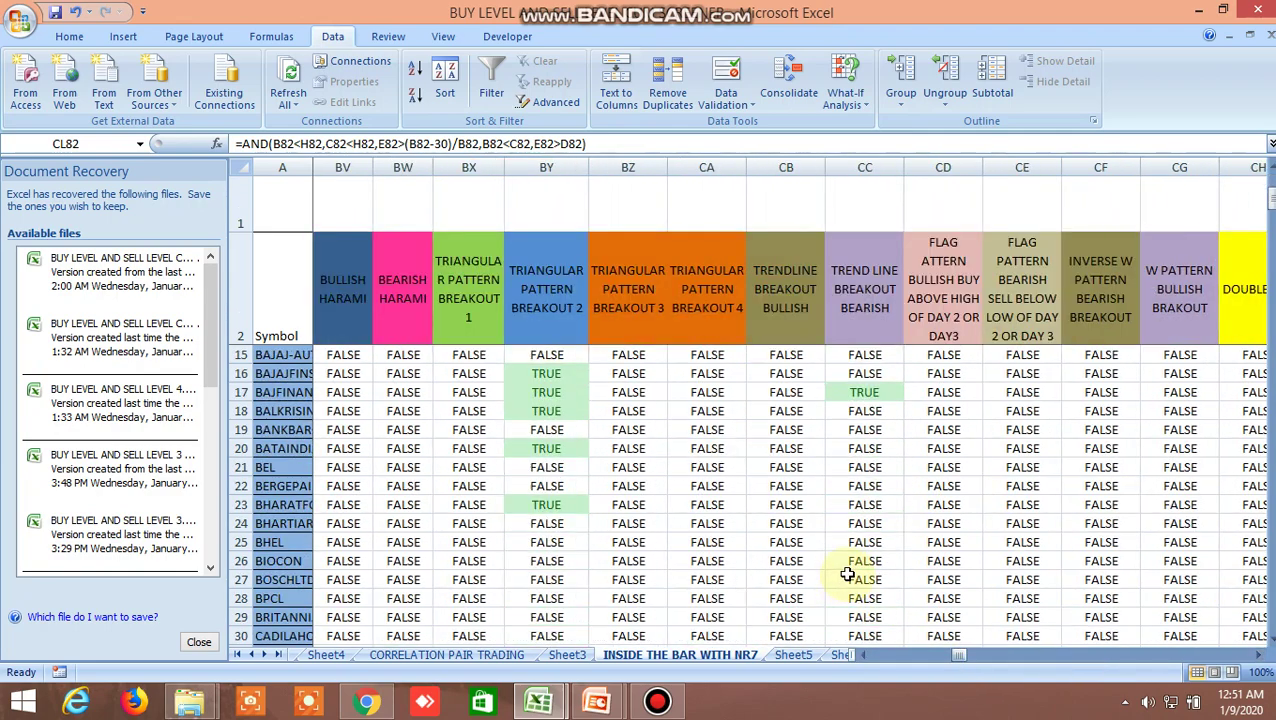
scroll(847, 574, "down", 19)
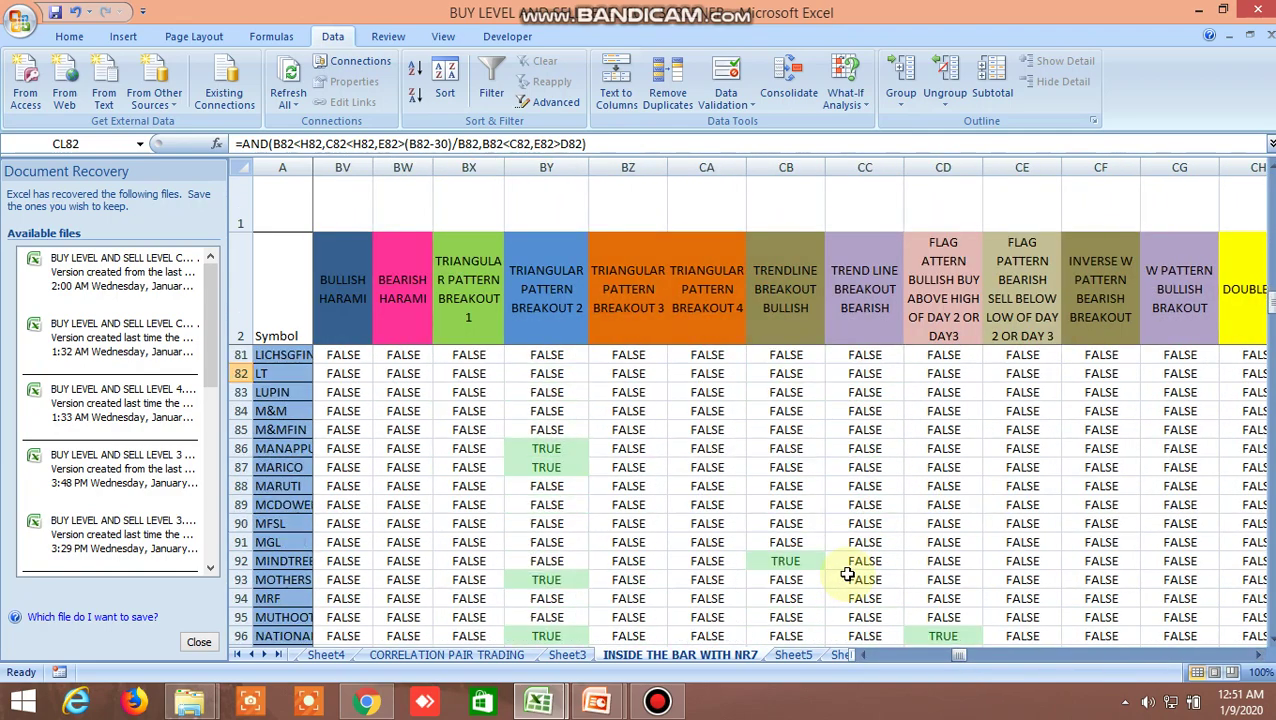
scroll(847, 574, "down", 11)
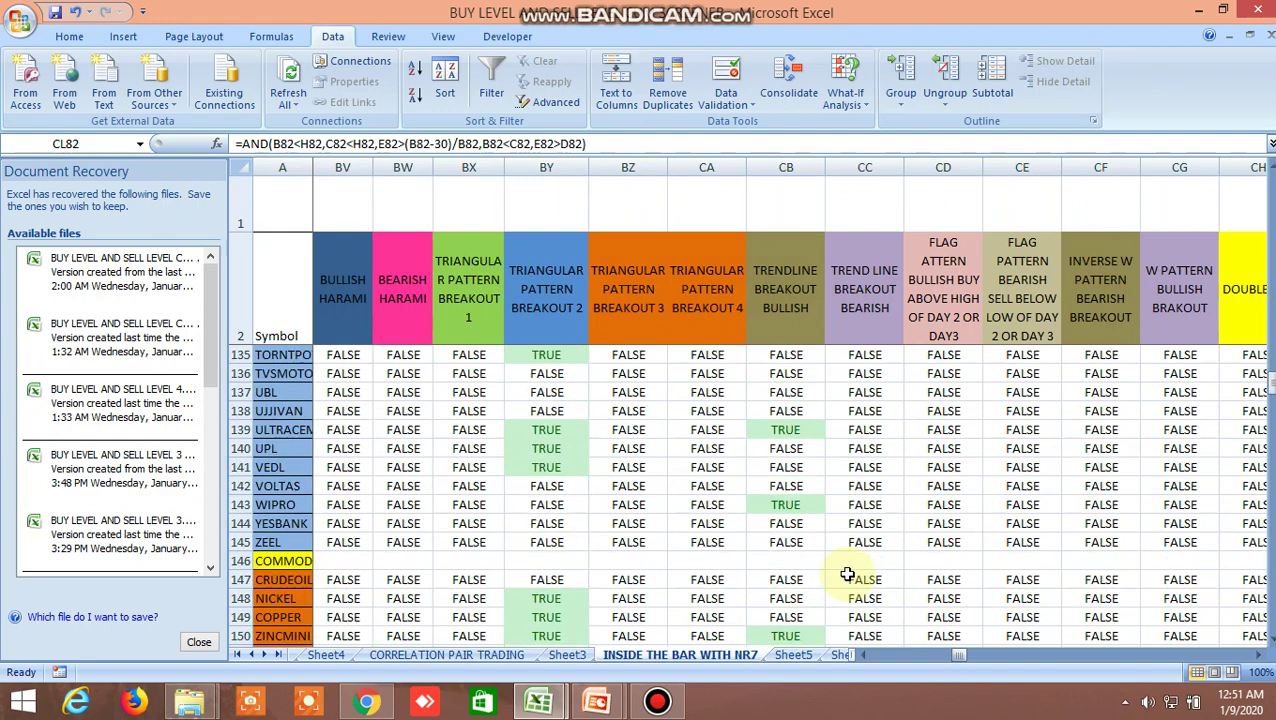
scroll(753, 560, "down", 4)
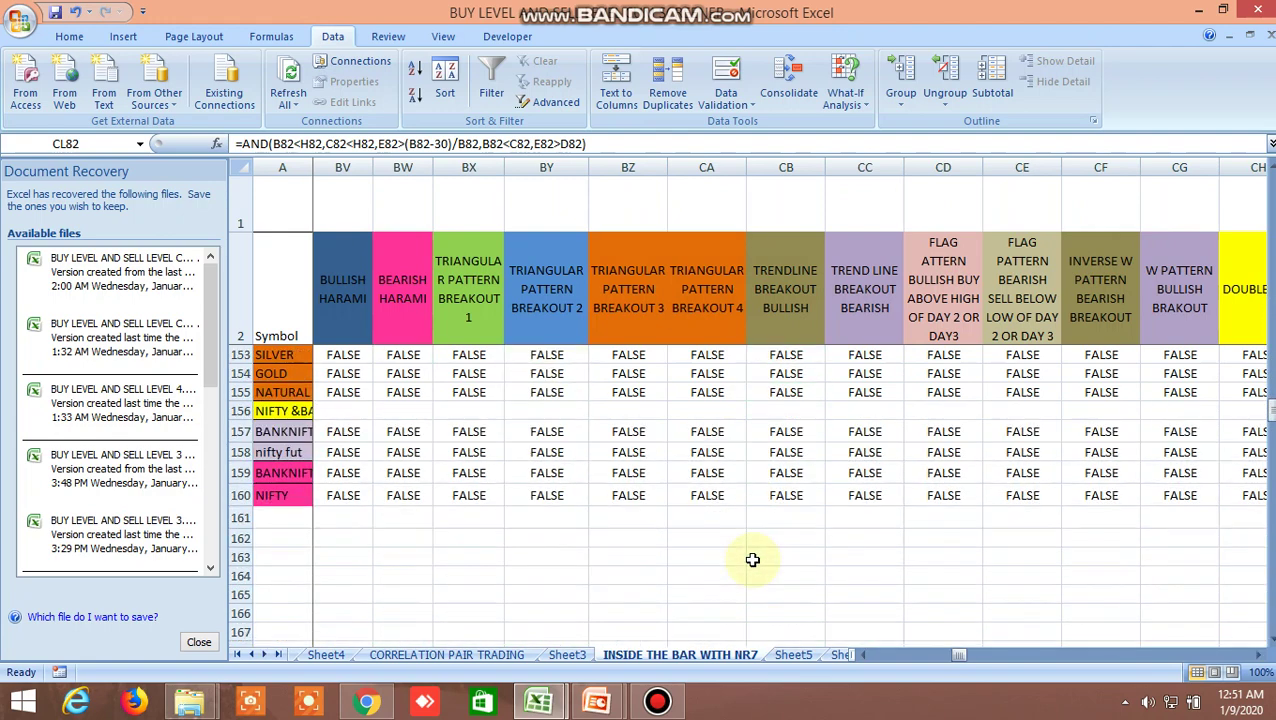
mouse_move(956, 655)
left_mouse_down()
mouse_move(938, 663)
mouse_move(957, 658)
left_mouse_up()
scroll(945, 490, "up", 16)
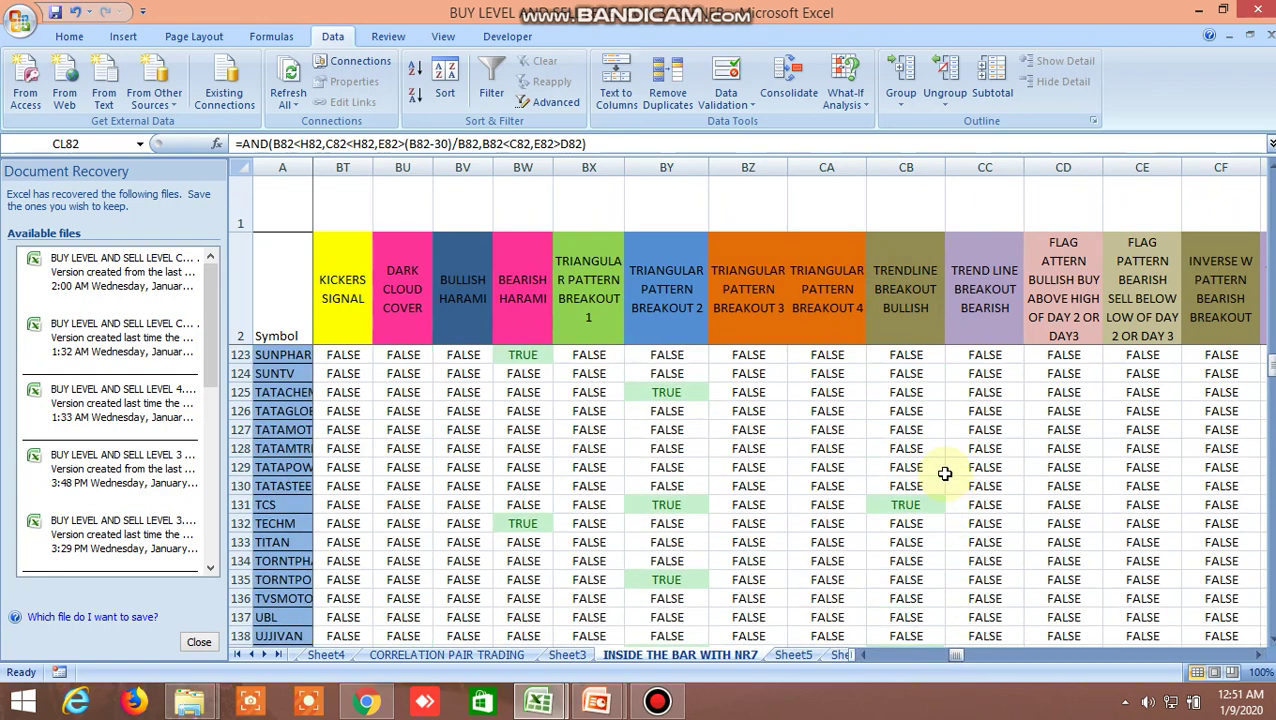
scroll(940, 461, "up", 20)
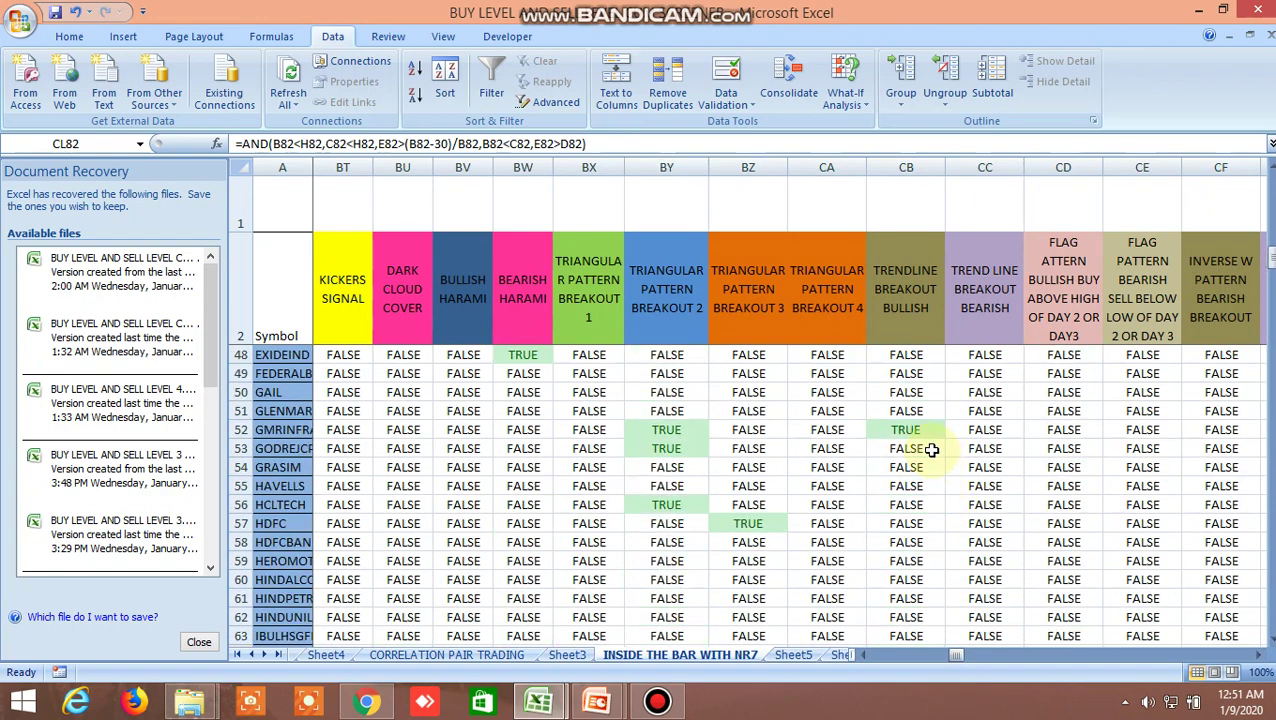
scroll(930, 449, "up", 6)
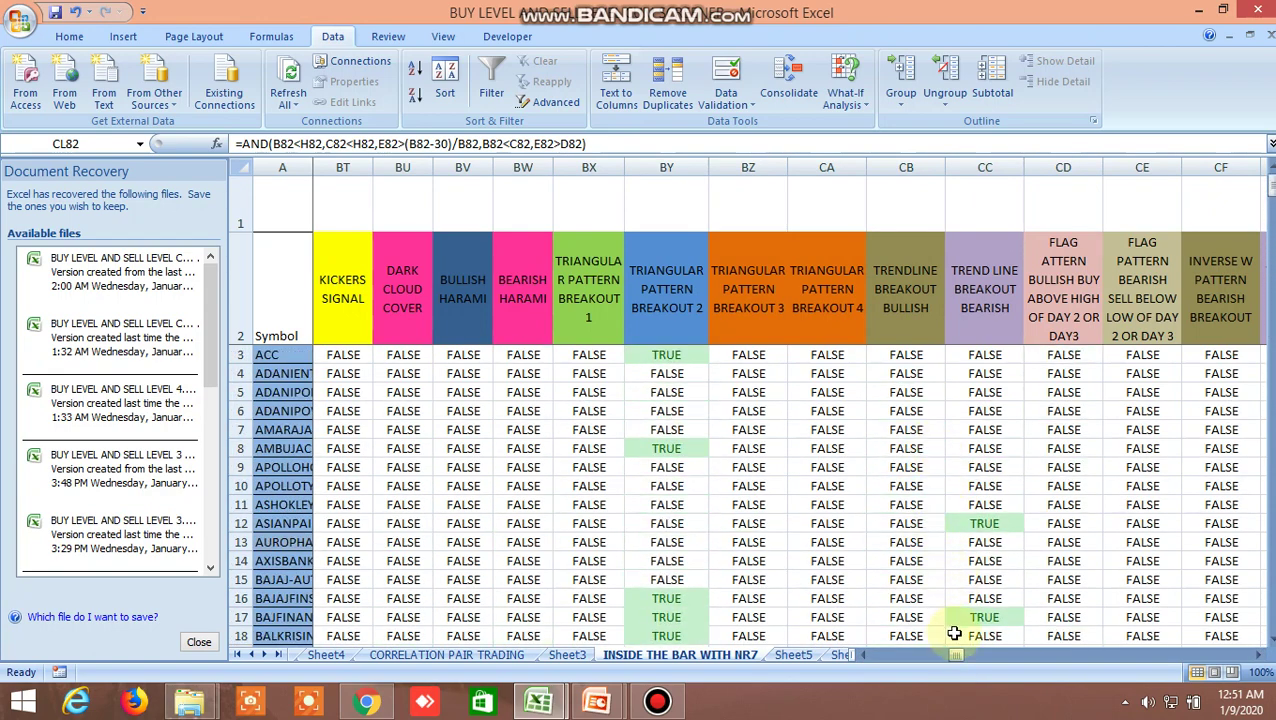
Return to the INSIDE THE BAR columns, select row 10's 1 DAY result and review that row through NR4 to the 15-minute-ago high
left_click_drag(953, 649, 899, 656)
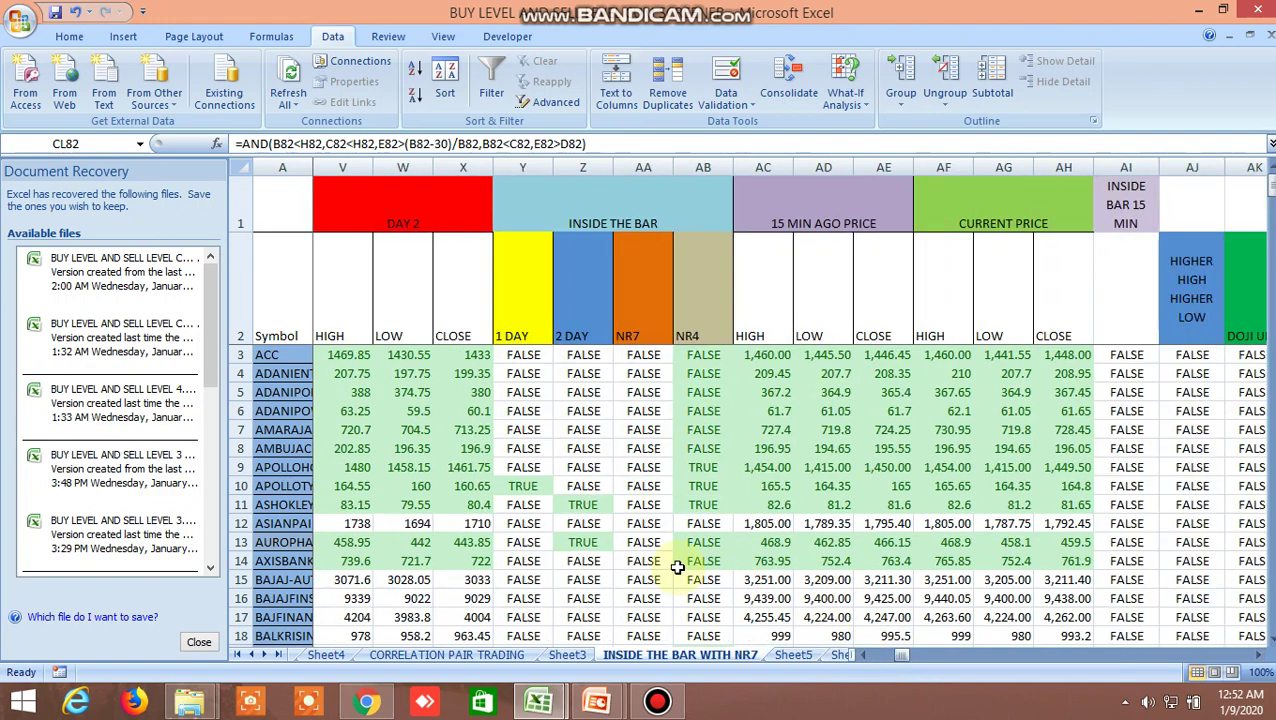
left_click(531, 488)
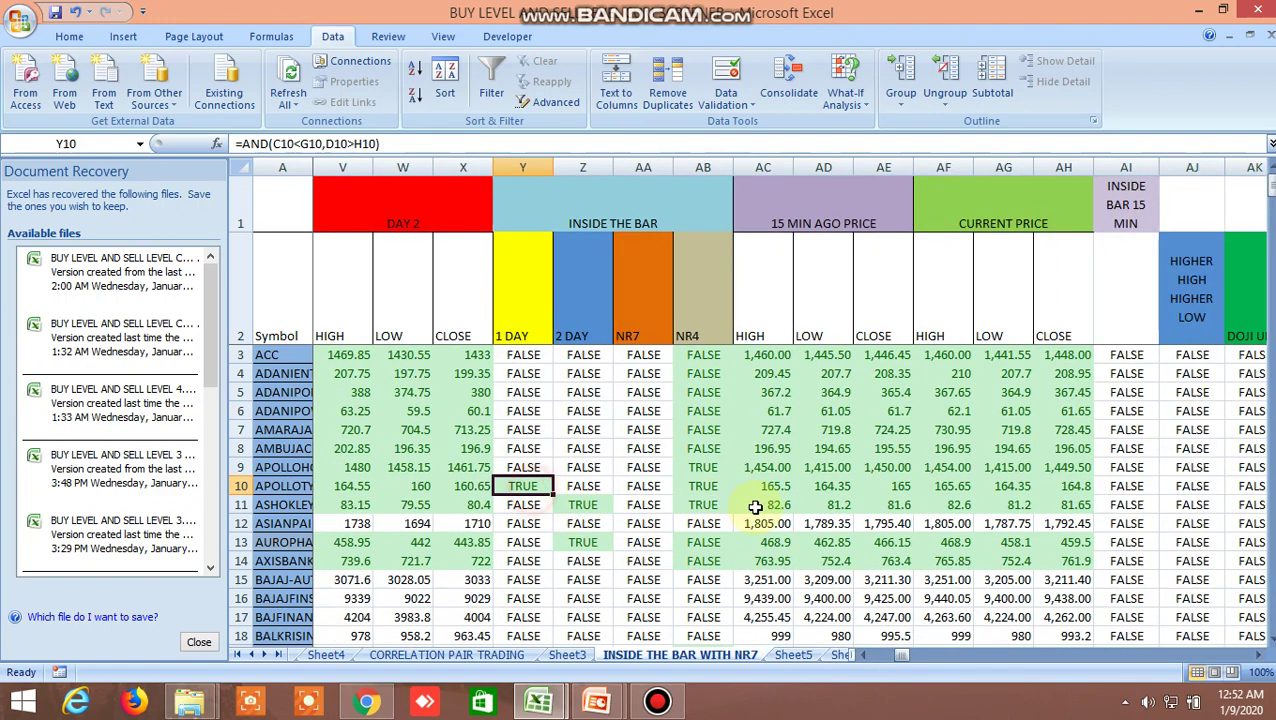
key("Right")
key("Right")
key("Right")
key("Right")
key("Right")
key("Right")
key("Right")
key("Right")
key("Right")
key("Right")
key("Right")
key("Right")
key("Right")
key("Right")
key("Right")
key("Right")
key("Right")
key("Right")
key("Right")
key("Right")
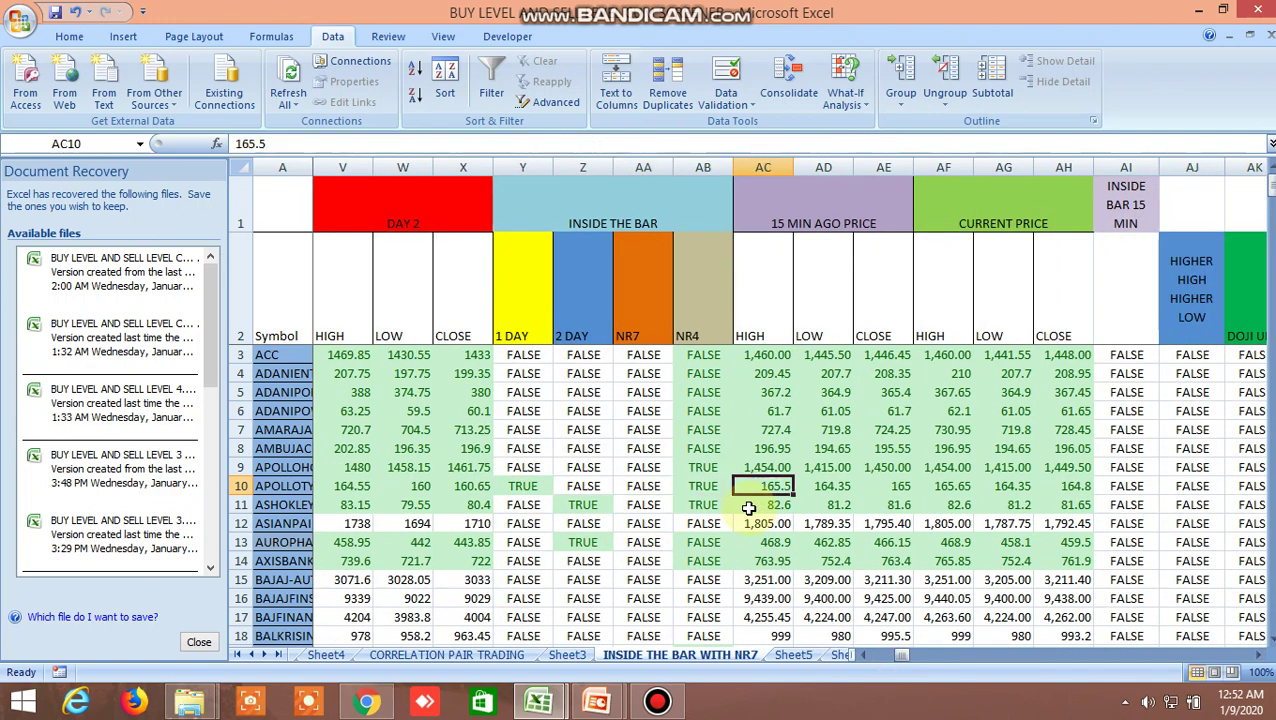
Review row 10 across the open drive, shakeout, master long and short, and candlestick reversal columns up to KICKERS SIGNAL
key("Right")
key("Right")
key("Right")
key("Right")
key("Right")
key("Right")
key("Right")
key("Right")
key("Right")
key("Right")
key("Right")
key("Right")
key("Right")
key("Right")
key("Right")
key("Right")
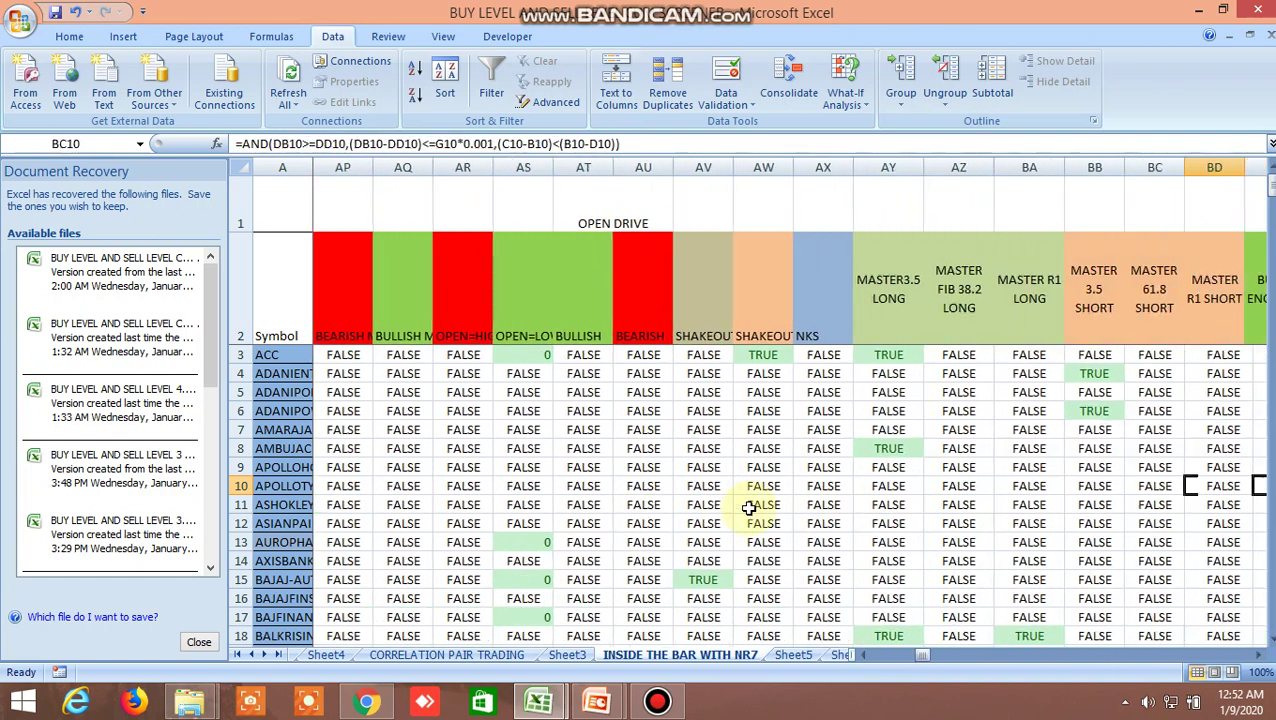
key("Right")
key("Right")
key("Right")
key("Right")
key("Right")
key("Right")
key("Right")
key("Right")
key("Right")
key("Right")
key("Right")
key("Right")
key("Right")
key("Right")
key("Right")
key("Right")
key("Right")
key("Right")
key("Right")
key("Right")
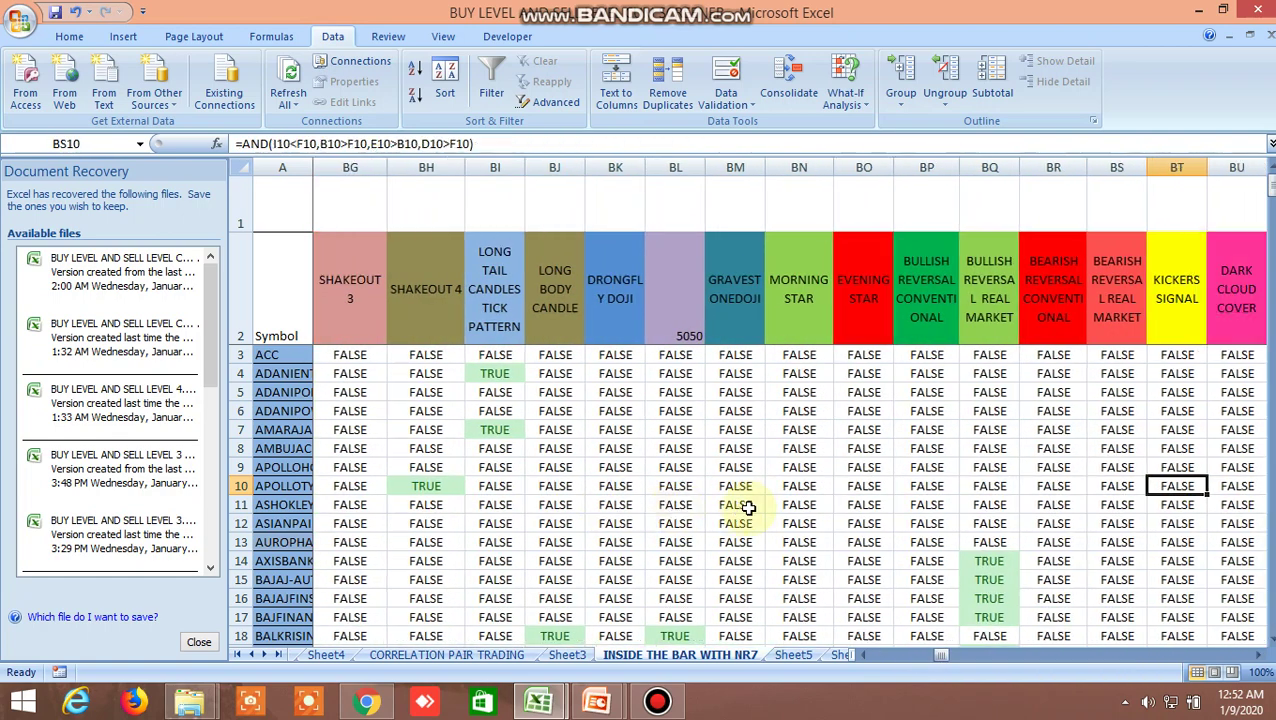
Review row 10 across the chart pattern columns from DARK CLOUD COVER to PIERCING PATTERN
key("Right")
key("Right")
key("Right")
key("Right")
key("Right")
key("Right")
key("Right")
key("Right")
key("Right")
key("Right")
key("Right")
key("Right")
key("Right")
key("Right")
key("Right")
key("Right")
key("Right")
key("Right")
key("Right")
key("Right")
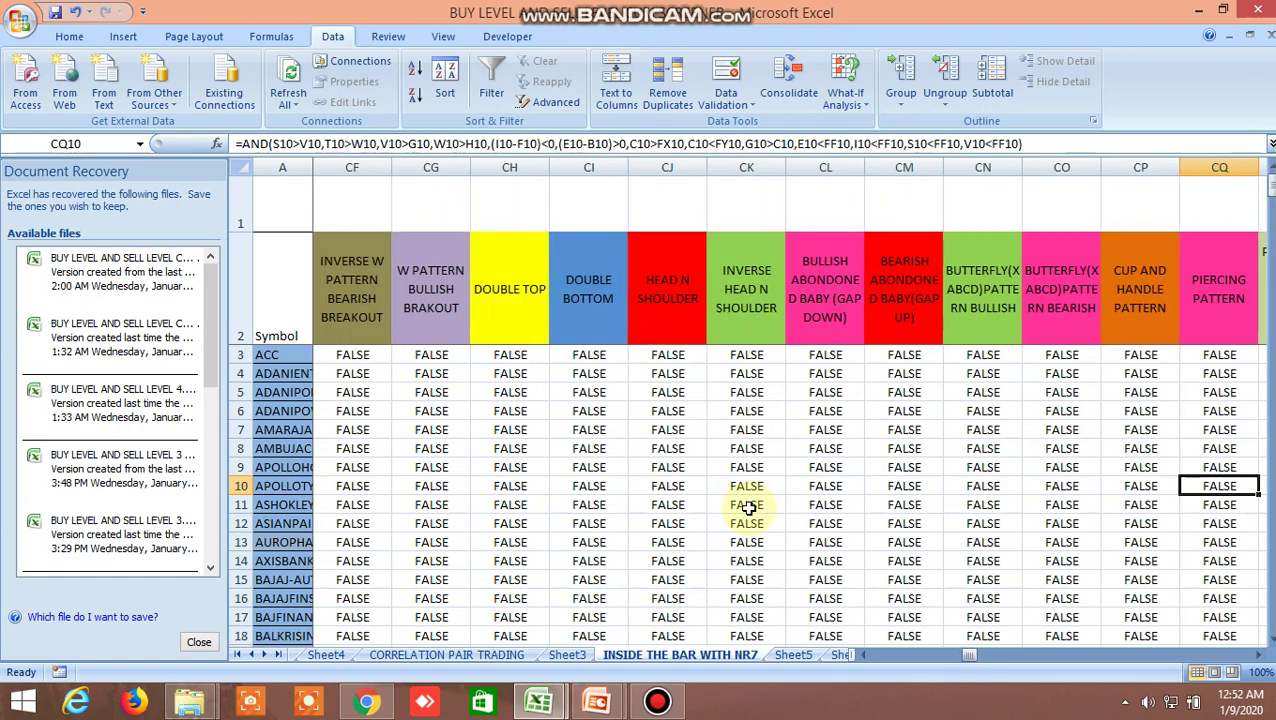
Examine row 10's pivot values and the numbered price history columns from 1 to 35
key("Right")
key("Right")
key("Right")
key("Right")
key("Right")
key("Right")
key("Right")
key("Right")
key("Right")
key("Right")
key("Right")
key("Right")
key("Right")
key("Right")
key("Right")
key("Right")
key("Right")
key("Right")
key("Right")
key("Right")
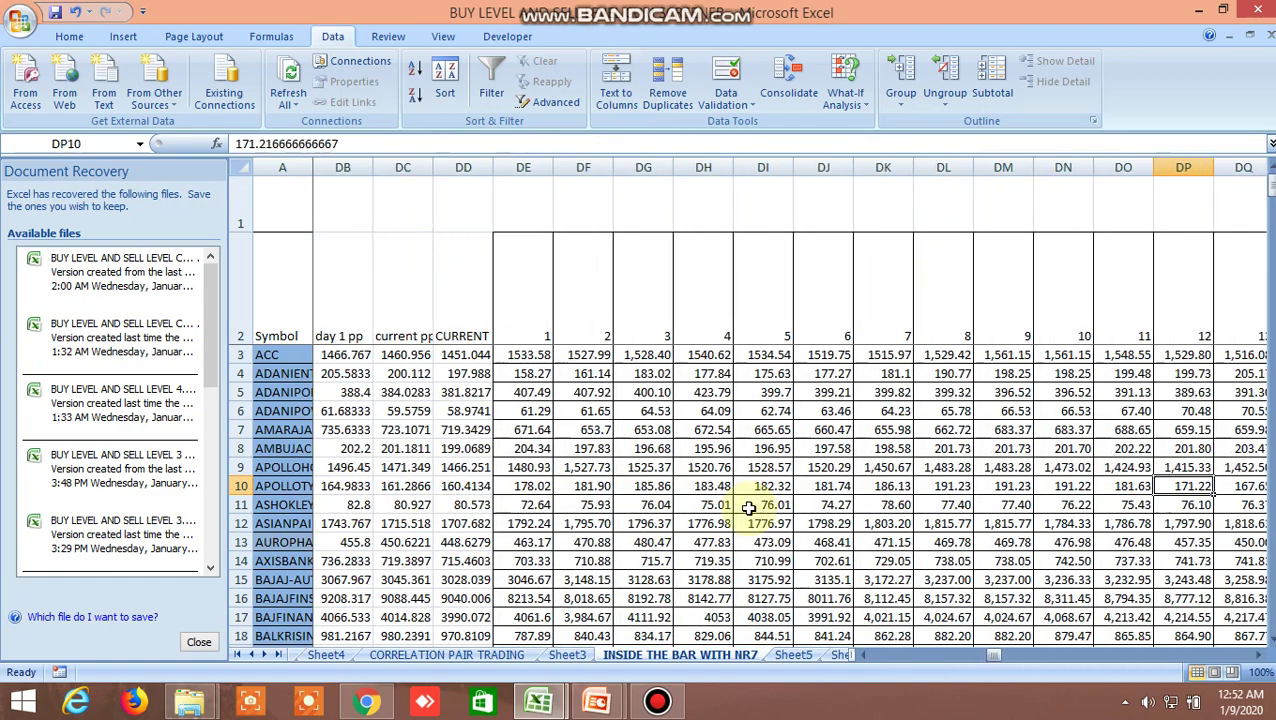
key("Right")
key("Right")
key("Right")
key("Right")
key("Right")
key("Right")
key("Right")
key("Right")
key("Right")
key("Right")
key("Right")
key("Right")
key("Right")
key("Right")
key("Right")
key("Right")
key("Right")
key("Right")
key("Right")
key("Right")
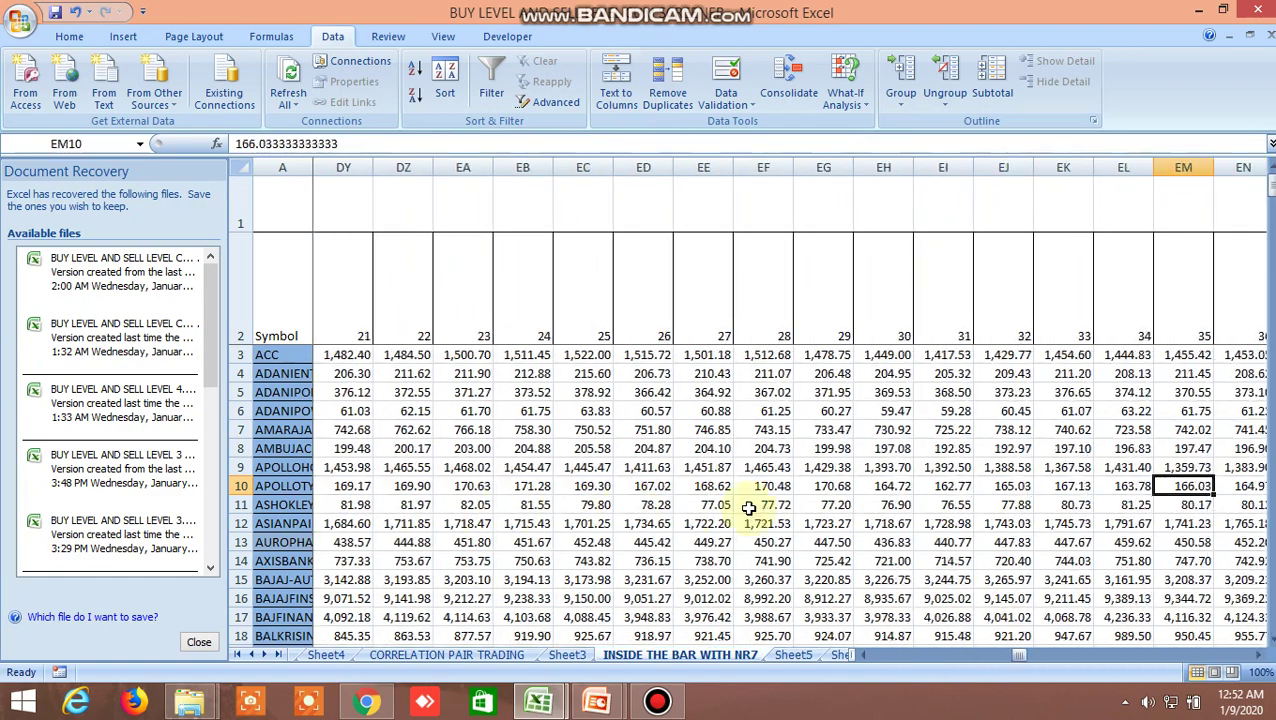
Examine row 10's remaining price history columns up to 50, the 52-week high and low, and the MA 20, EMA 20 and MA 5 averages
key("Right")
key("Right")
key("Right")
key("Right")
key("Right")
key("Right")
key("Right")
key("Right")
key("Right")
key("Right")
key("Right")
key("Right")
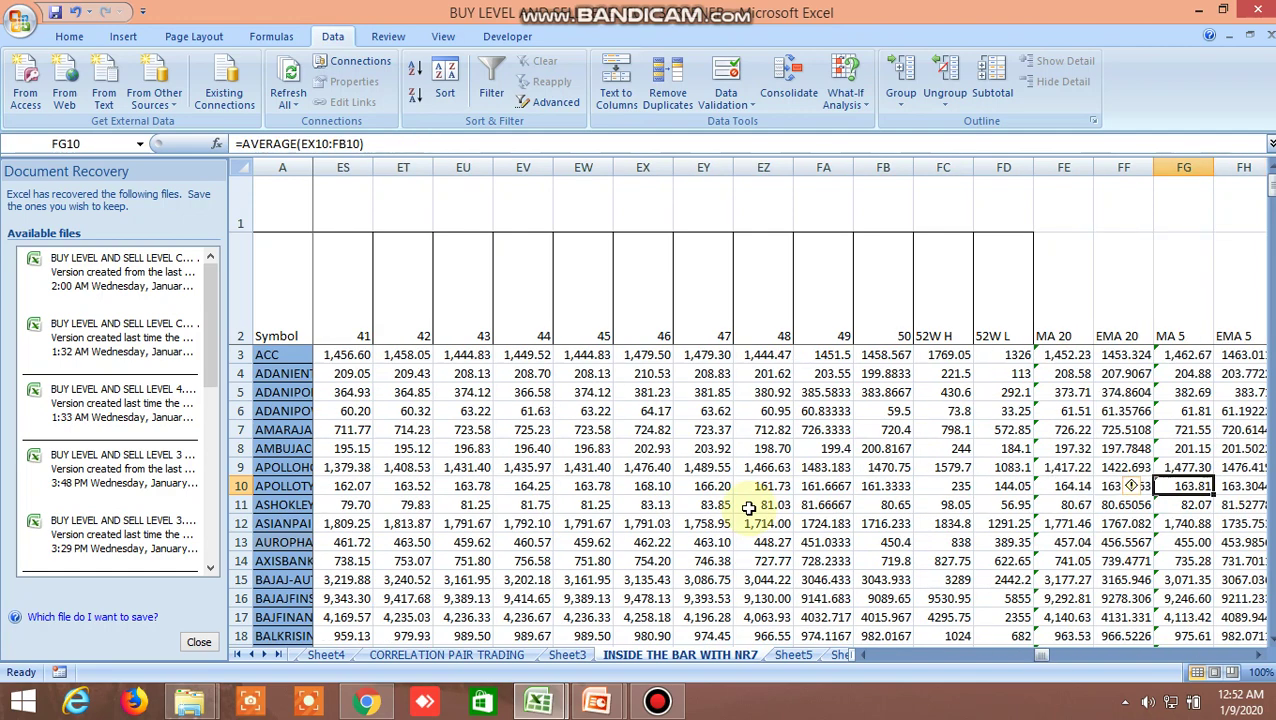
Examine row 10's MA 50, EMA 50, MAX 25 and MIN 25 values and continue to the T4 target of FIB BUY 7 DAYS
key("Right")
key("Right")
key("Right")
key("Right")
key("Right")
key("Right")
key("Right")
key("Right")
key("Right")
key("Right")
key("Right")
key("Right")
key("Right")
key("Right")
key("Right")
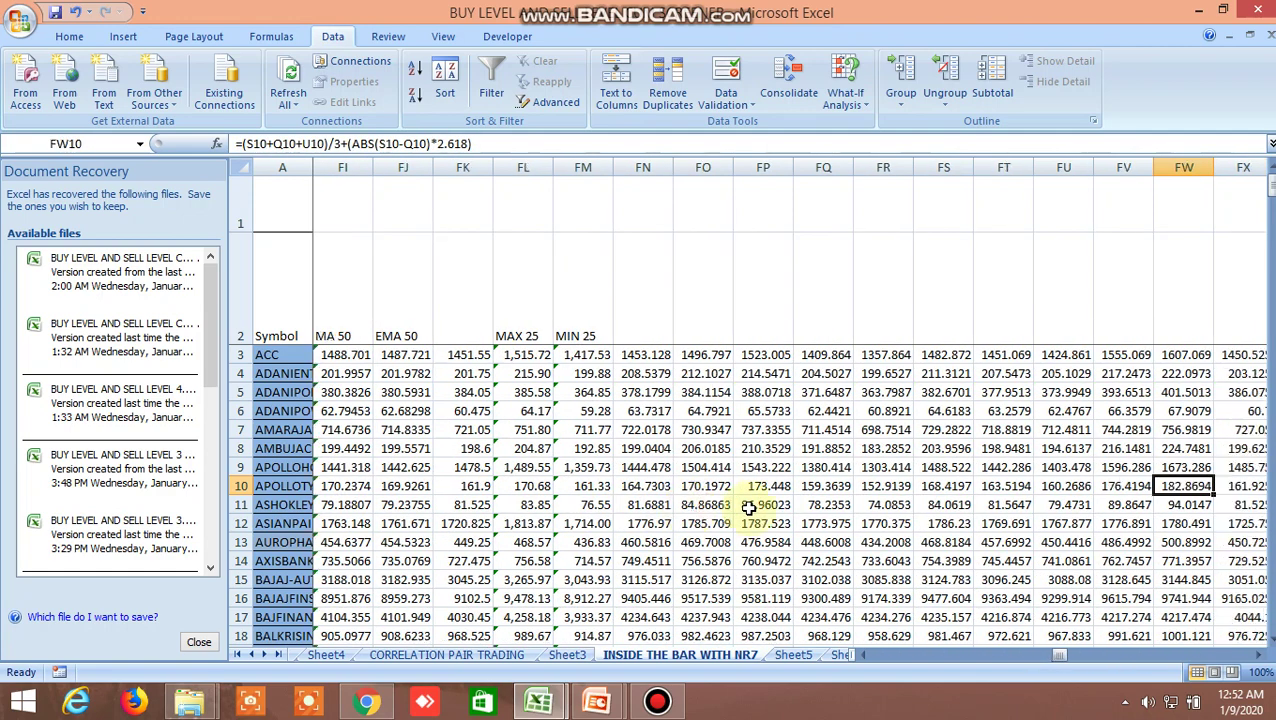
key("Right")
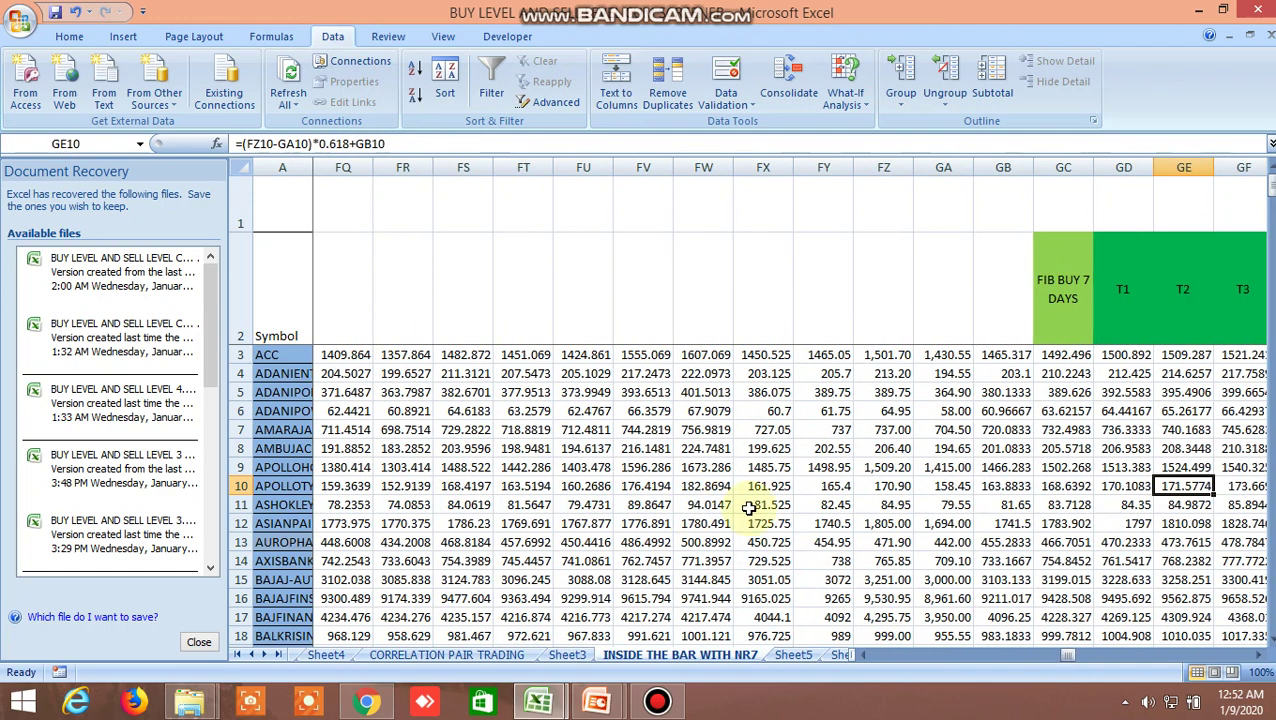
key("Right")
key("Right")
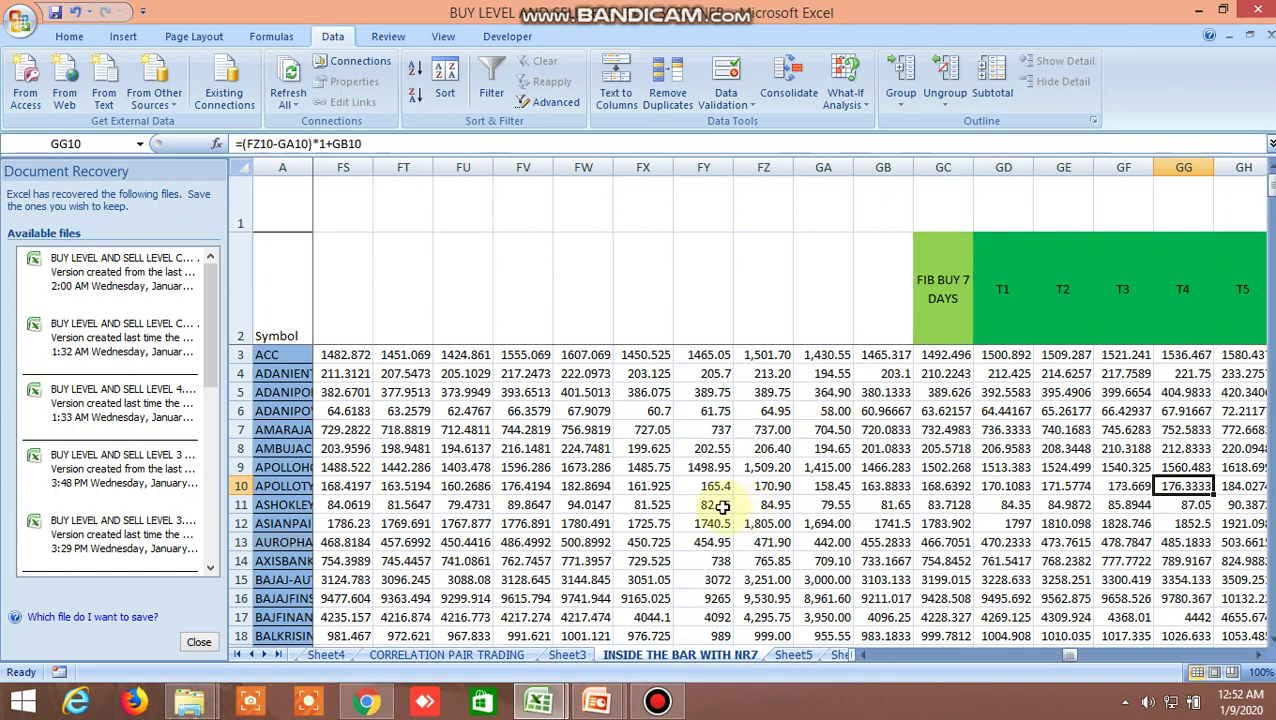
Inspect the FIB BUY 7 DAYS header and the buy level formula in row 10
left_click(943, 490)
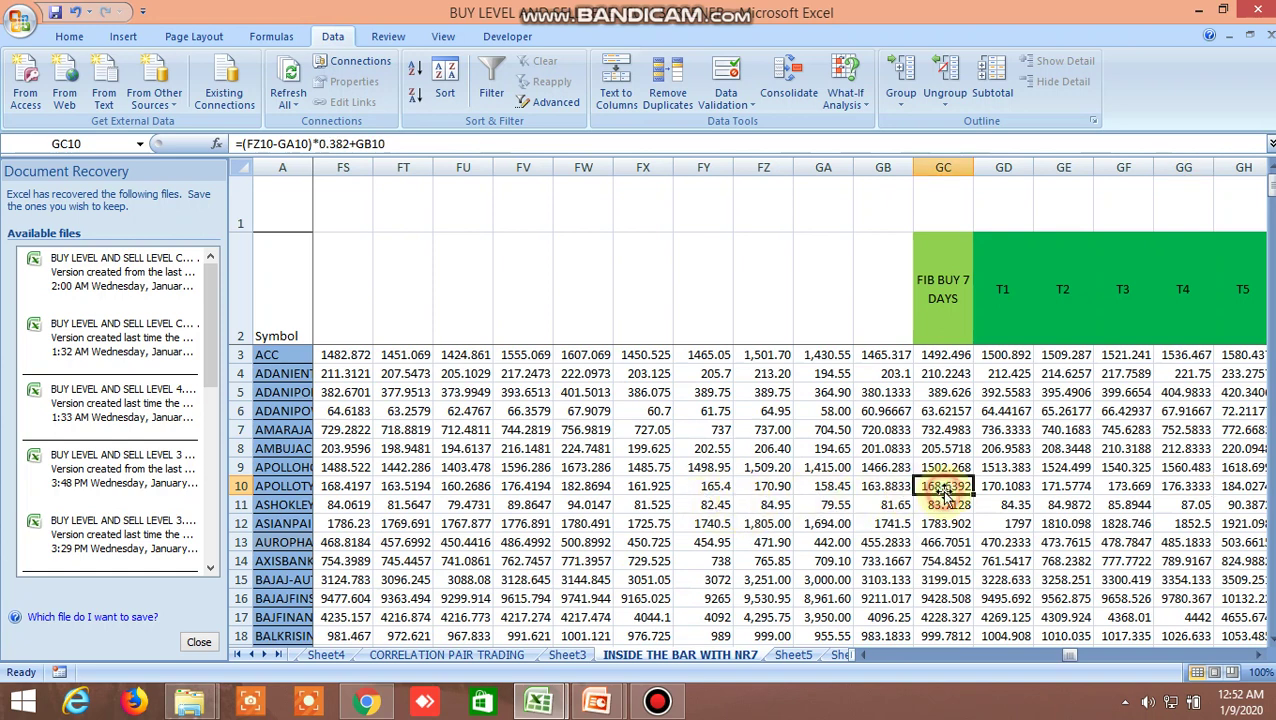
left_click(943, 312)
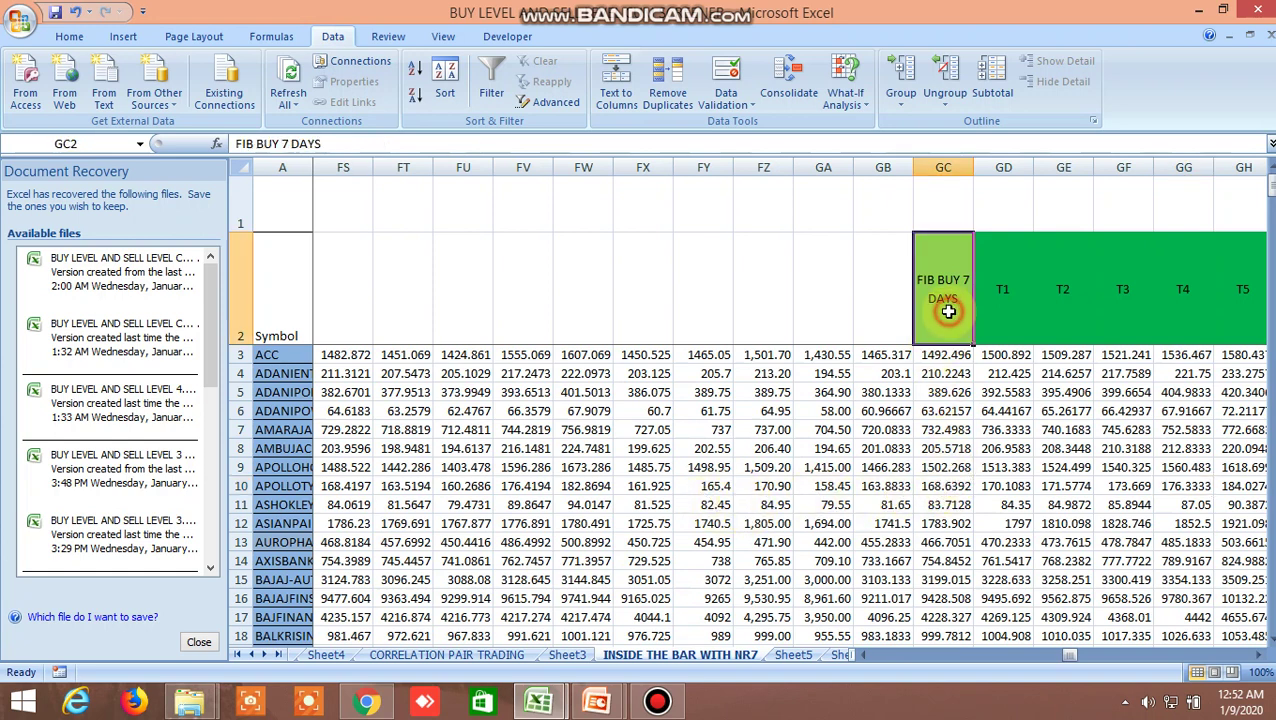
left_click(950, 488)
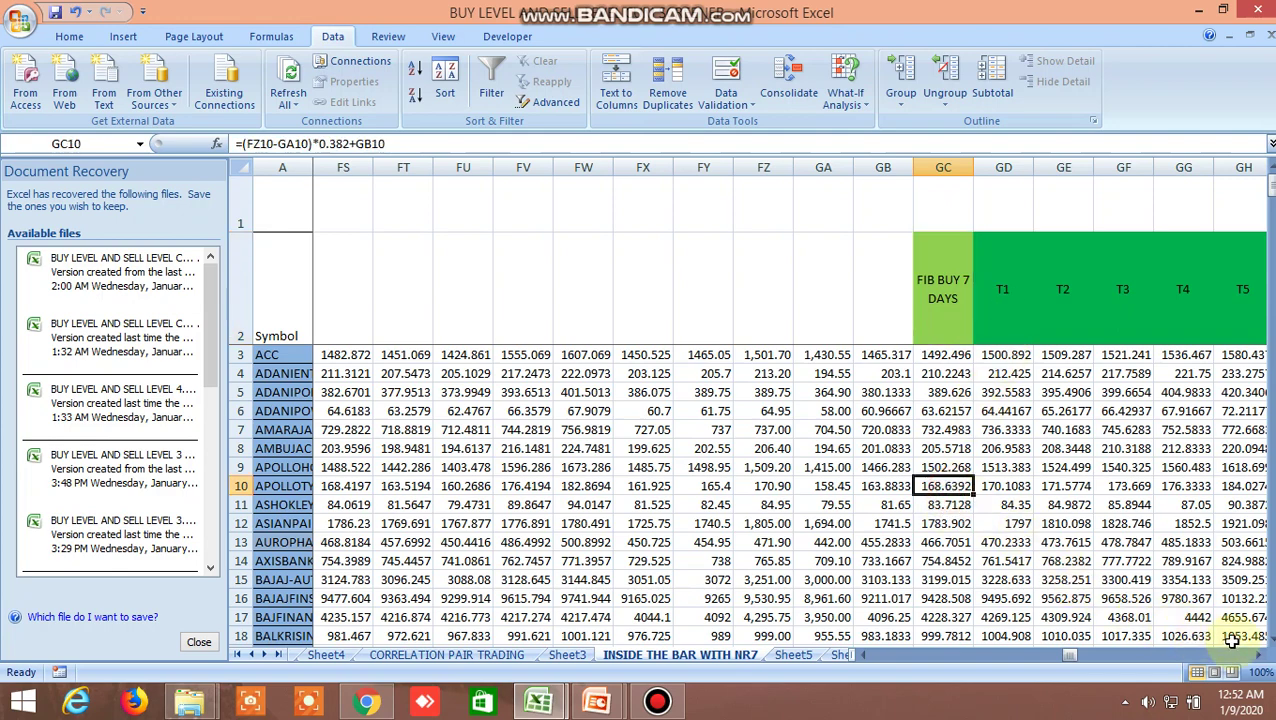
Find the FIB SELL 7 DAYS column beyond the buy targets and select its sell level in row 10
left_click(1257, 658)
left_click(1257, 658)
left_click(1257, 658)
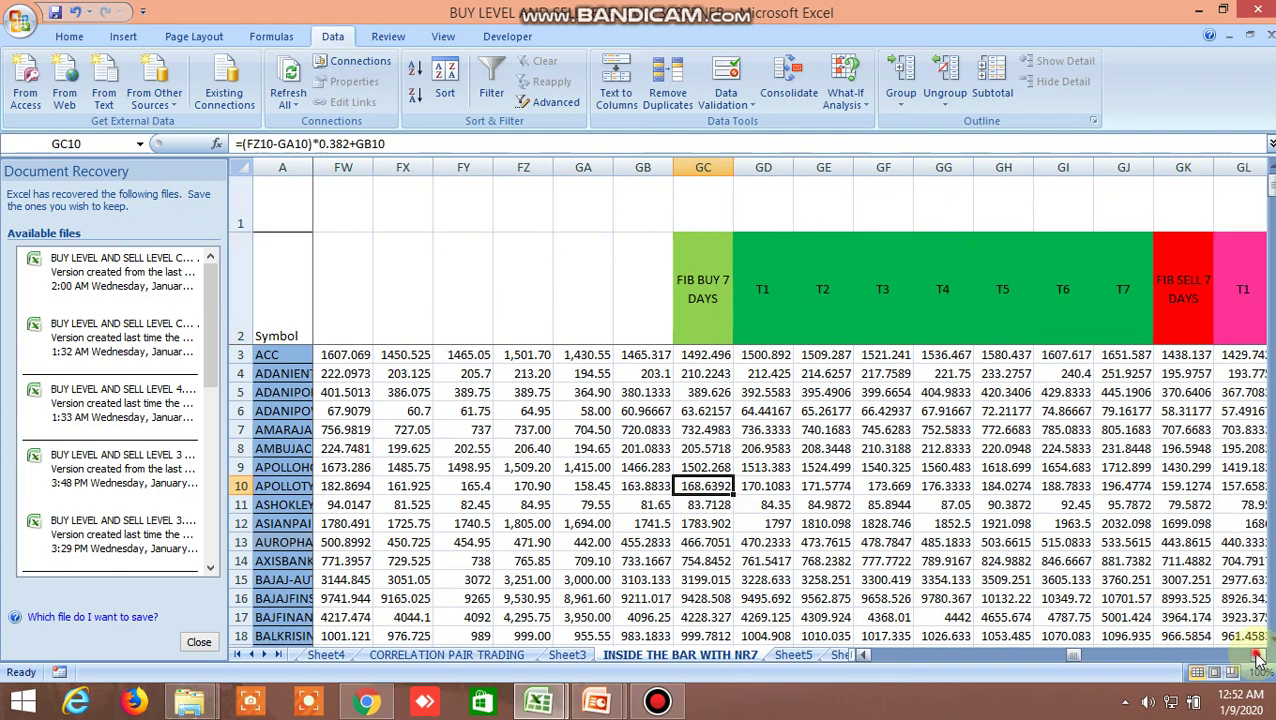
left_click(1181, 485)
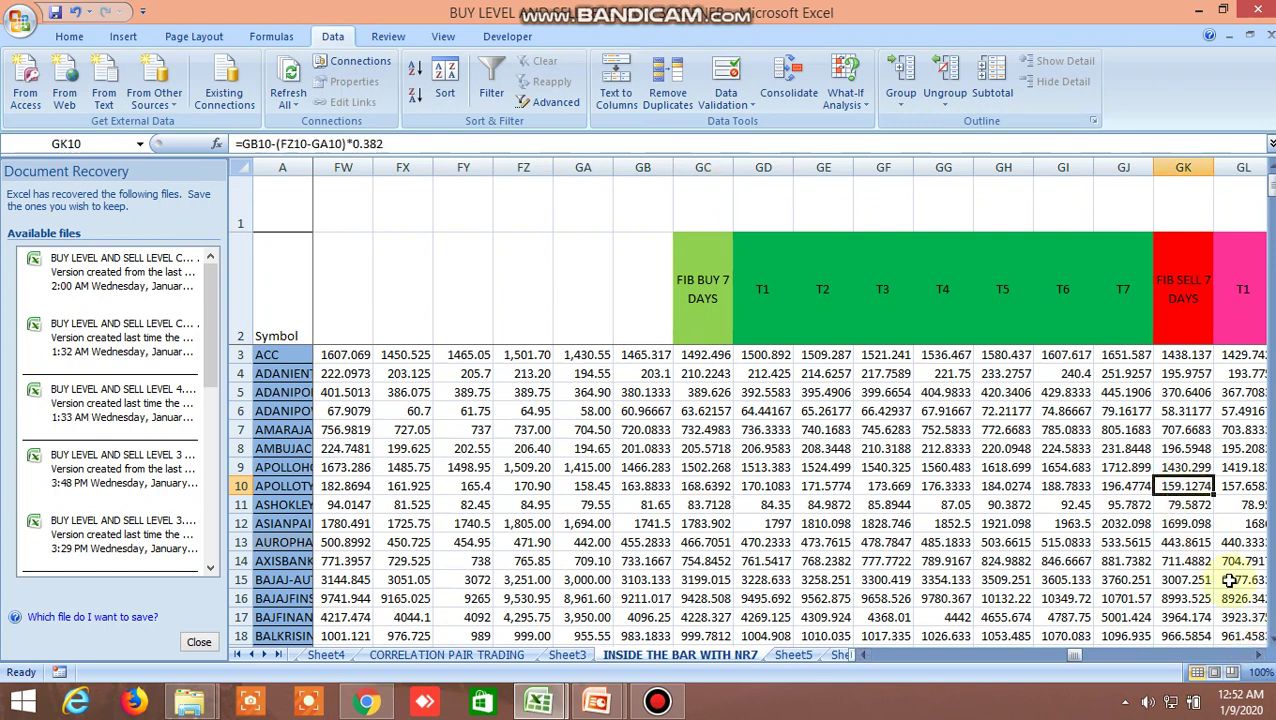
Go past the 7-day LTP position columns and inspect row 10's FIB BUY 5 DAYS and FIB SELL 5 DAYS formulas
left_click(1259, 656)
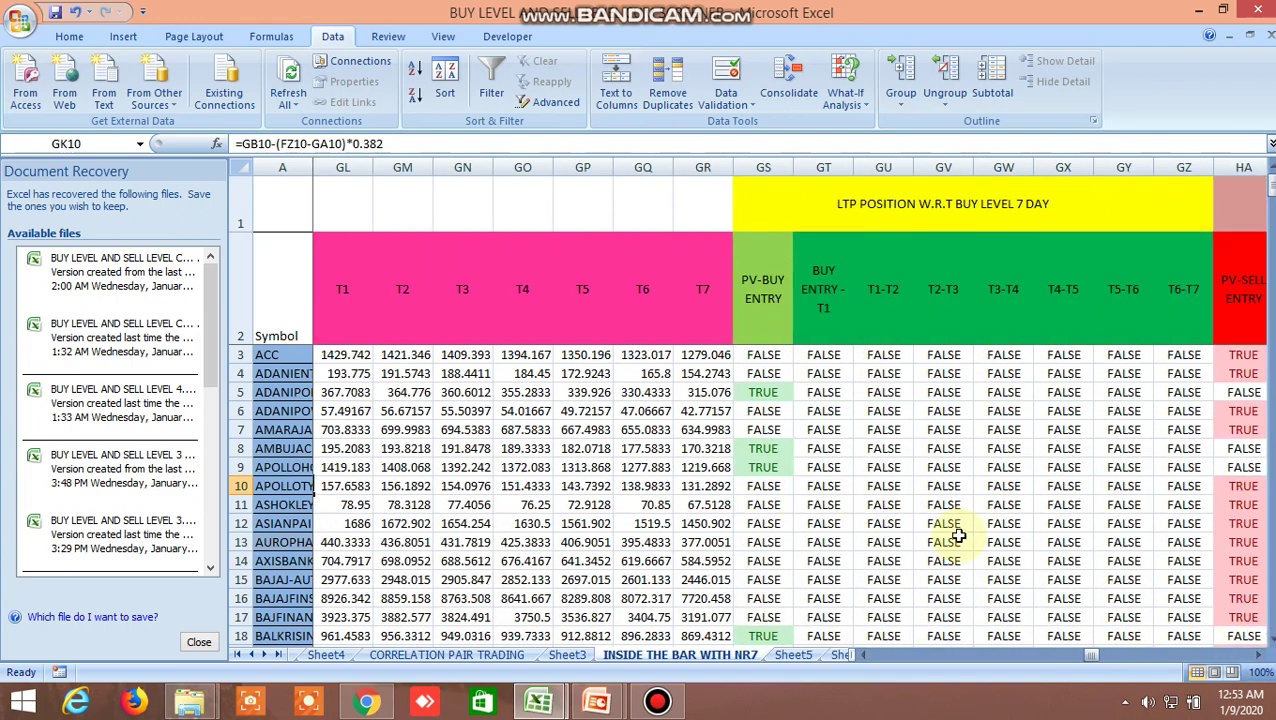
left_click(1259, 656)
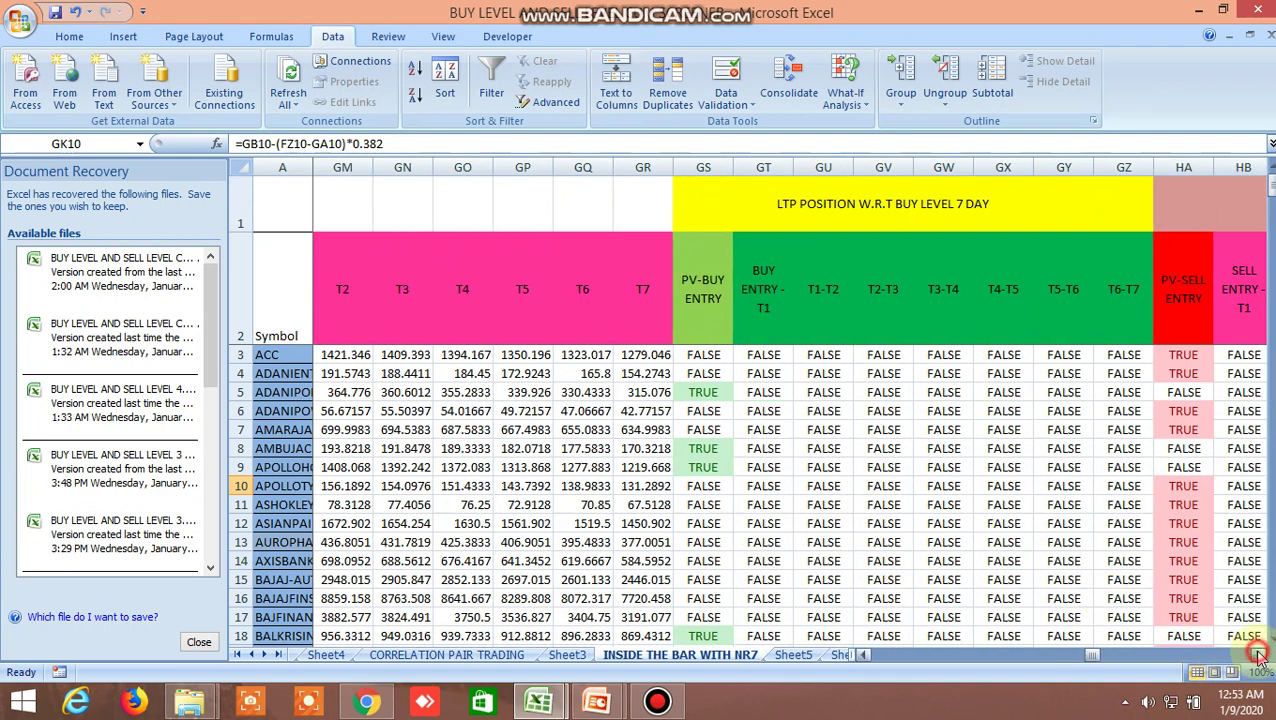
left_click(1259, 656)
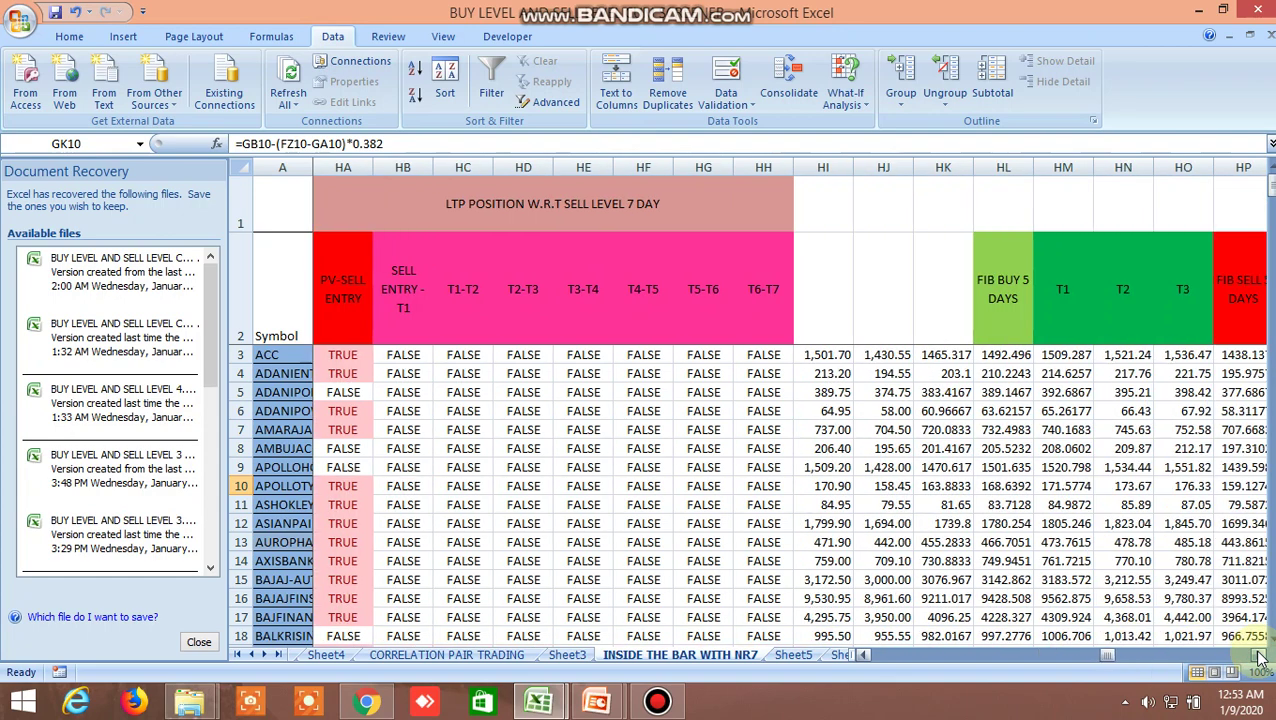
left_click(1259, 656)
left_click(1259, 656)
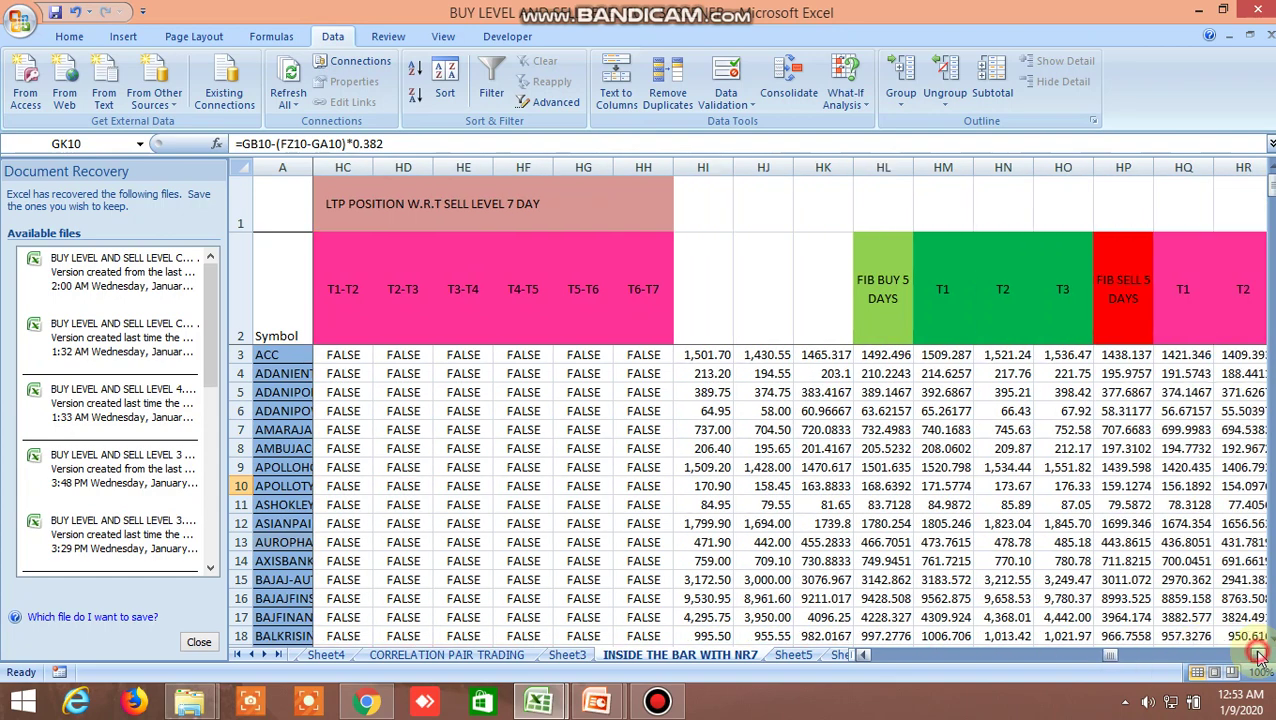
left_click(900, 487)
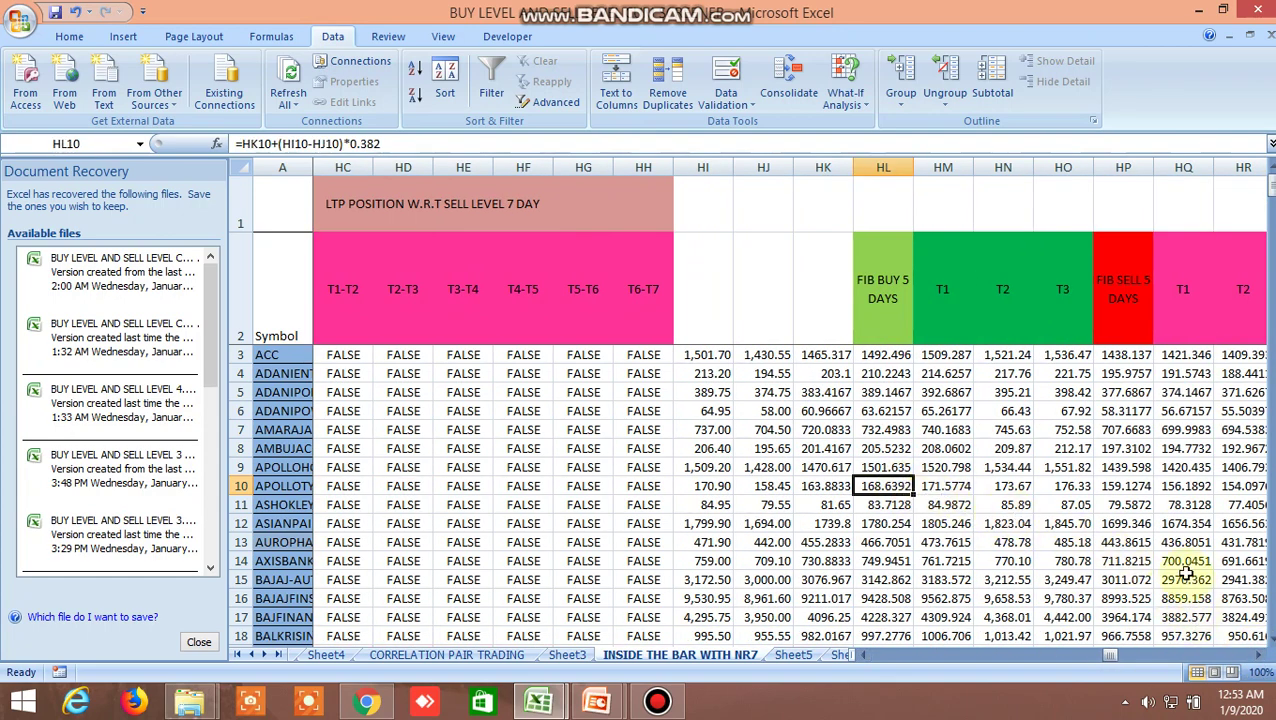
left_click(1131, 487)
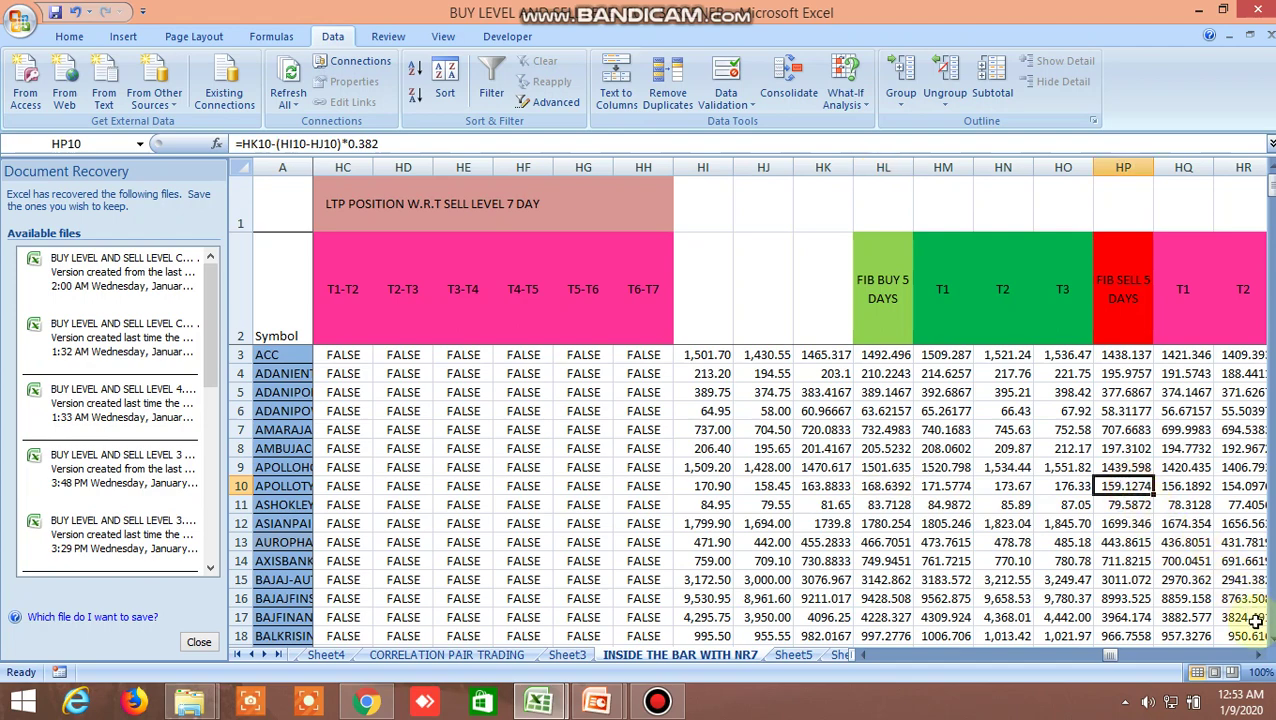
Find the 3-day Fibonacci columns and inspect the FIB BUY 3 DAYS and FIB SELL 3 DAYS formulas in row 10
left_click_drag(1261, 657, 1261, 656)
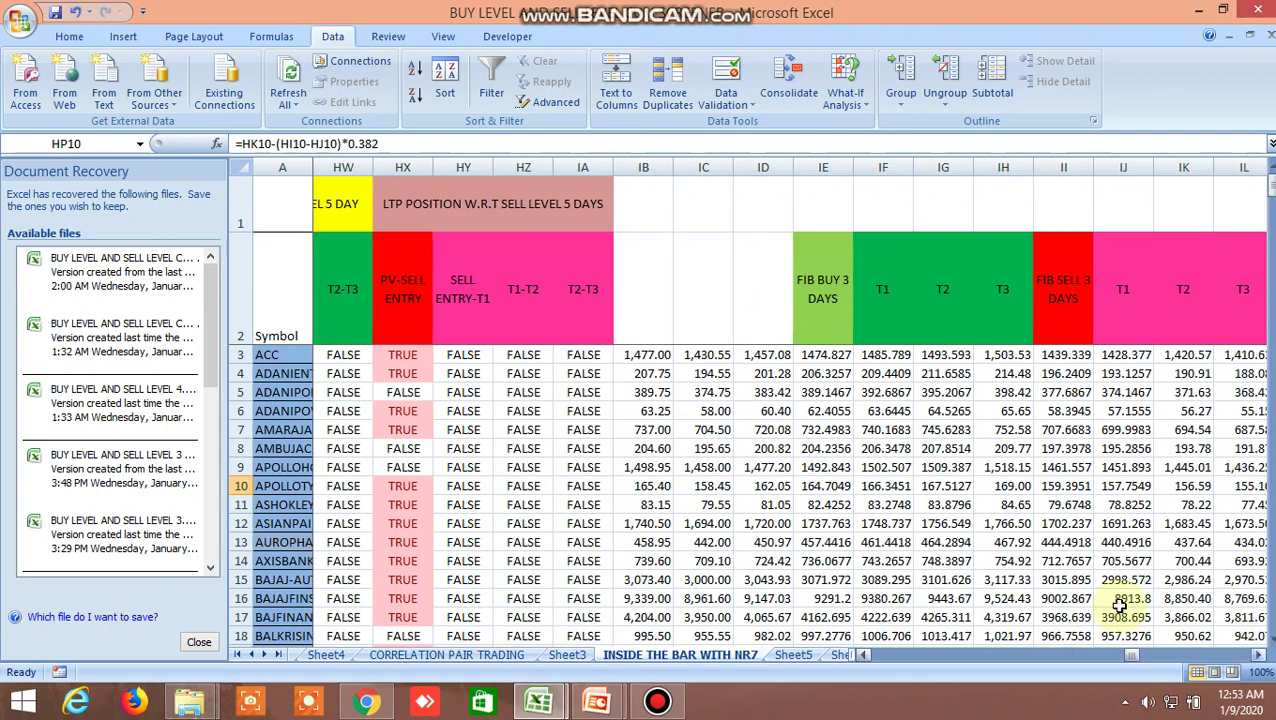
left_click(823, 485)
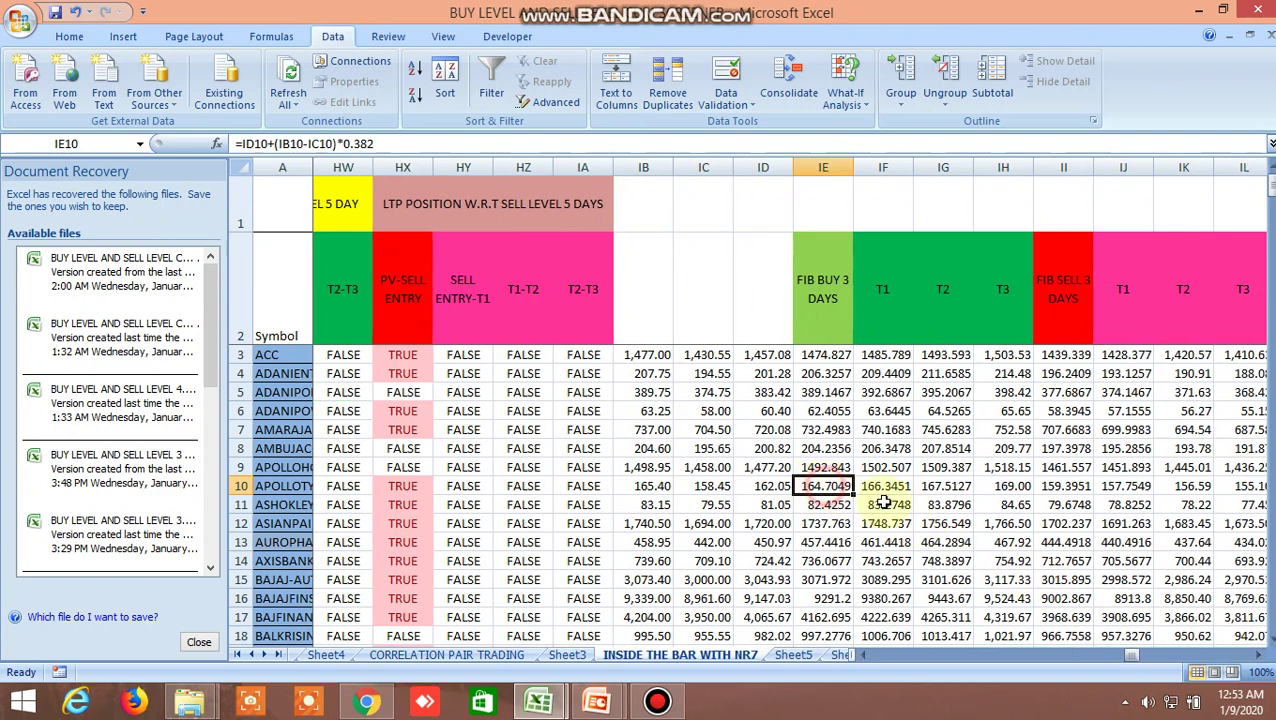
left_click(1068, 487)
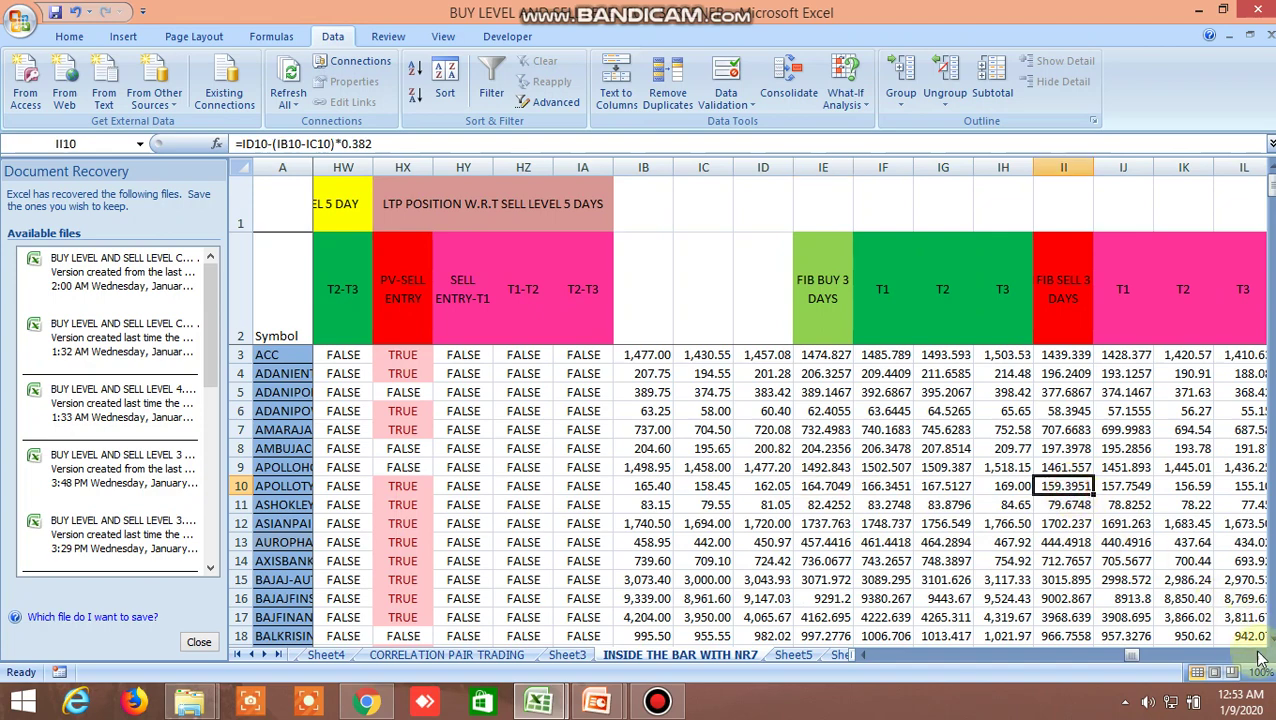
Review the 3-day LTP position columns, and inspect row 10's FIB BUY 2 DAYS and FIB SELL 2 DAYS formulas
left_click(1262, 657)
left_click(1262, 657)
left_click(1262, 657)
left_click(1262, 657)
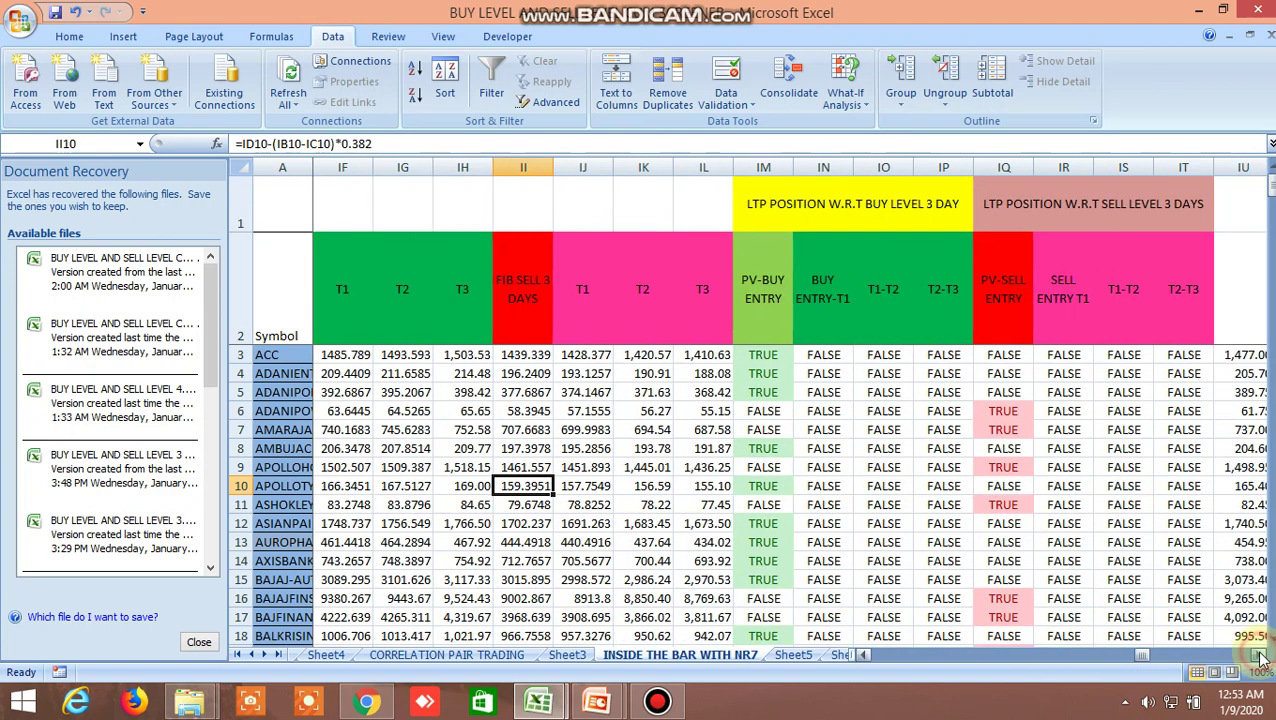
left_click(1262, 657)
left_click(1262, 657)
left_click(1262, 657)
left_click(1262, 657)
left_click(1262, 657)
left_click(1262, 657)
left_click(1262, 657)
left_click(1262, 657)
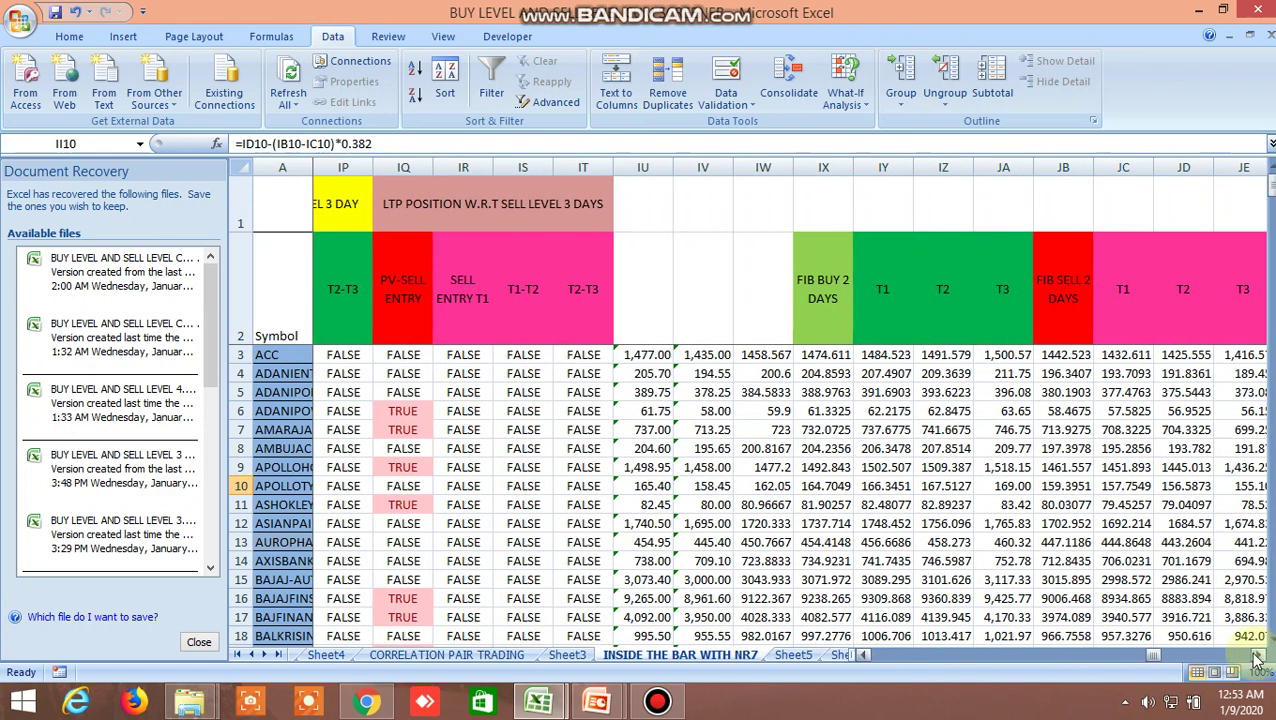
left_click(829, 487)
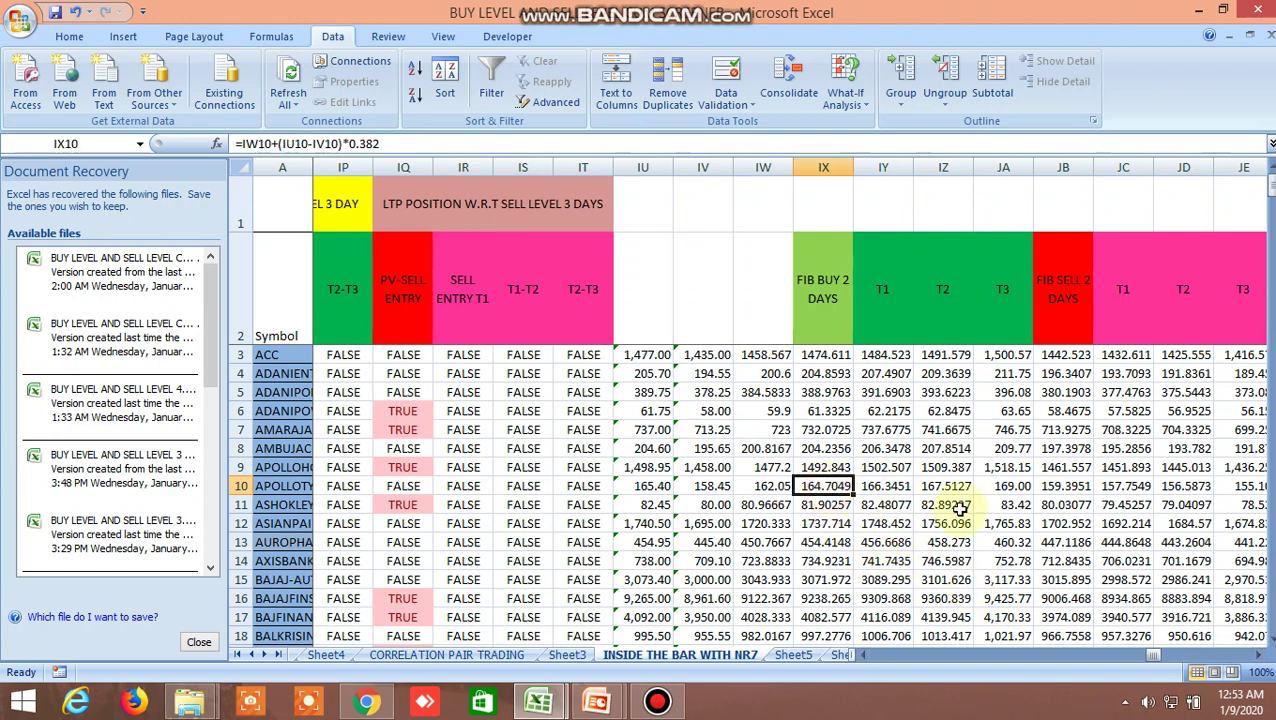
left_click(1055, 487)
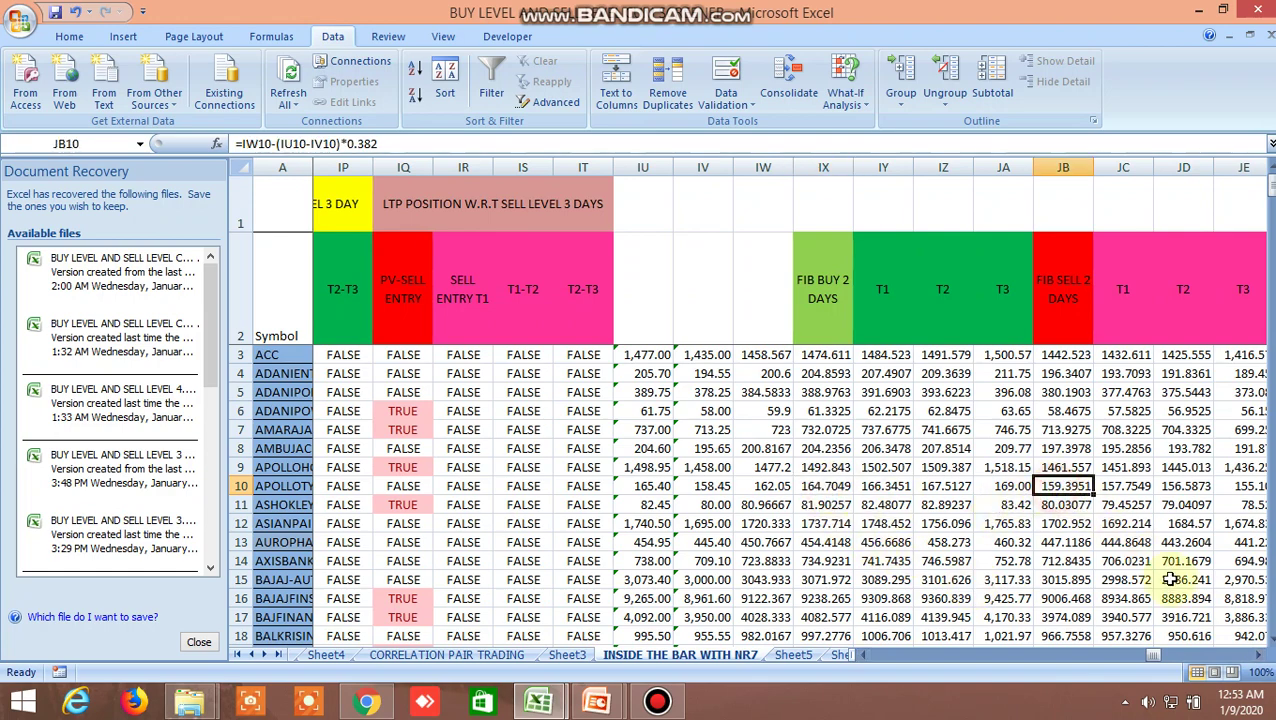
Review the 2-day LTP position columns, and inspect the FIB BUY 1 DAY and FIB SELL 1 DAYS formulas in row 10
left_click(1258, 657)
left_click(1258, 657)
left_click(1258, 657)
left_click(1258, 657)
left_click(1258, 657)
left_click(1258, 657)
left_click(1258, 657)
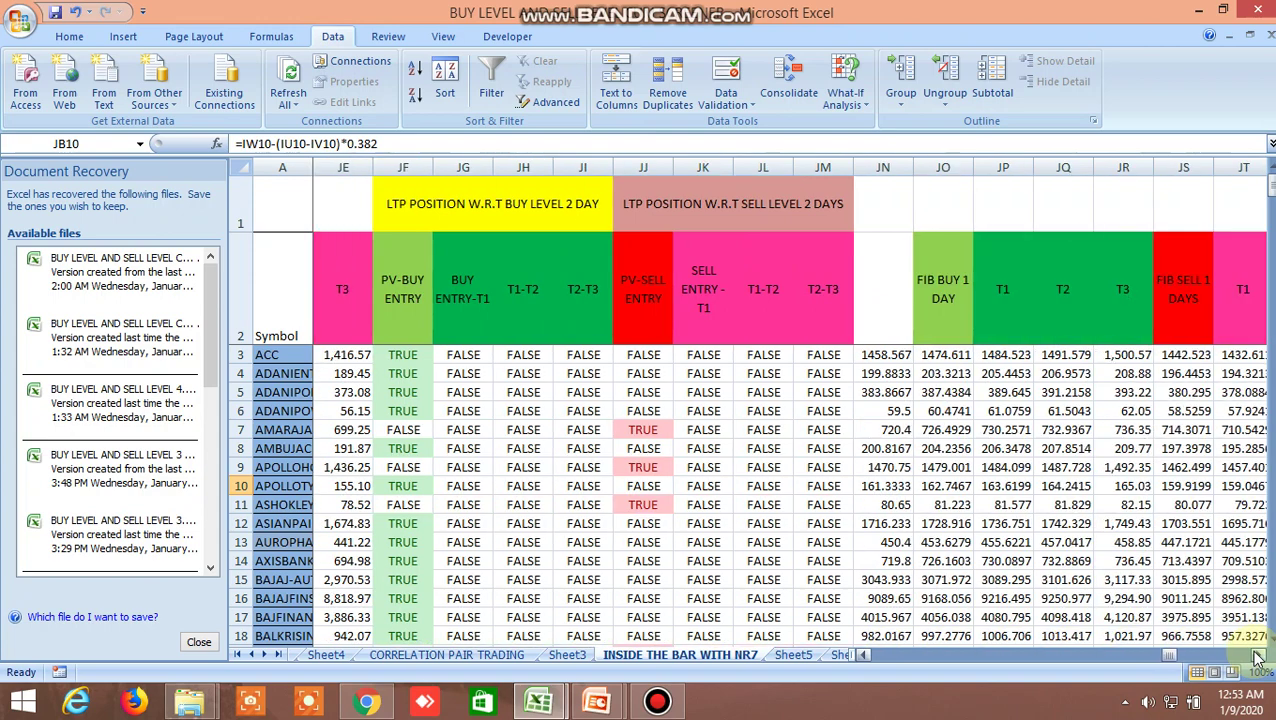
left_click(1258, 657)
left_click(1258, 657)
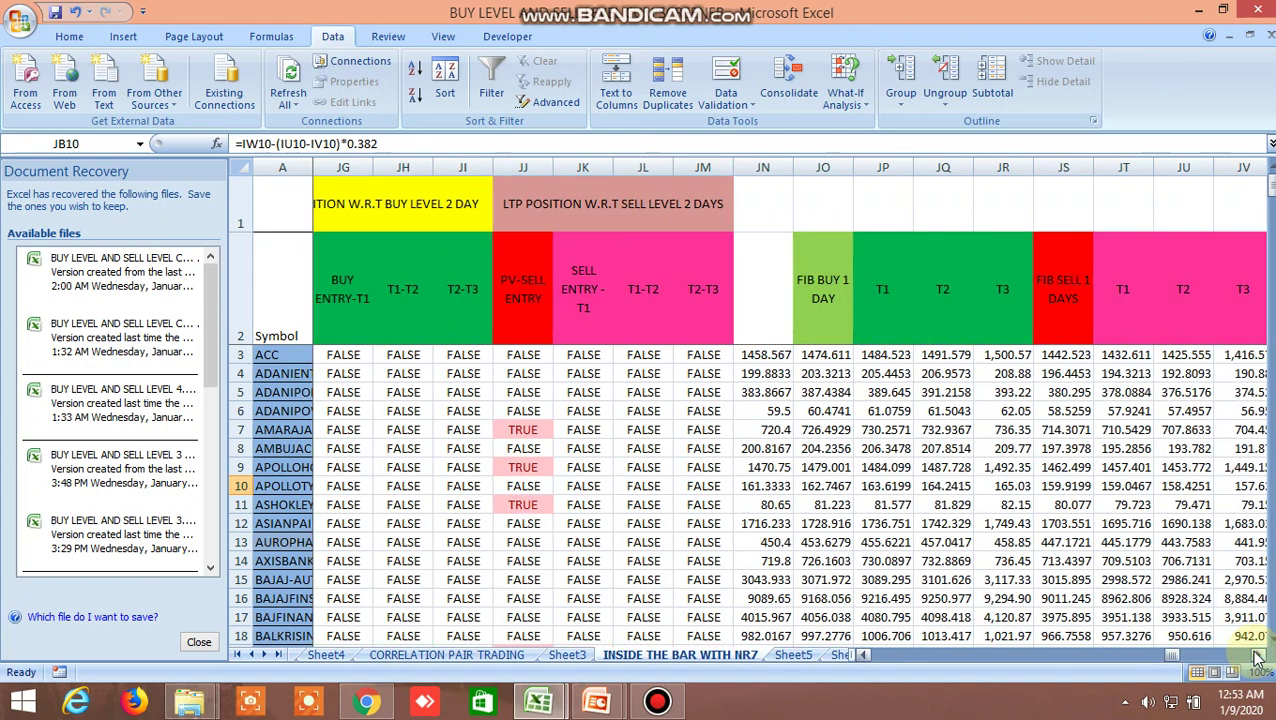
left_click(823, 487)
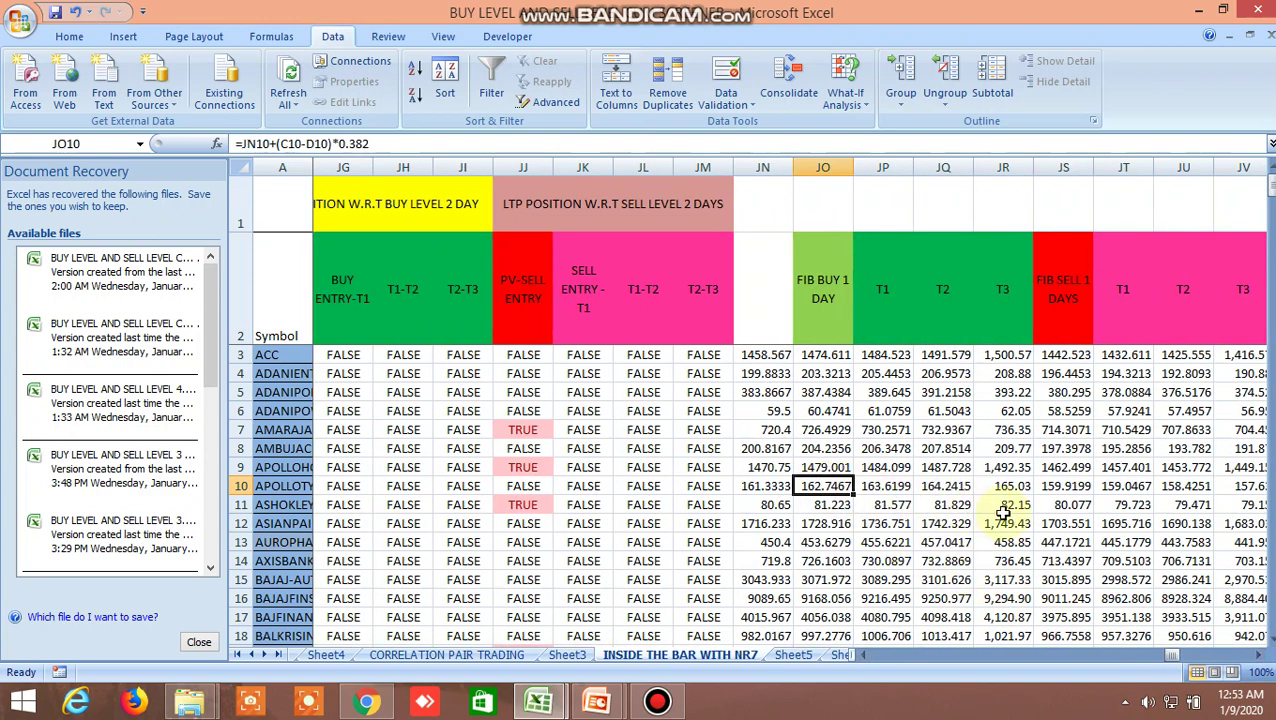
left_click(1057, 486)
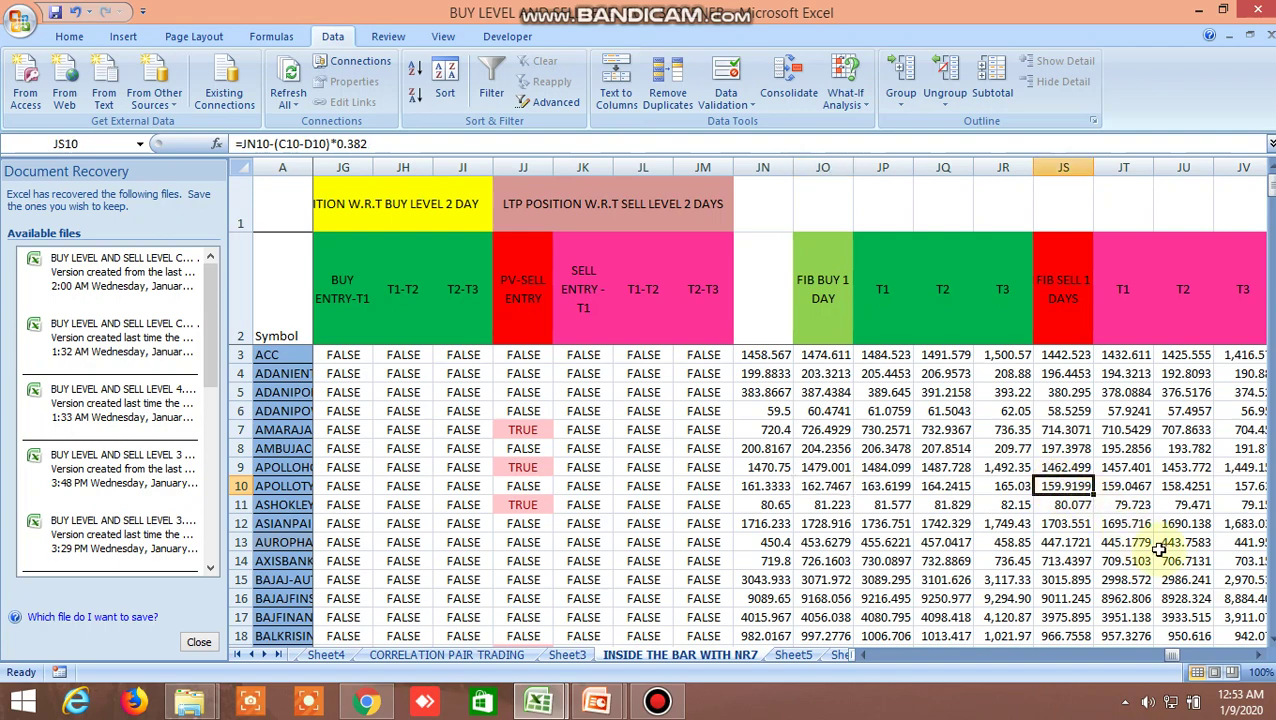
Examine the LTP position columns for the 1-day buy and sell levels
left_click(1258, 657)
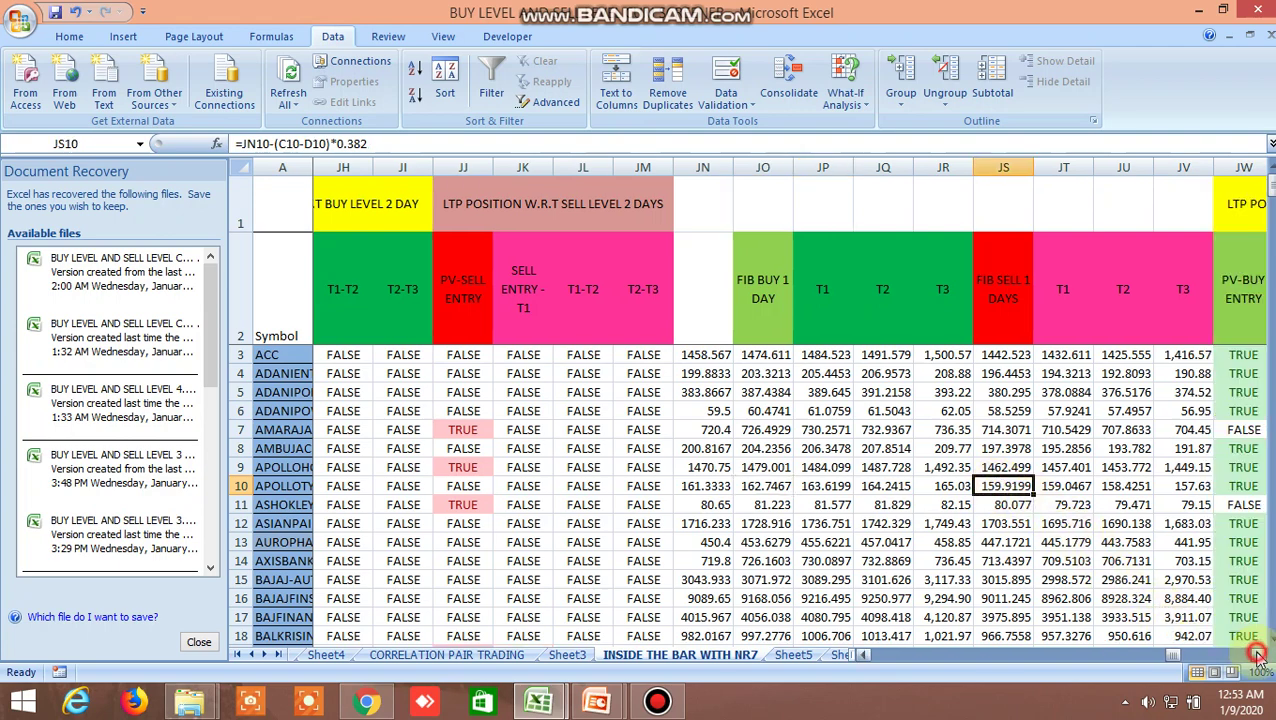
left_click(1258, 657)
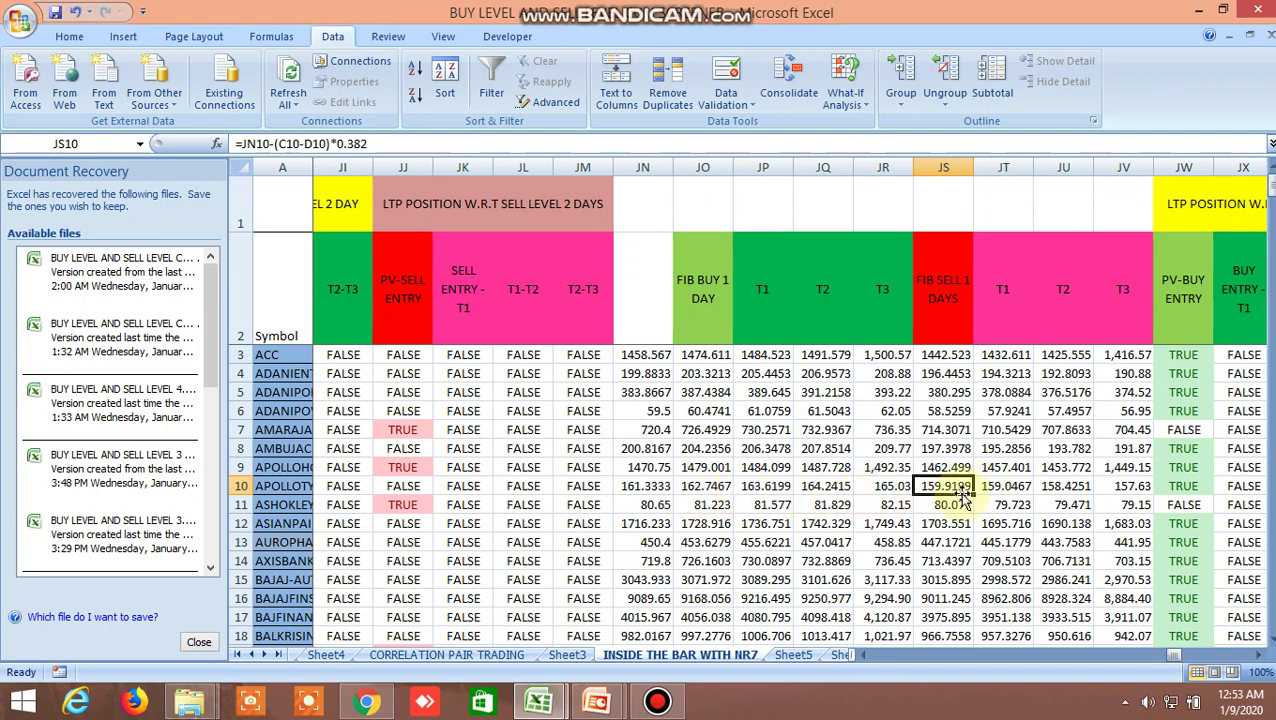
left_click(1260, 656)
left_click(1260, 656)
left_click(1260, 656)
left_click(1260, 656)
left_click(1260, 656)
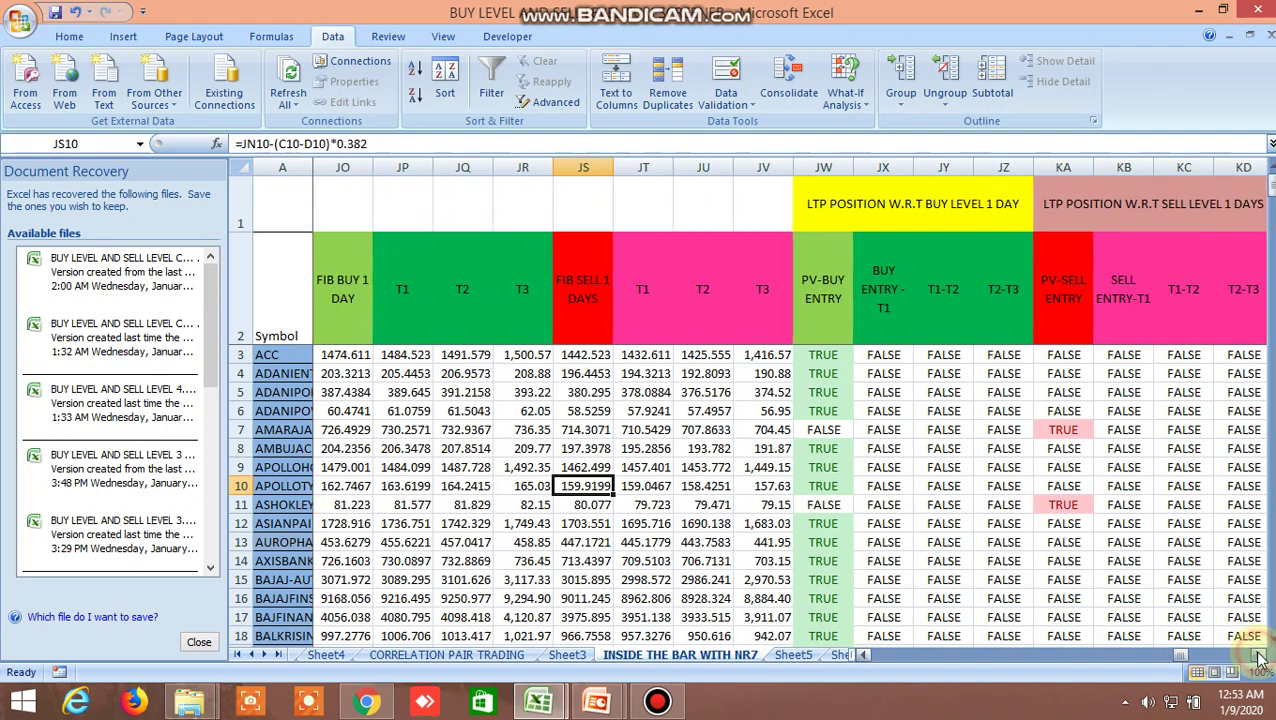
Inspect row 10's FIB BUY 15 DAY and FIB SELL 15 DAYS formulas and continue to the 30-day level columns
left_click(1260, 656)
left_click(1260, 656)
left_click(1260, 656)
left_click(1260, 656)
left_click(1260, 656)
left_click(1260, 656)
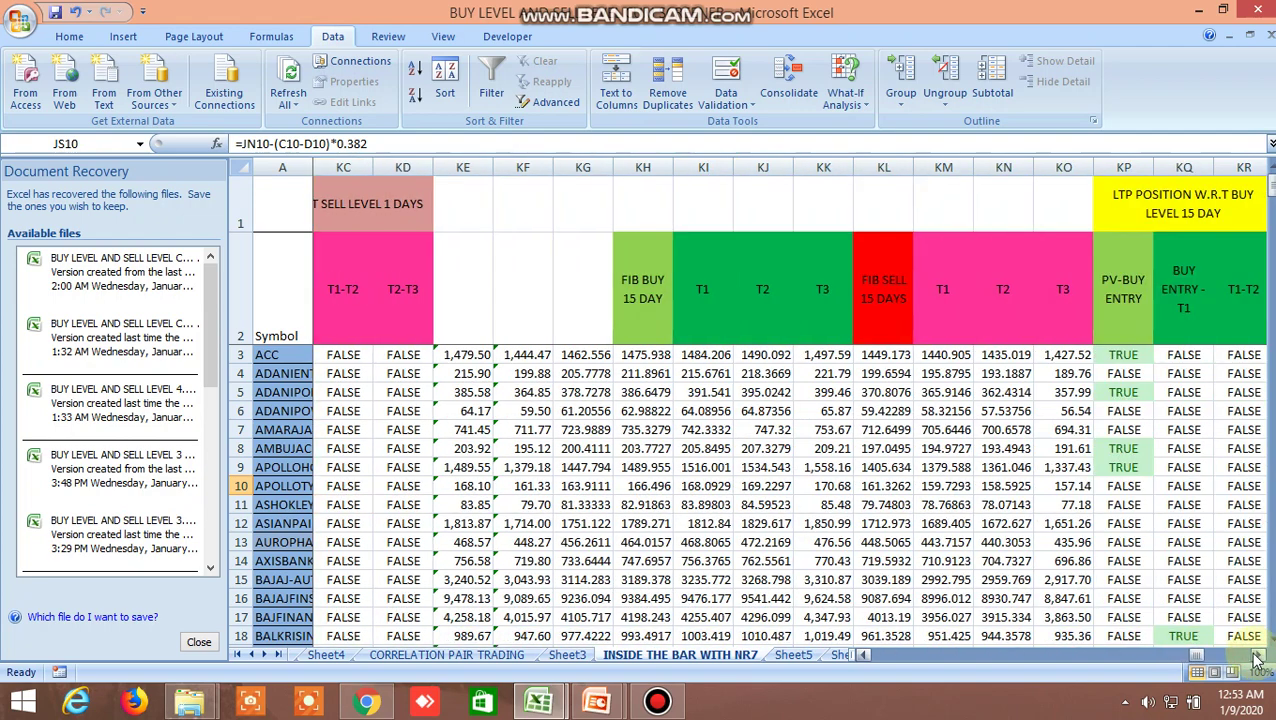
left_click(651, 487)
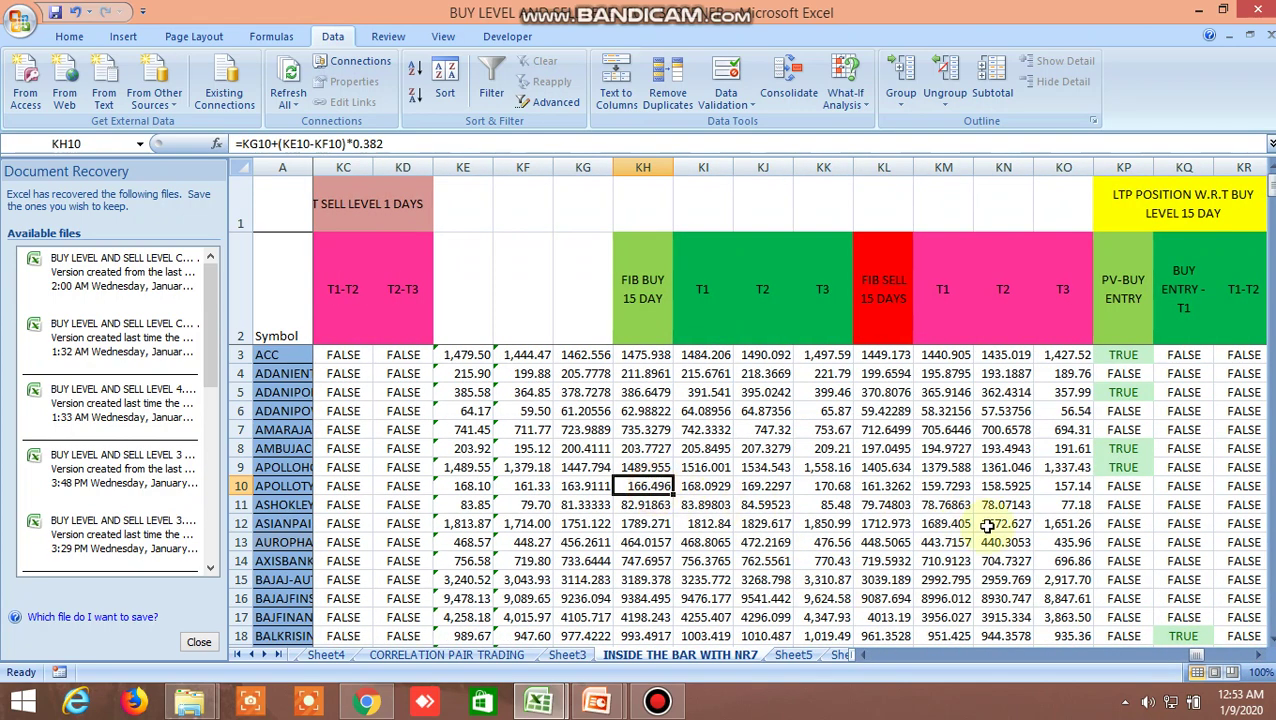
left_click(893, 489)
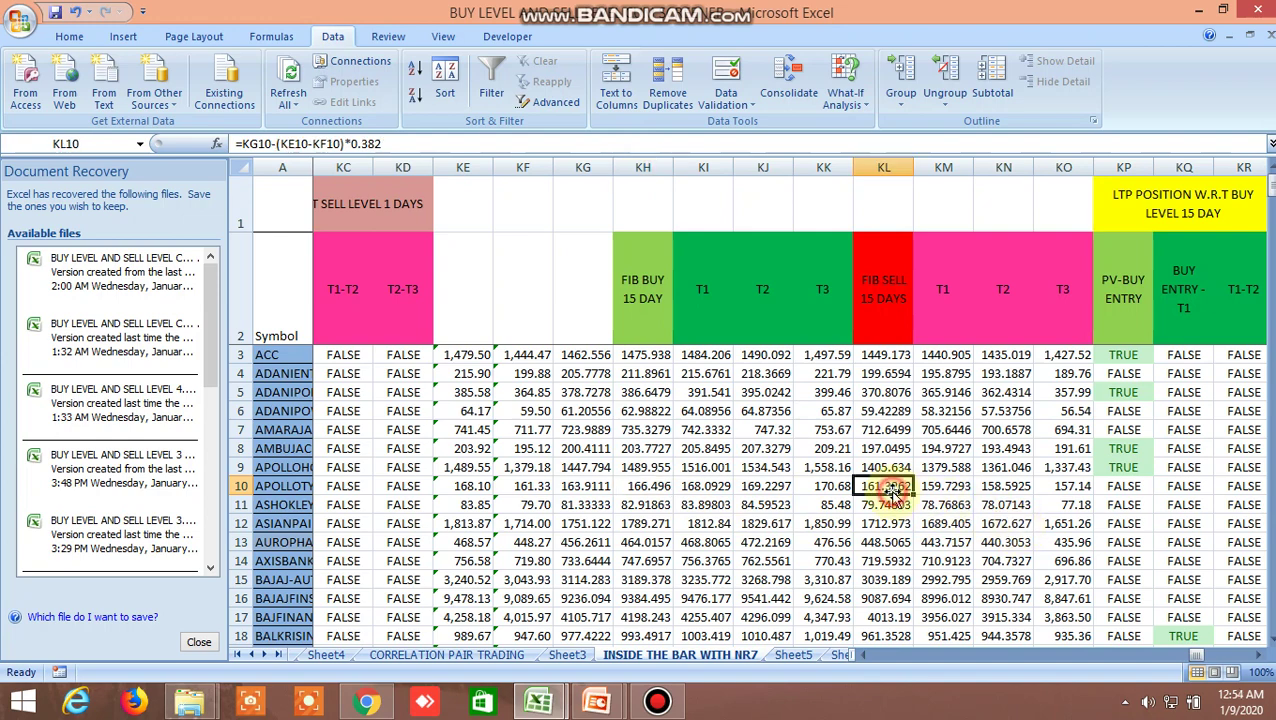
left_click_drag(1197, 651, 1217, 655)
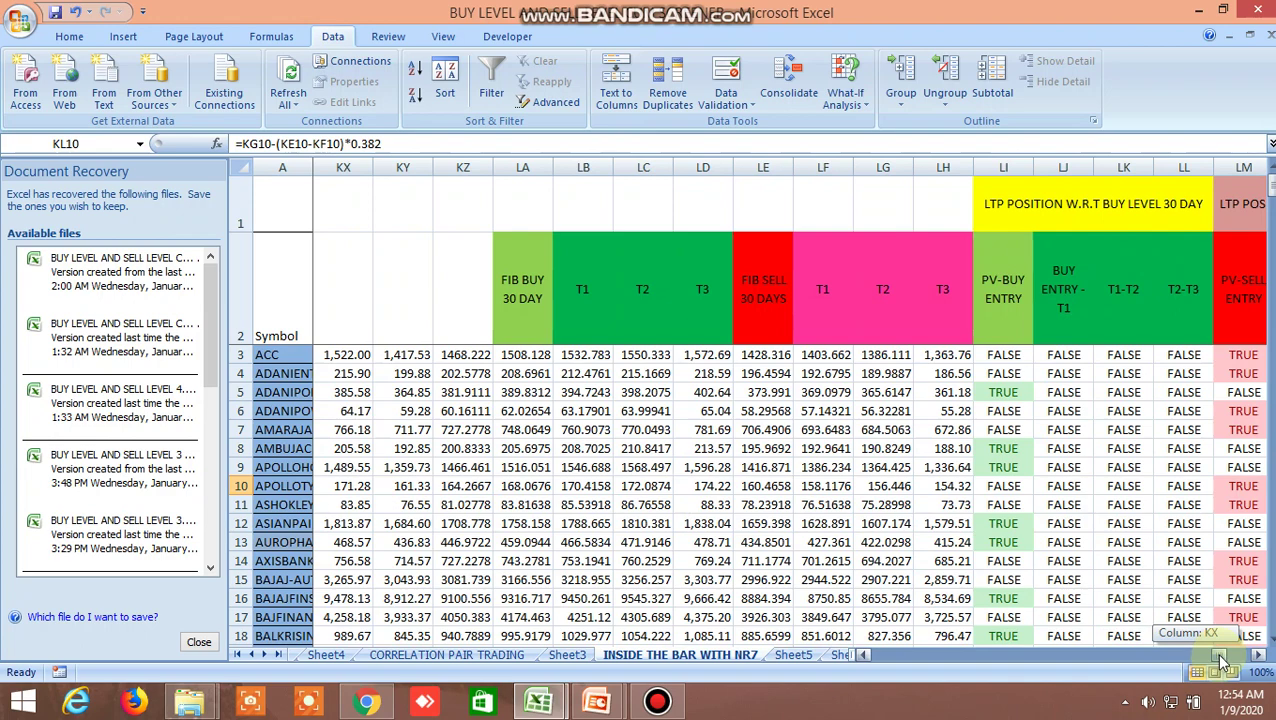
Return to the 7-day buy level position columns and check the PV-BUY ENTRY formulas for DLF, GAIL and HCLTECH
left_click_drag(1219, 657, 1086, 654)
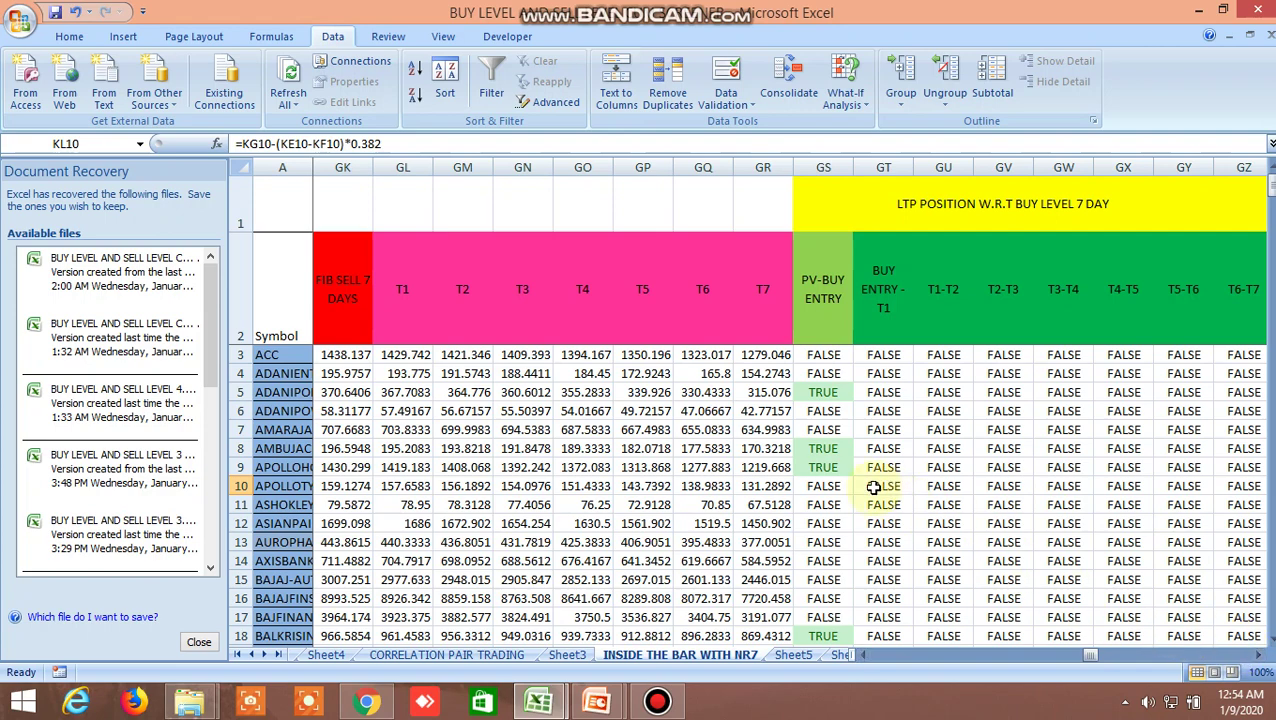
scroll(866, 485, "down", 4)
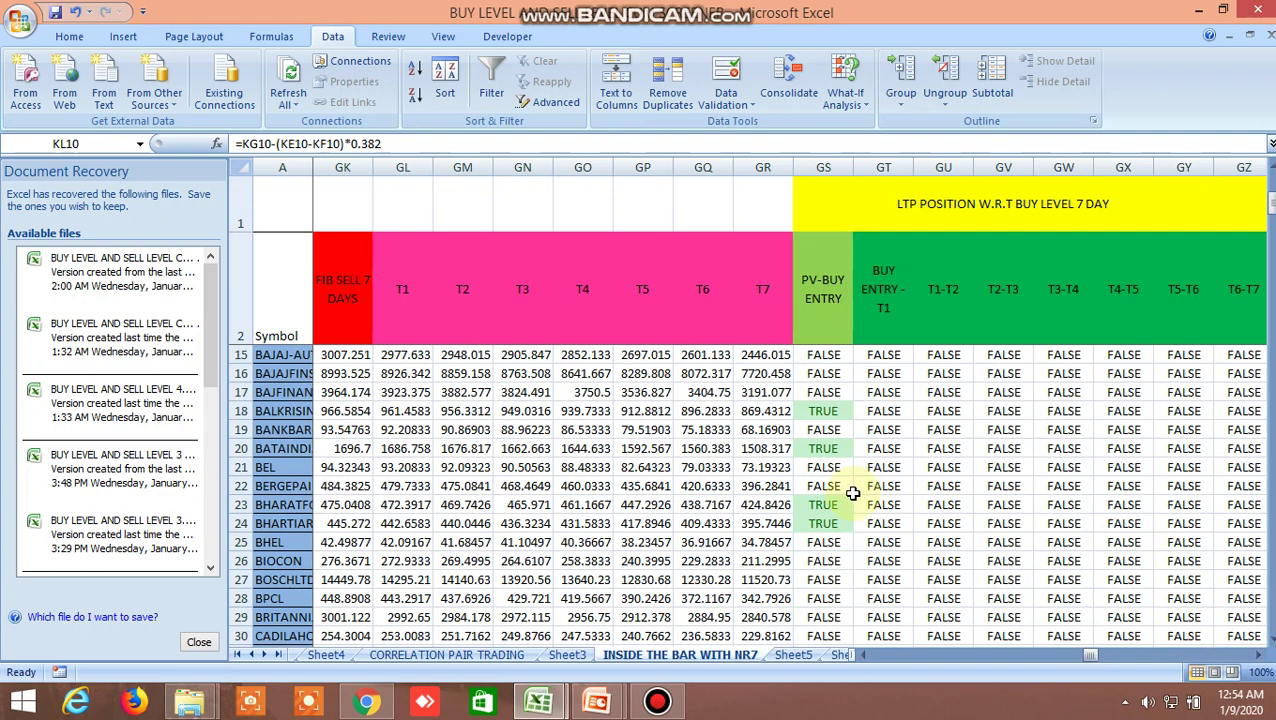
scroll(852, 493, "down", 1)
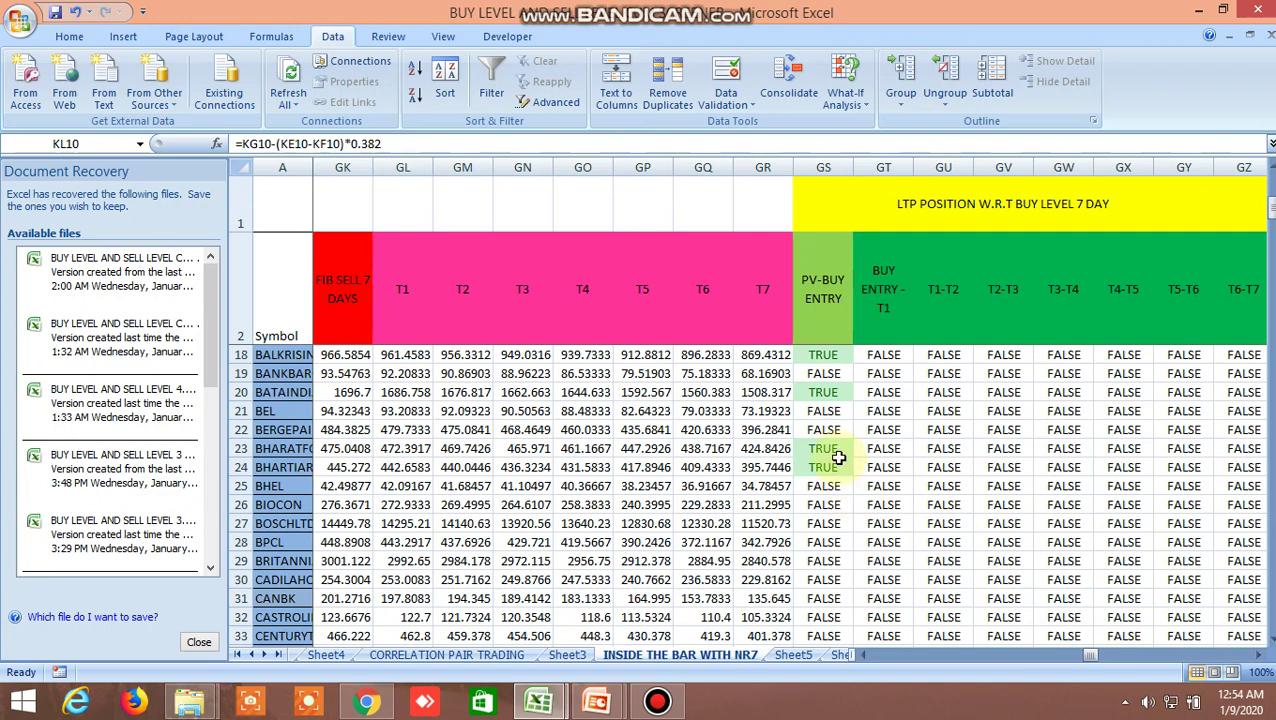
scroll(833, 482, "down", 3)
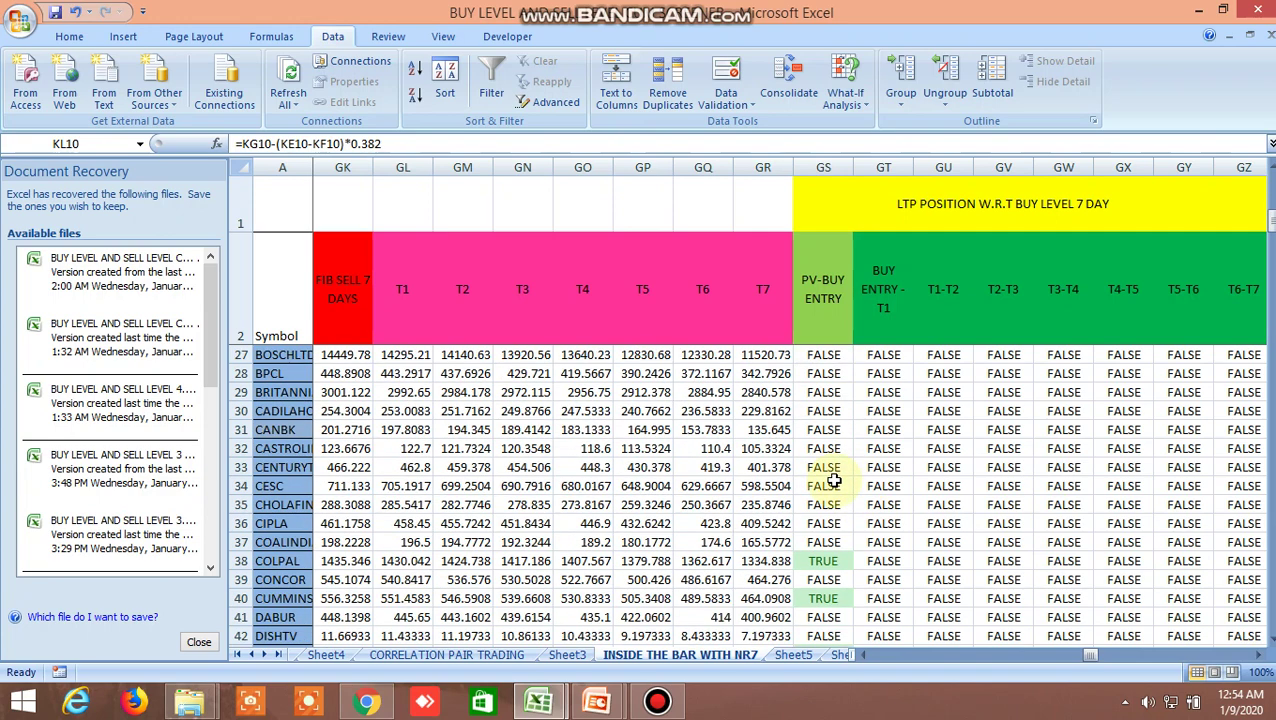
scroll(833, 482, "down", 3)
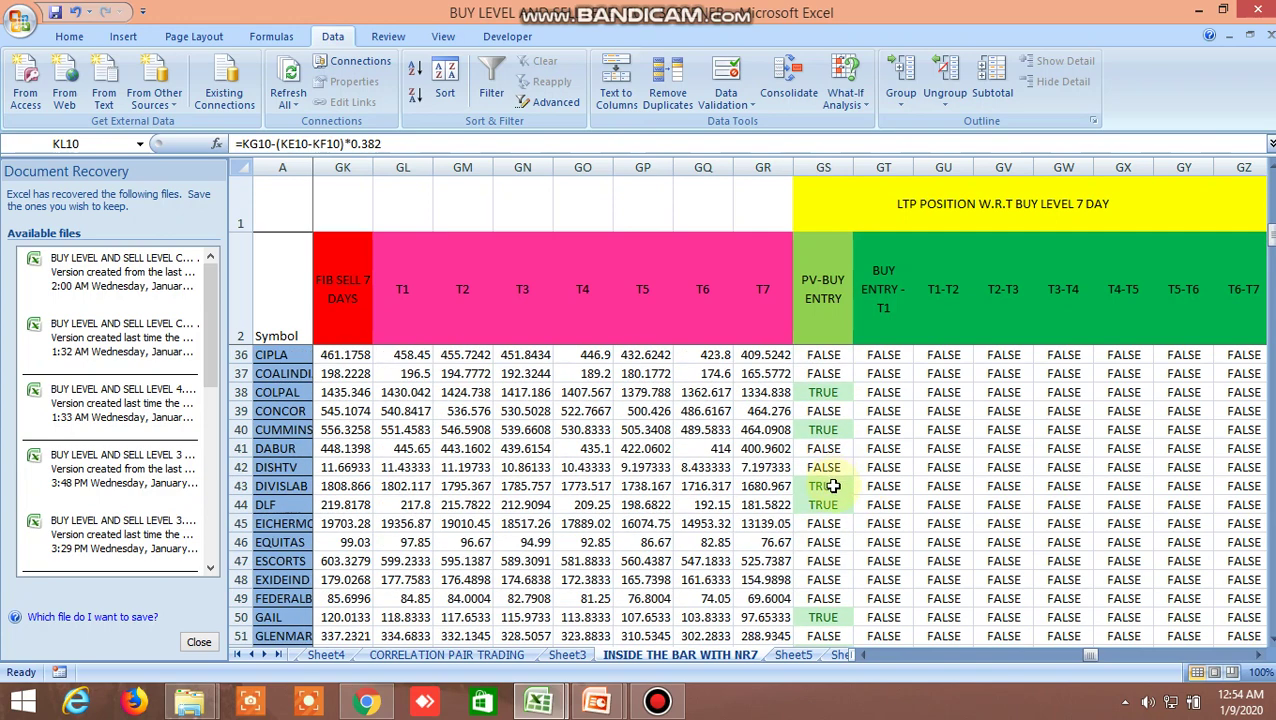
left_click(830, 505)
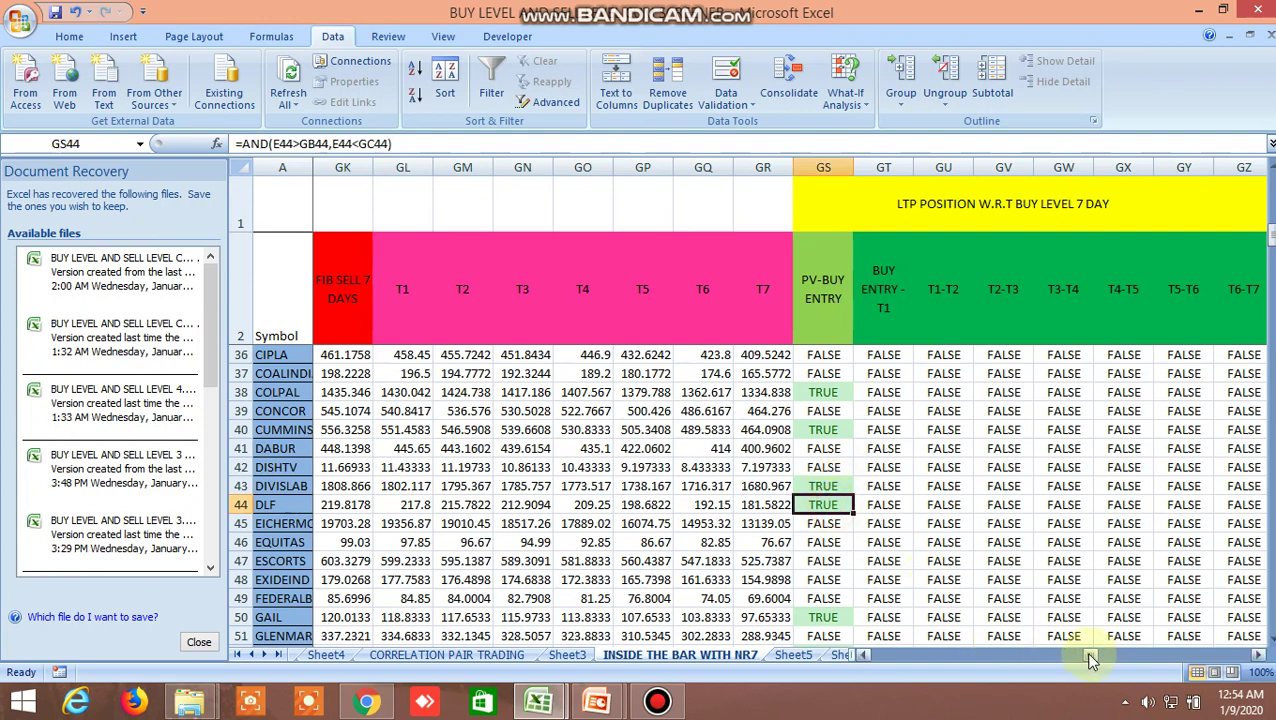
scroll(852, 560, "down", 1)
left_click(835, 560)
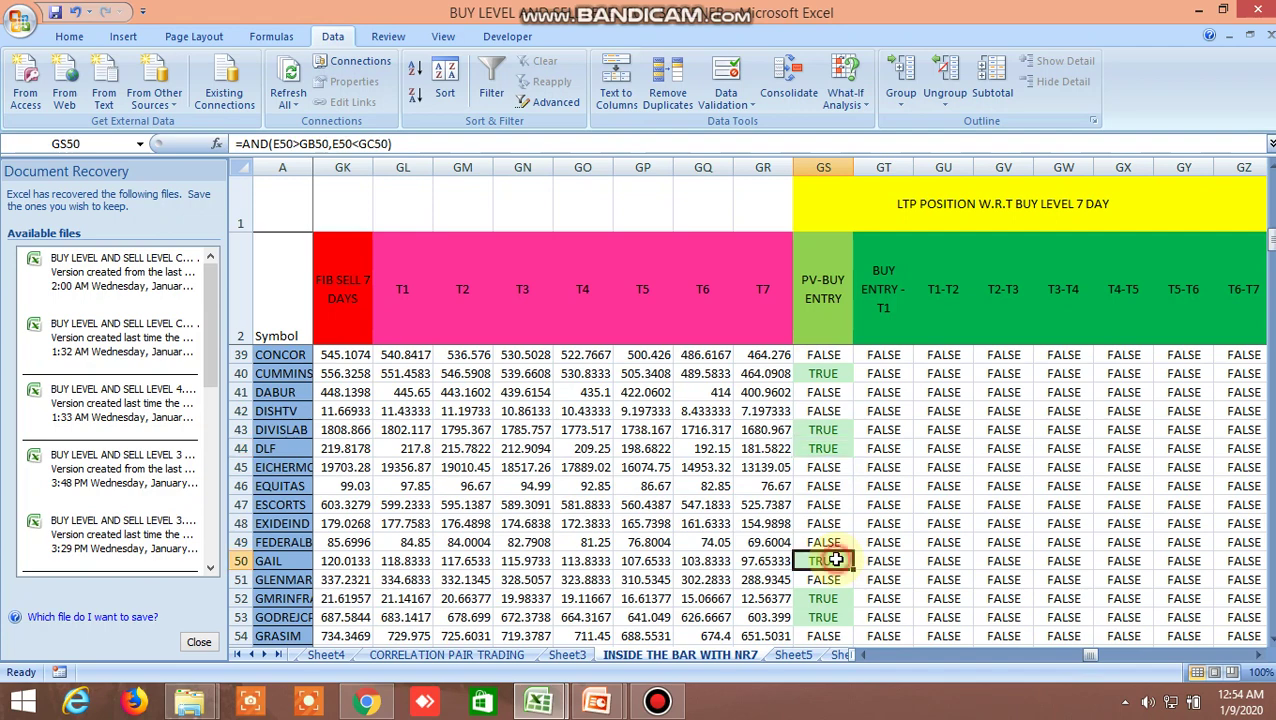
scroll(838, 563, "down", 2)
left_click(833, 560)
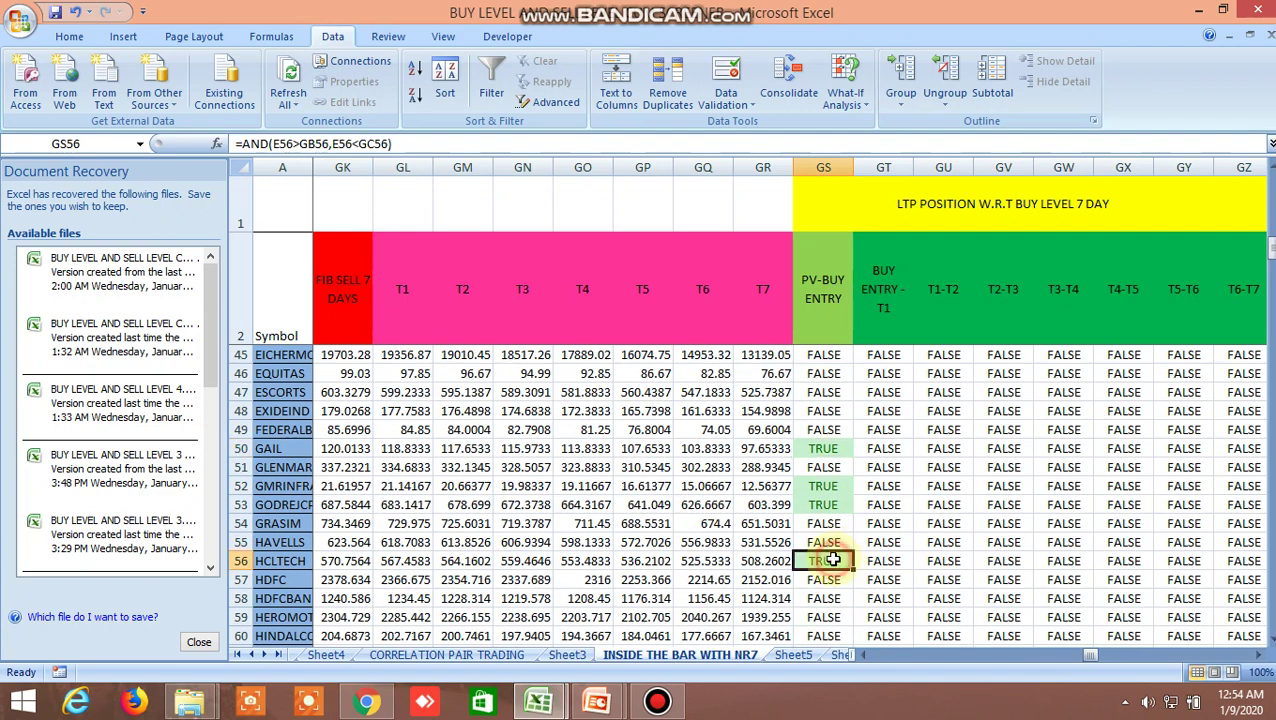
Inspect HCLTECH's FIB BUY 7 DAYS level formula alongside its T1 to T7 targets
mouse_move(1093, 654)
left_mouse_down()
mouse_move(1059, 655)
mouse_move(1080, 658)
left_mouse_up()
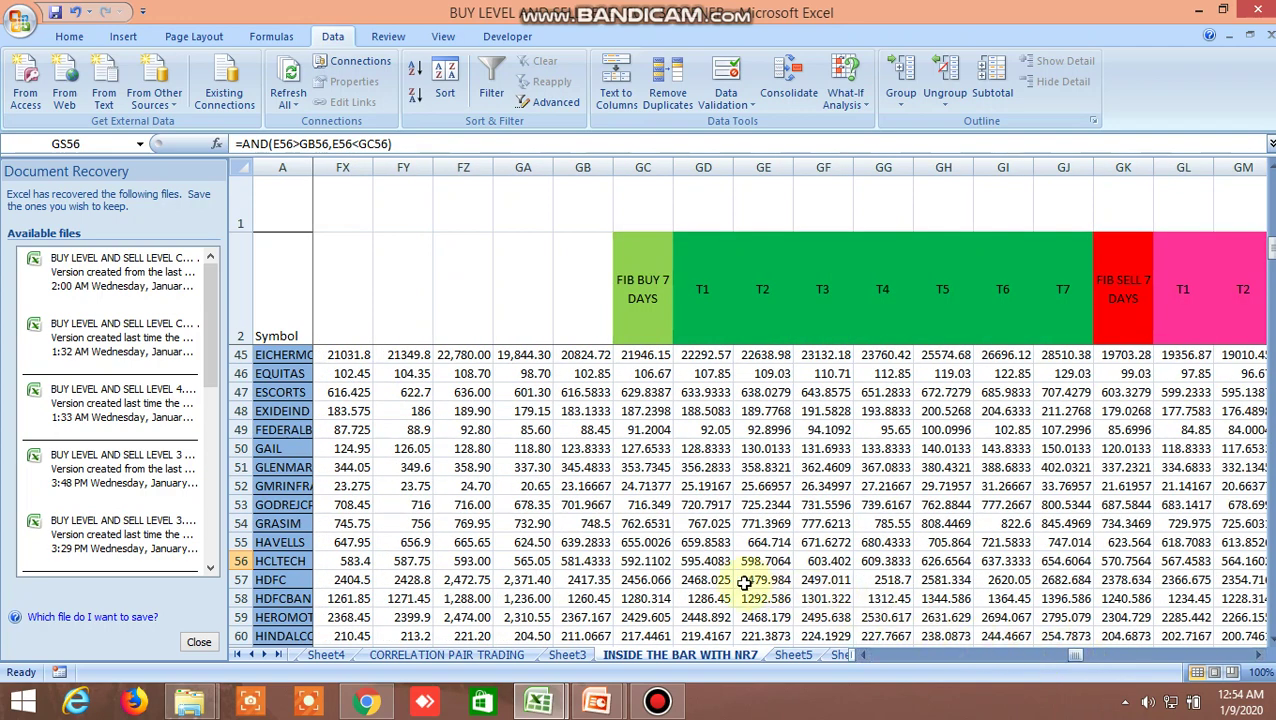
left_click(646, 562)
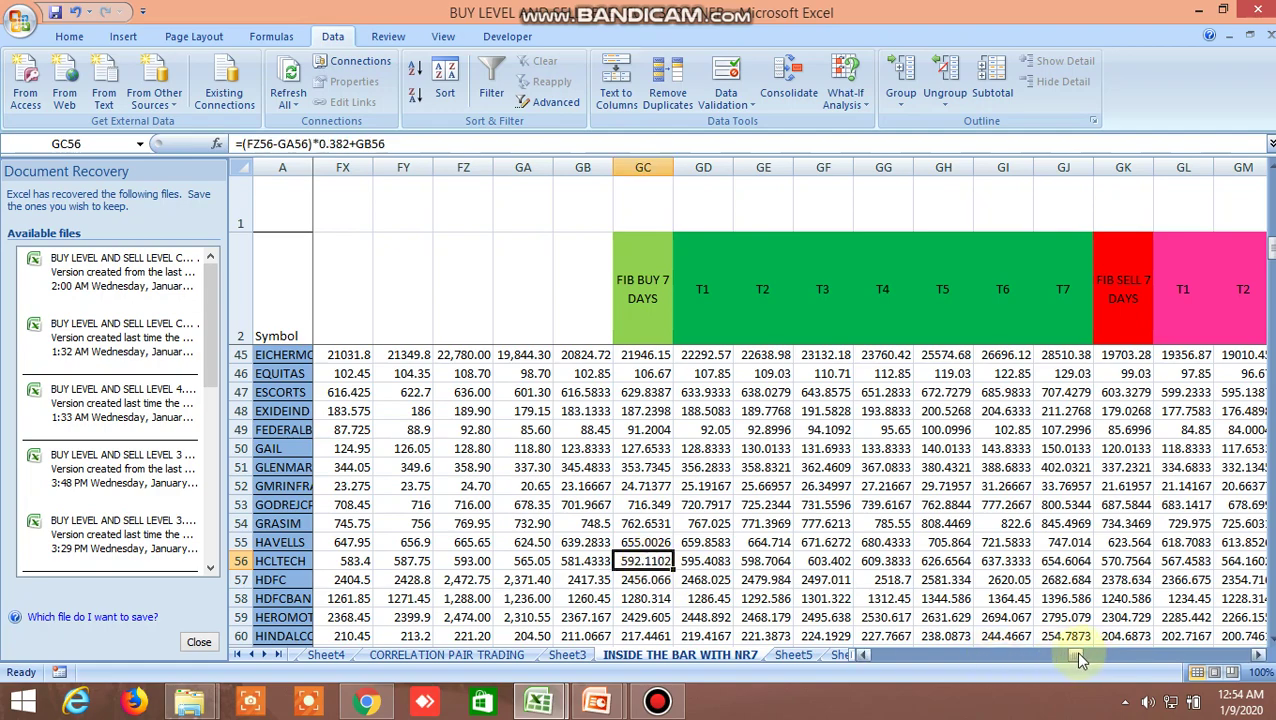
mouse_move(1077, 657)
left_mouse_down()
mouse_move(908, 661)
mouse_move(1076, 665)
left_mouse_up()
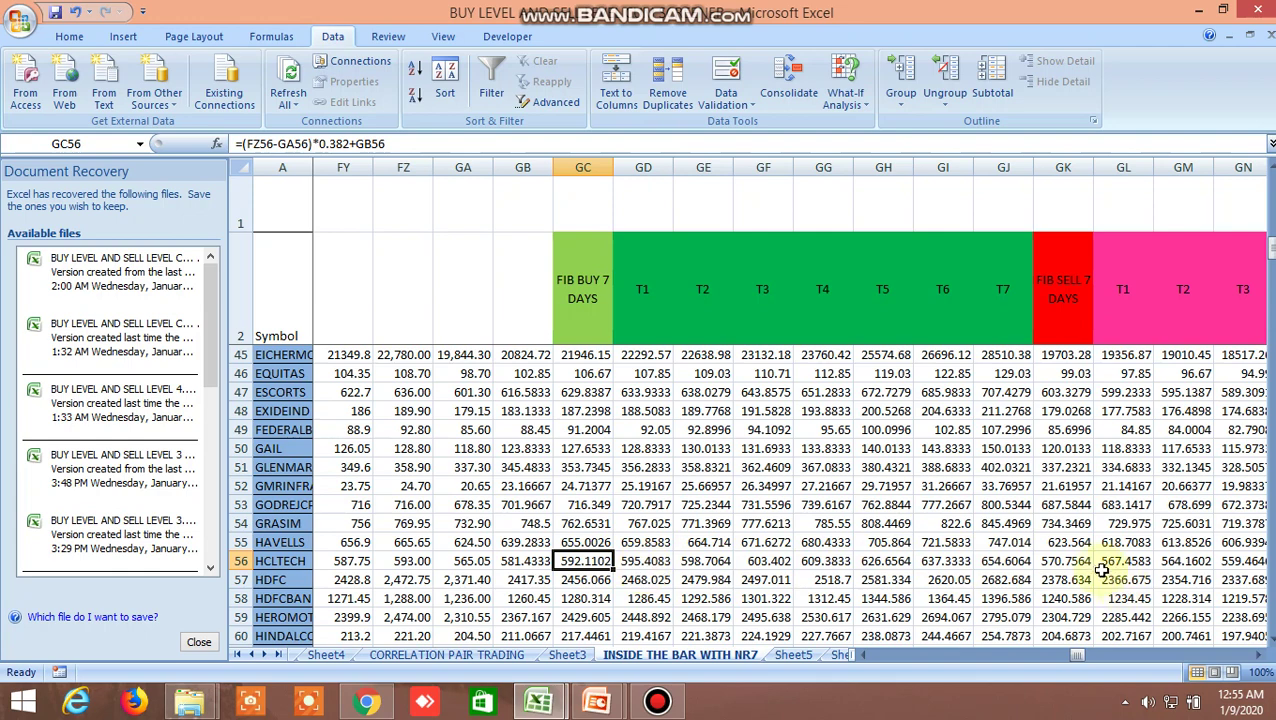
Inspect HCLTECH's FIB SELL 7 DAYS formula and its FIB BUY 5 DAYS and FIB SELL 5 DAYS formulas
left_click(1070, 561)
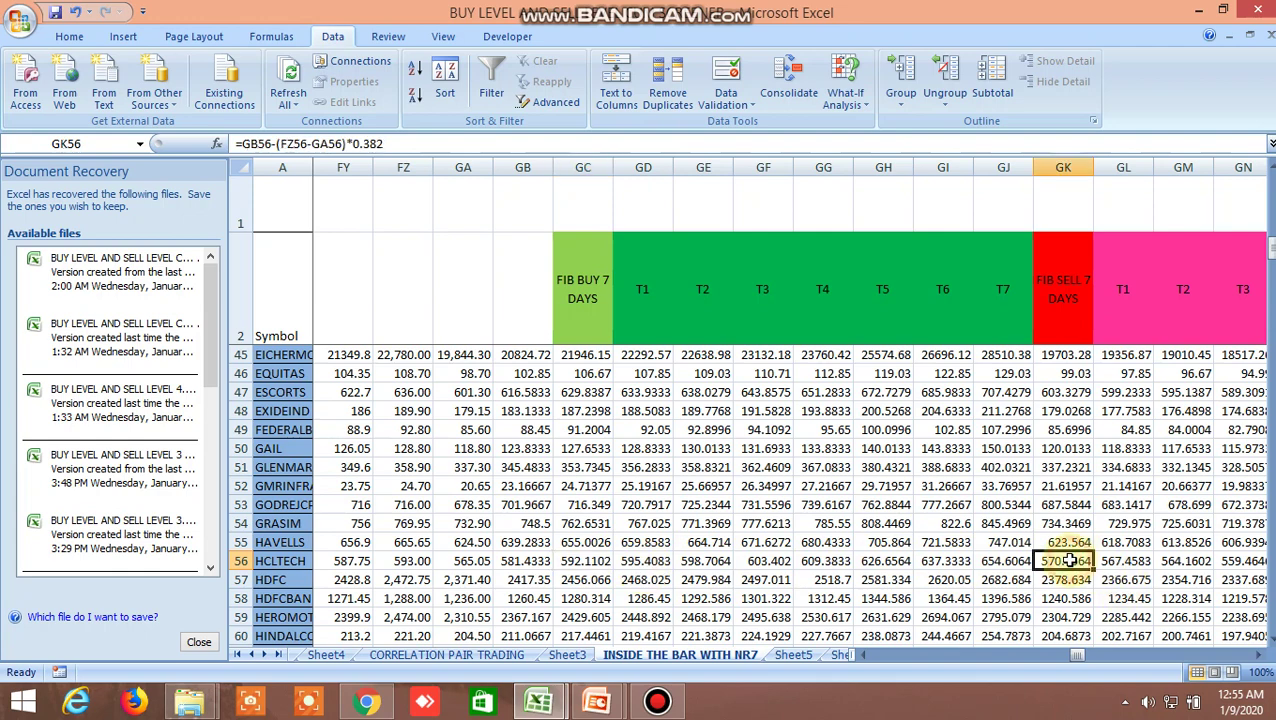
left_click(1263, 655)
left_click(1263, 655)
left_click(1263, 655)
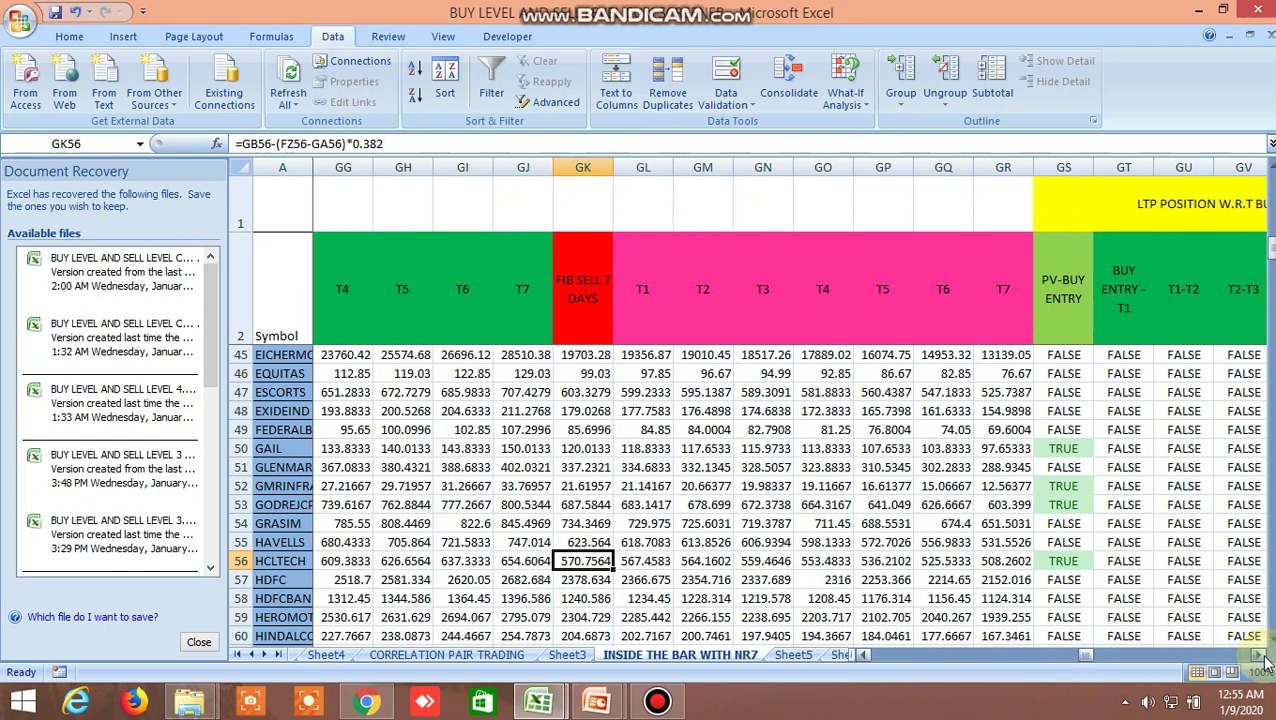
left_click_drag(1263, 655, 1263, 655)
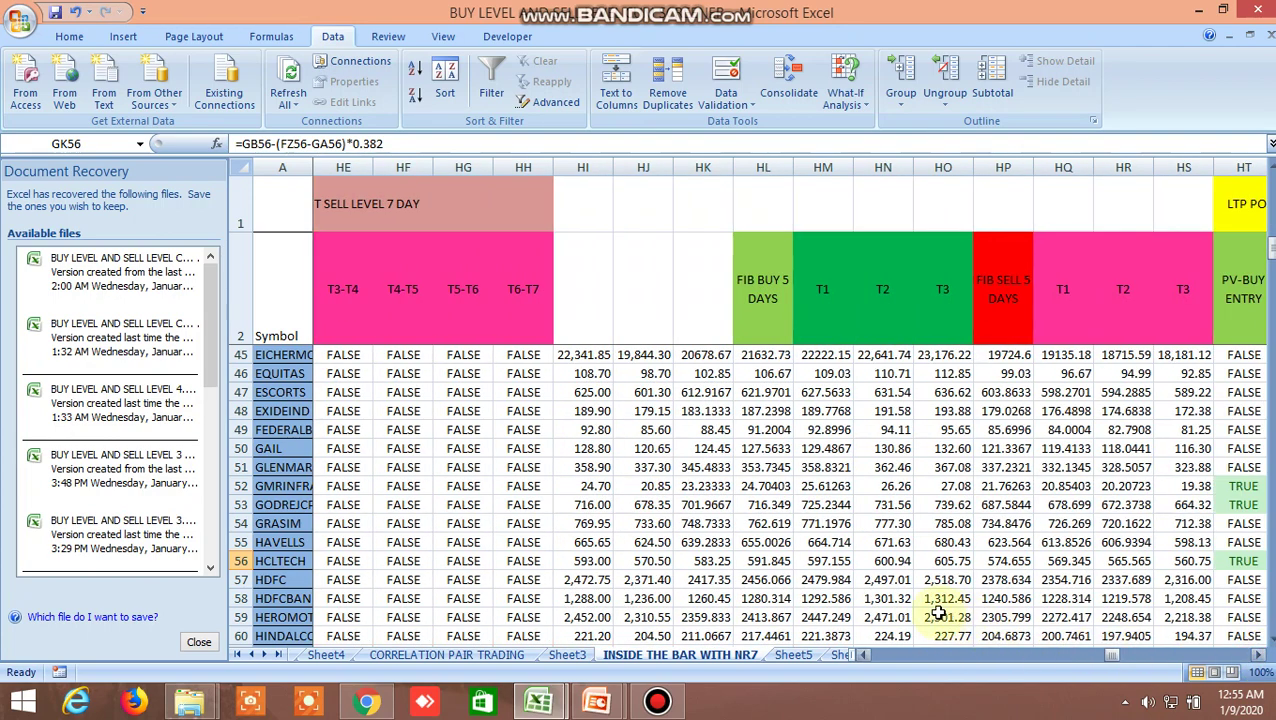
left_click(780, 563)
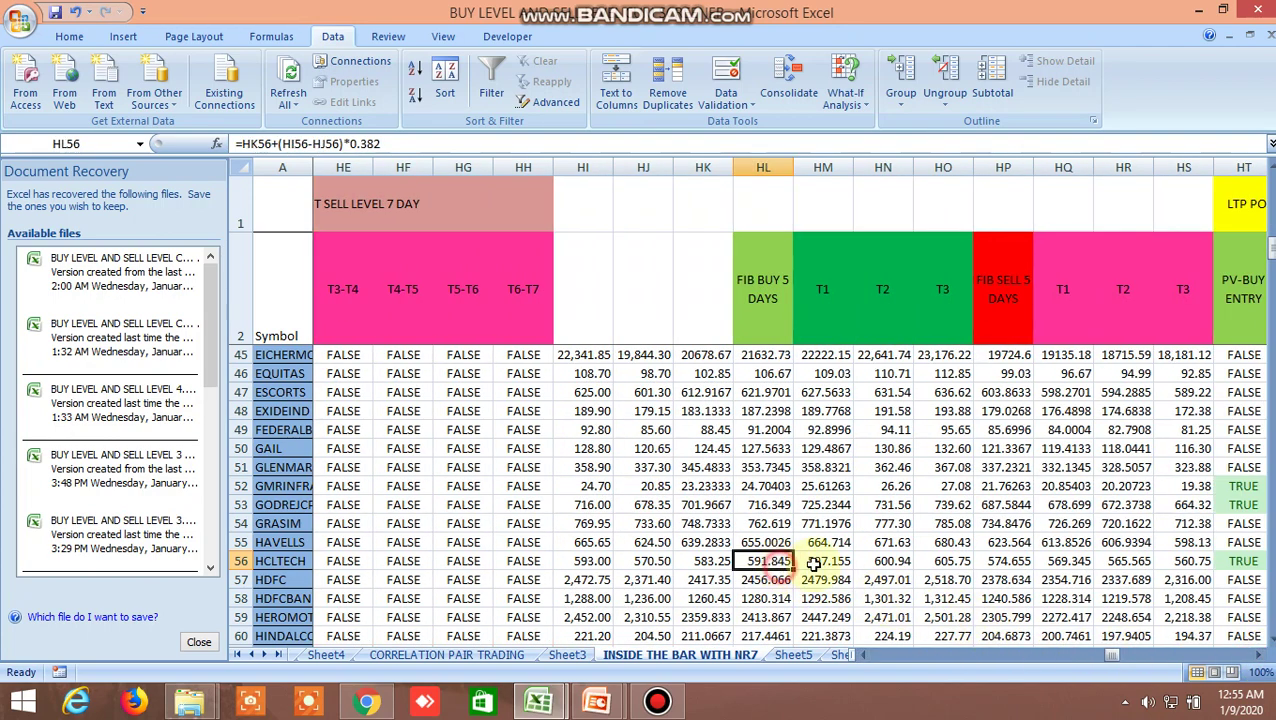
left_click(998, 561)
Check HCLTECH's FIB BUY and FIB SELL level formulas for the 3-day and 2-day periods
left_click_drag(1263, 655, 1262, 657)
left_click(727, 563)
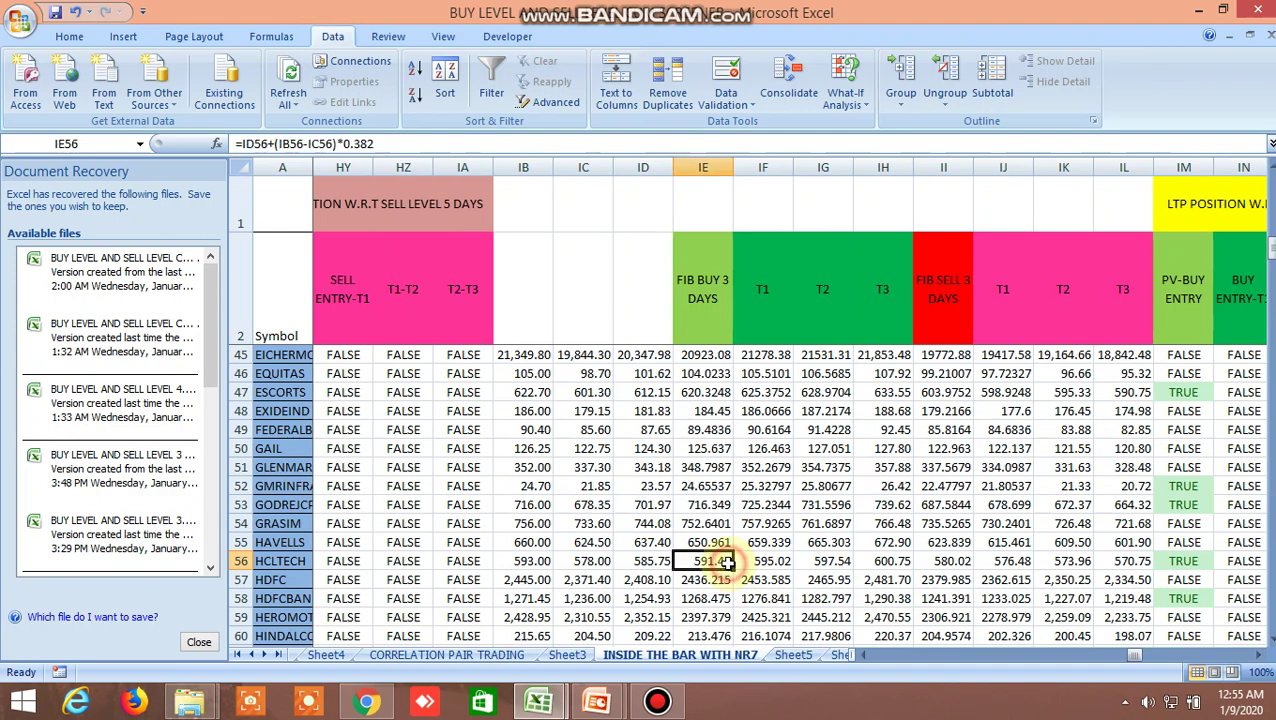
left_click(953, 563)
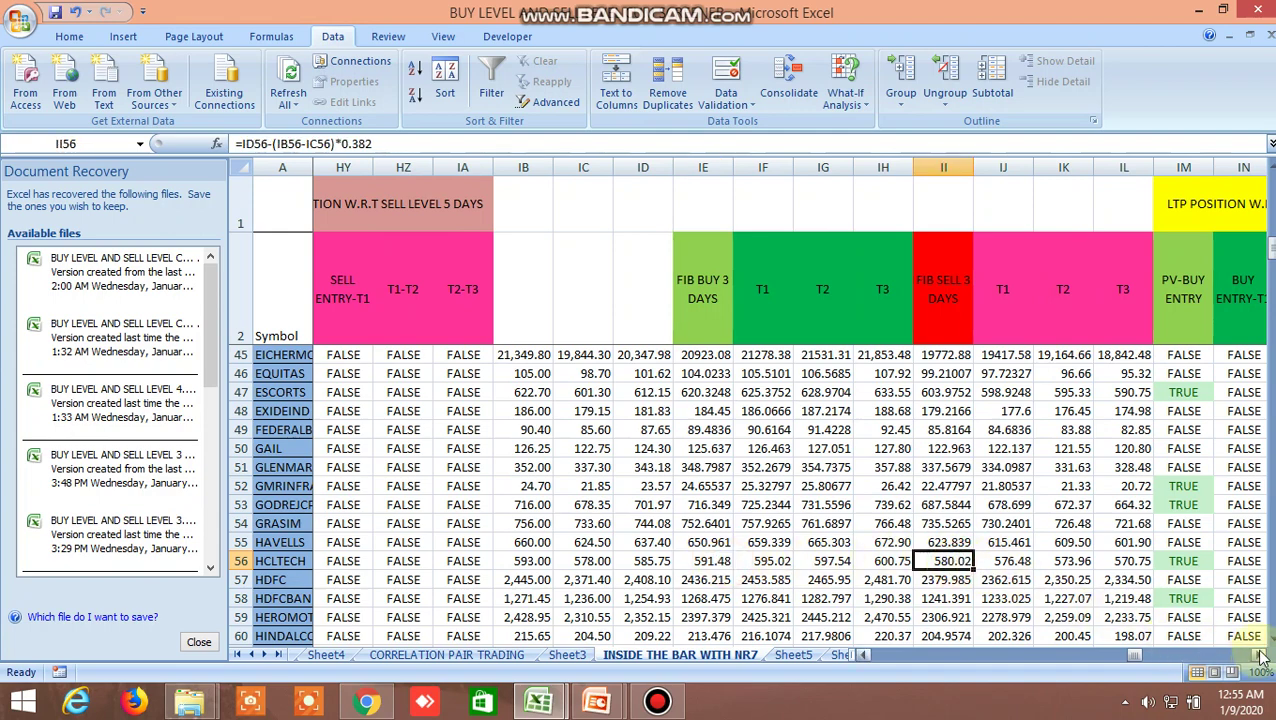
left_click(1262, 657)
left_click_drag(1262, 657, 1262, 657)
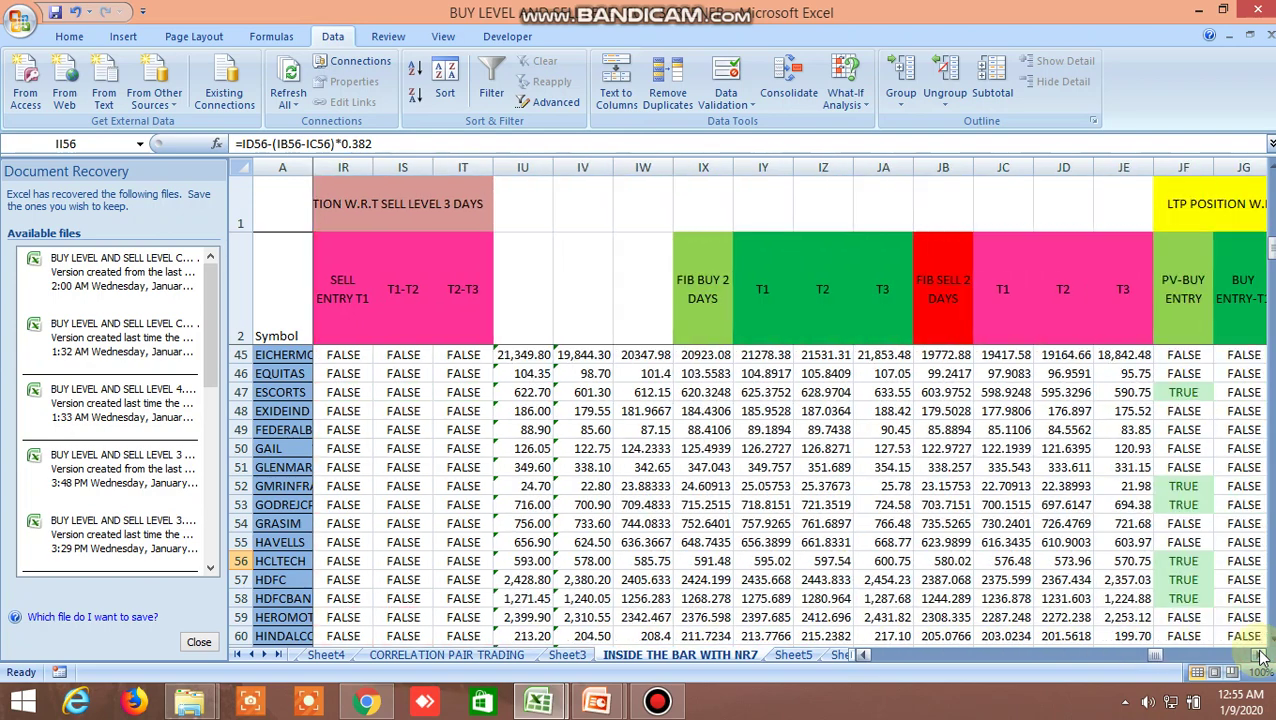
left_click(717, 566)
left_click(946, 563)
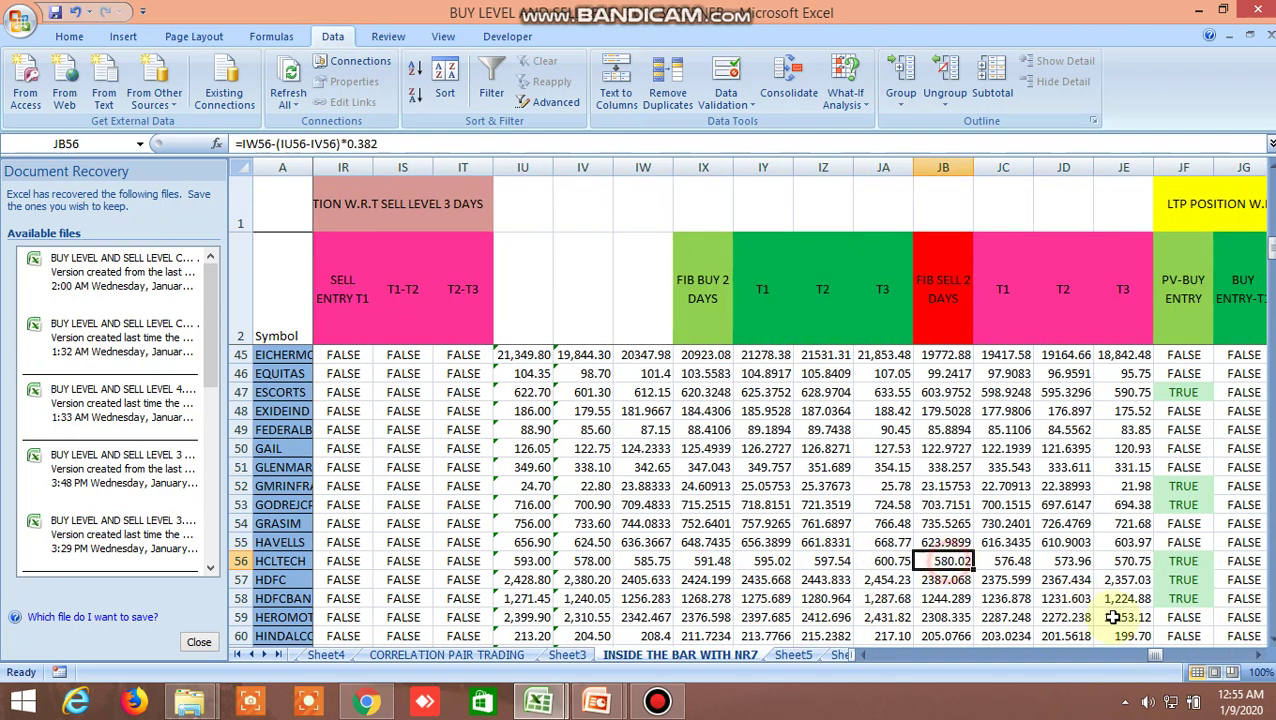
Inspect HCLTECH's FIB BUY 1 DAY and FIB SELL 1 DAYS formulas beside the 1-day LTP position columns
left_click_drag(1261, 655, 1261, 655)
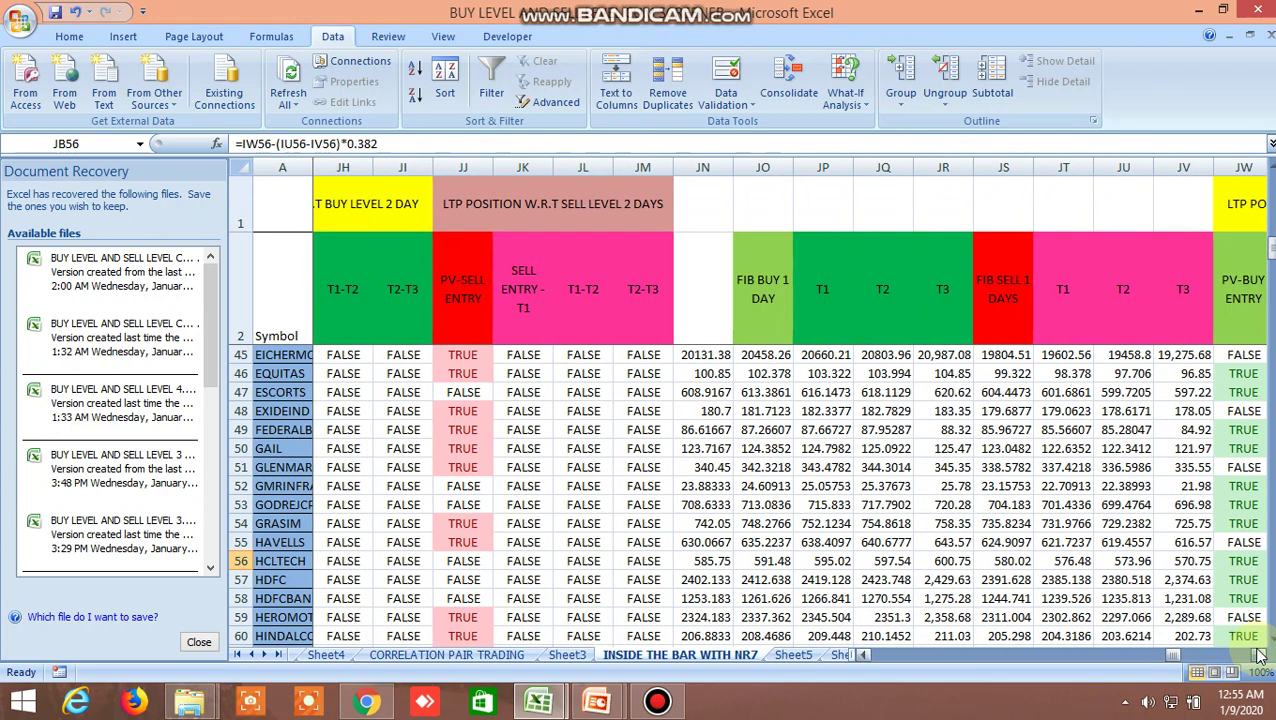
left_click(766, 561)
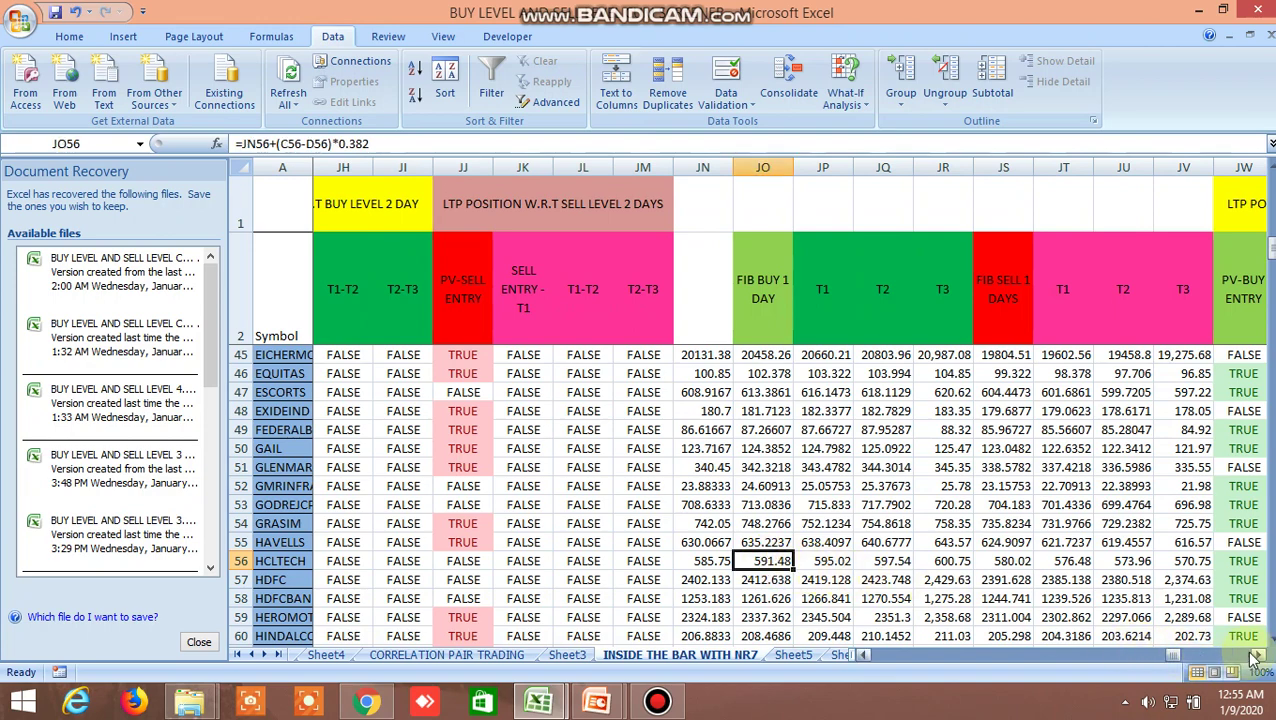
left_click_drag(1261, 656, 1263, 660)
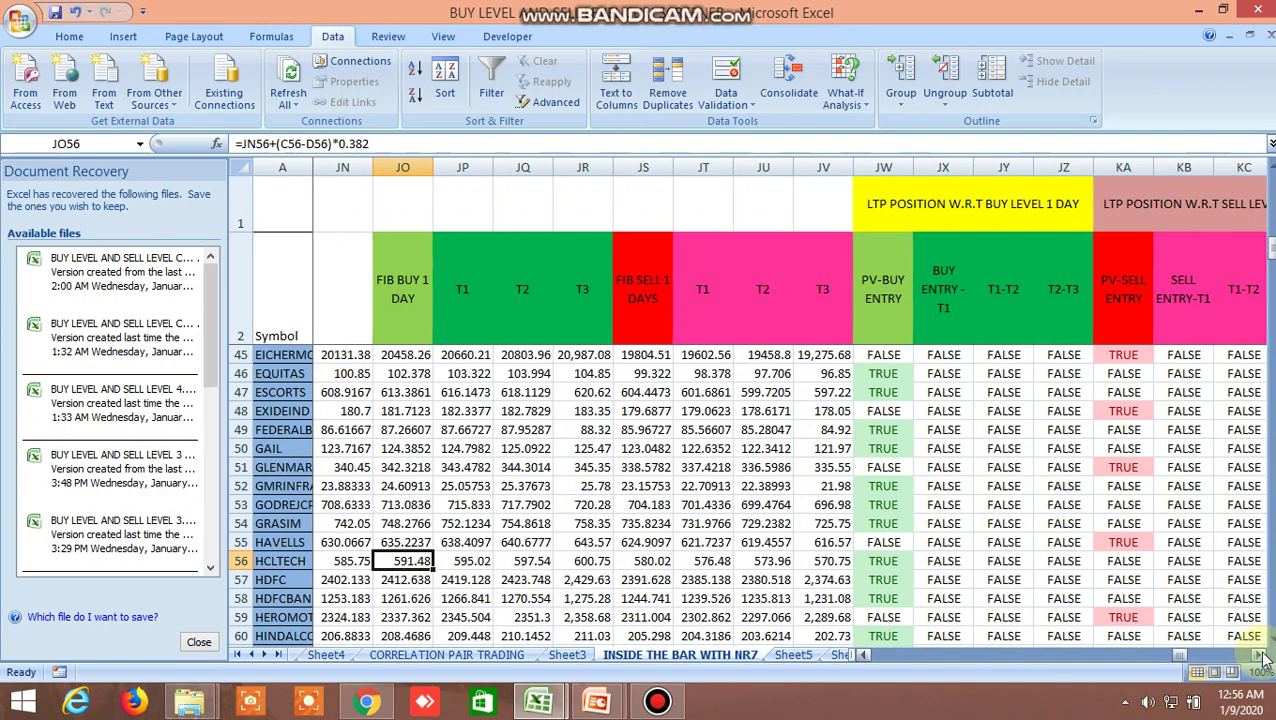
left_click(652, 562)
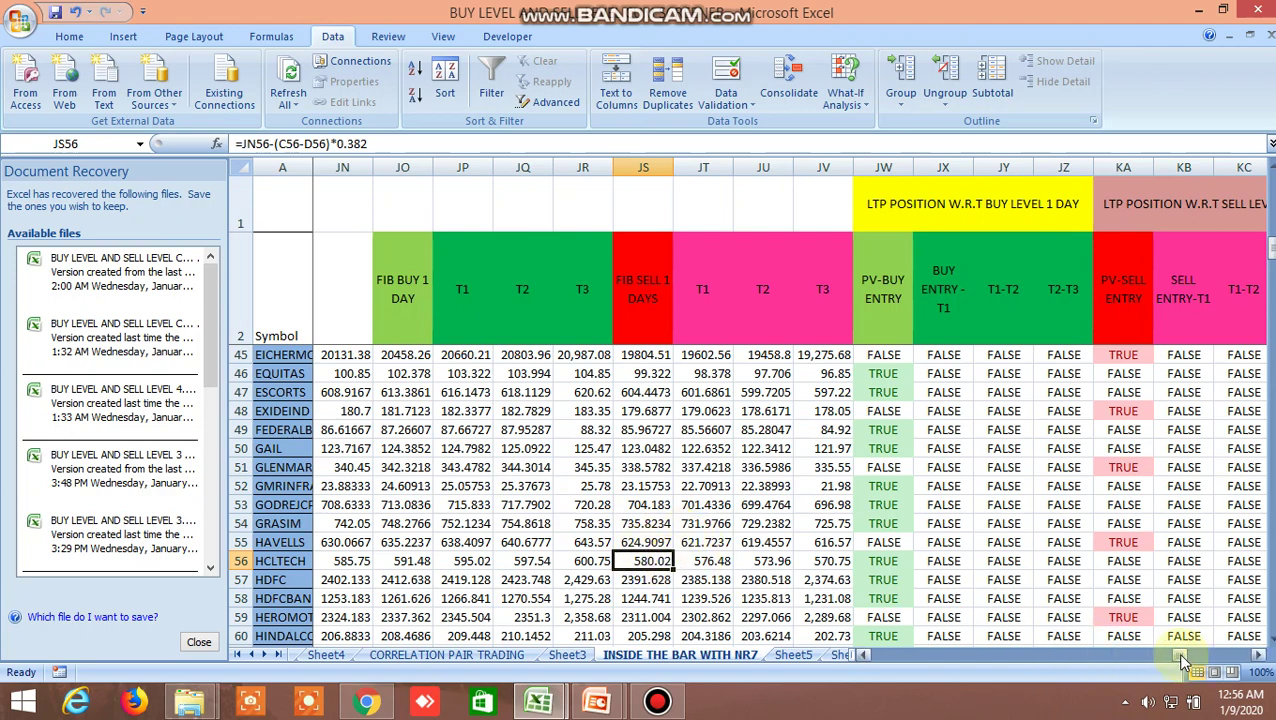
Examine HCLTECH's FIB BUY 1 YEAR and FIB SELL 1 YEAR formulas and return to the 15-day LTP position columns
left_click_drag(1182, 660, 1239, 656)
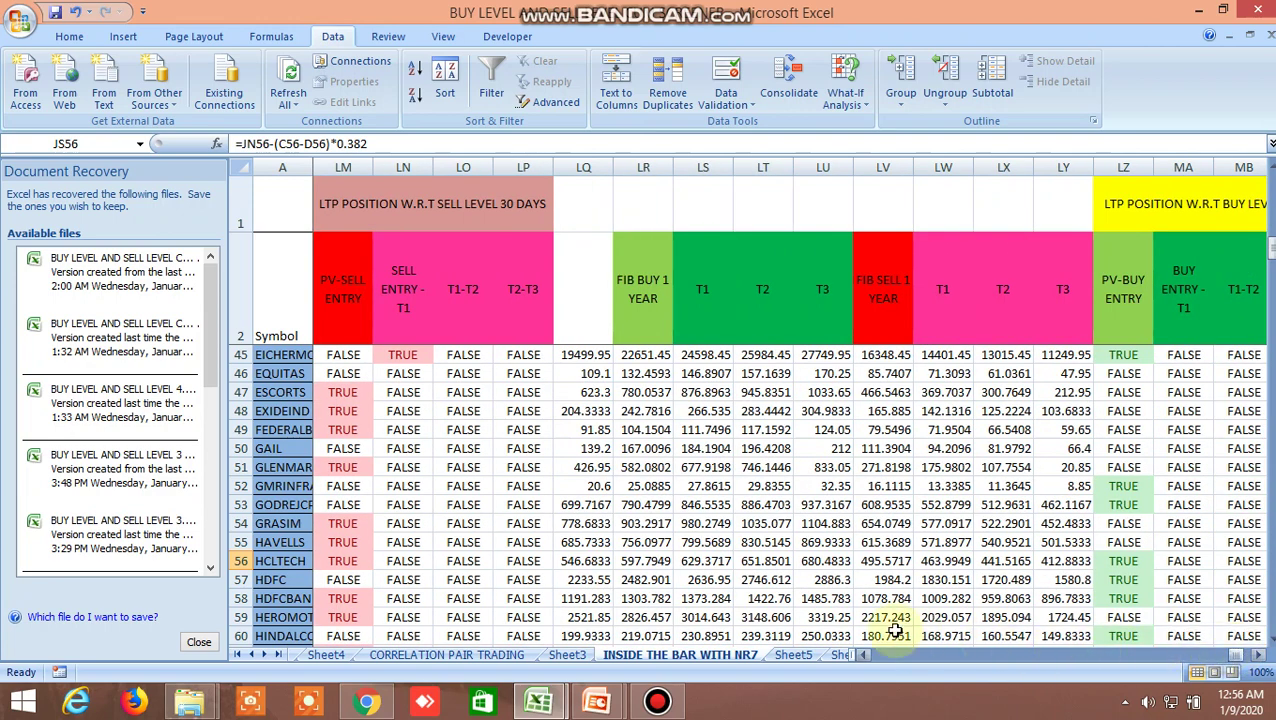
left_click(646, 561)
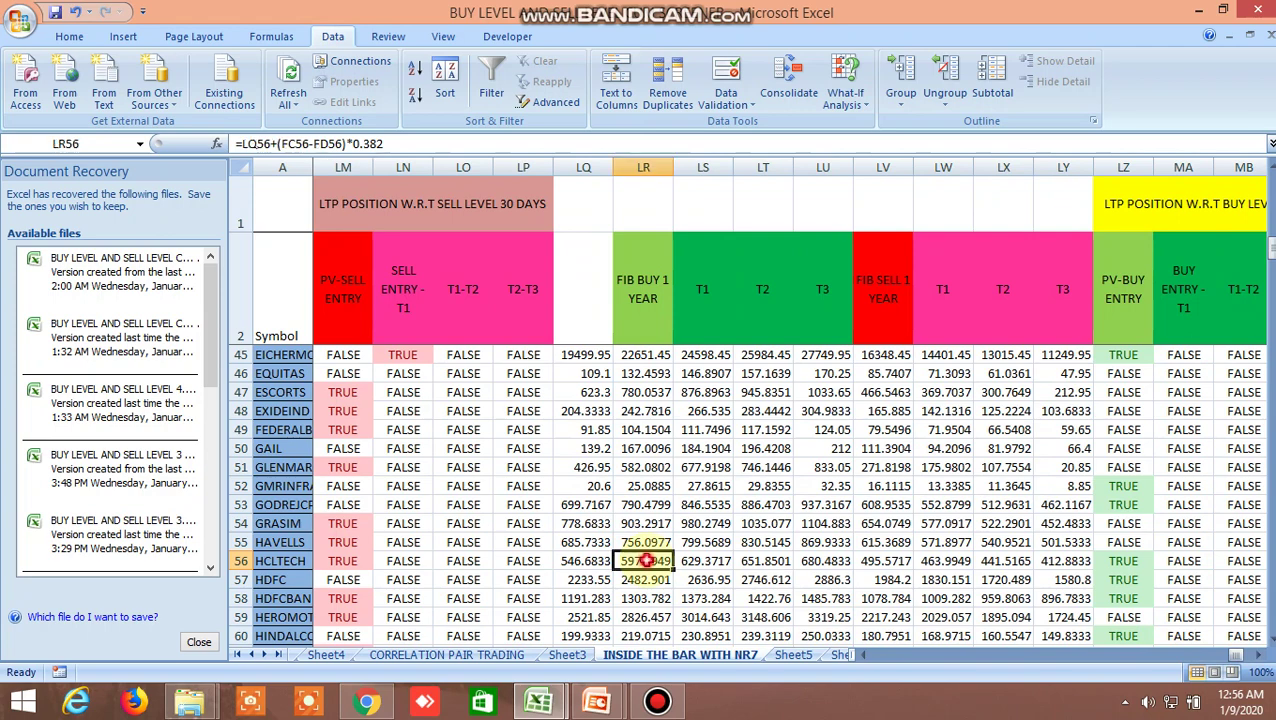
left_click(889, 561)
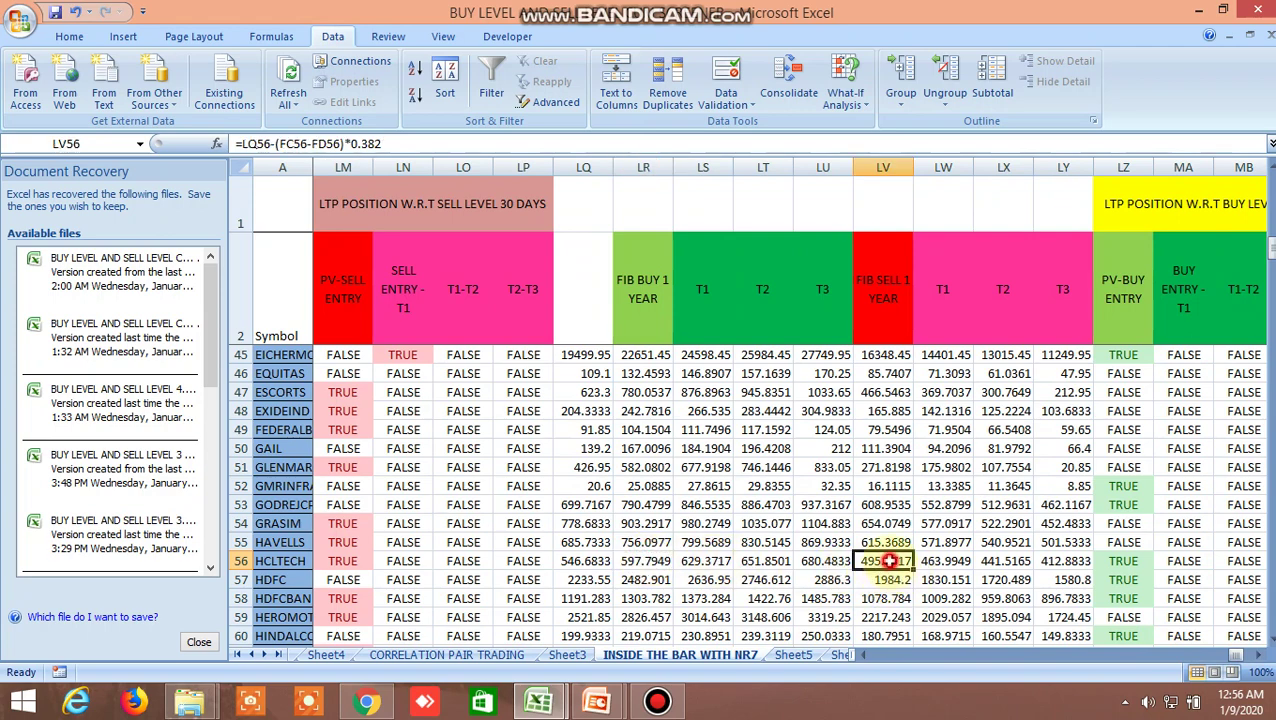
left_click(648, 563)
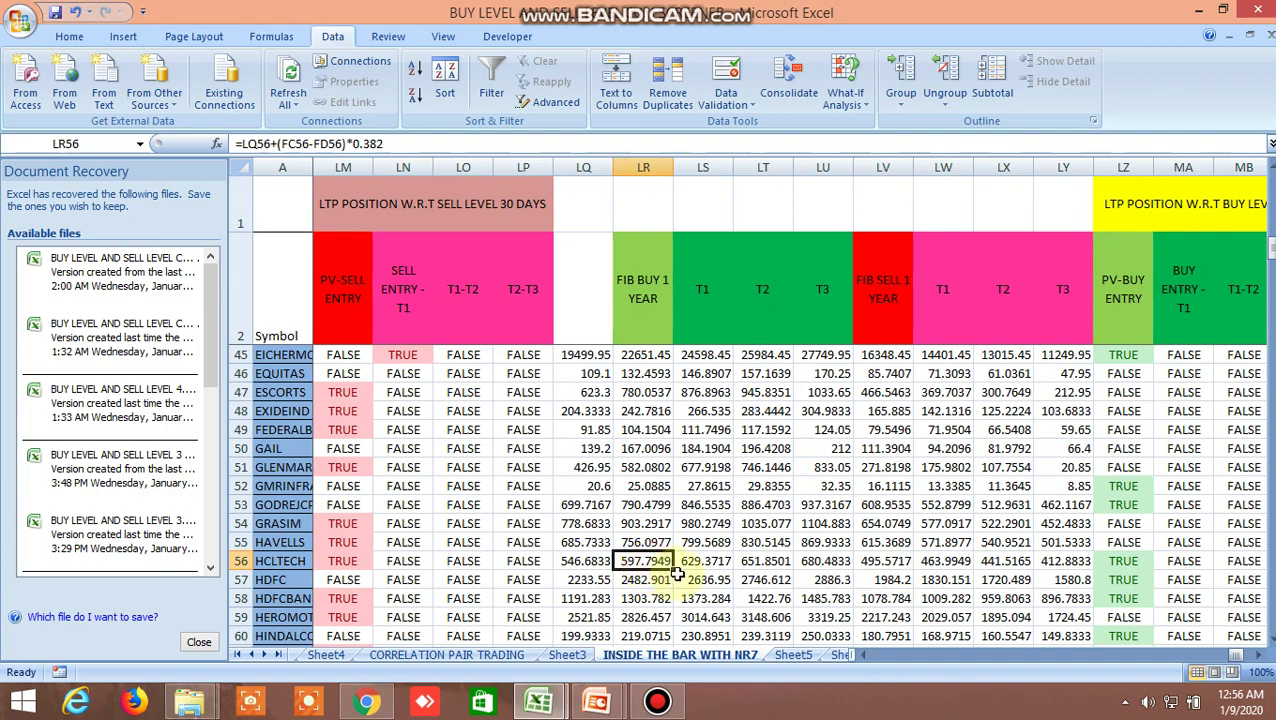
left_click(879, 562)
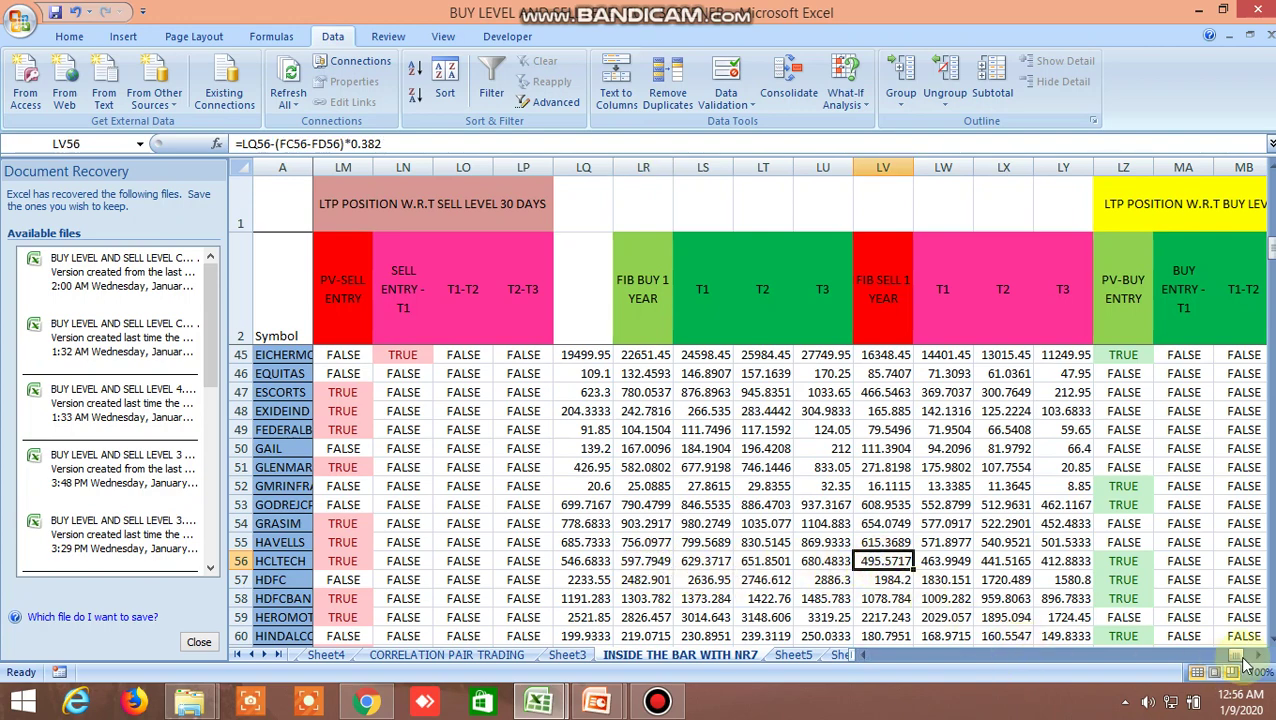
left_click_drag(1240, 657, 1204, 657)
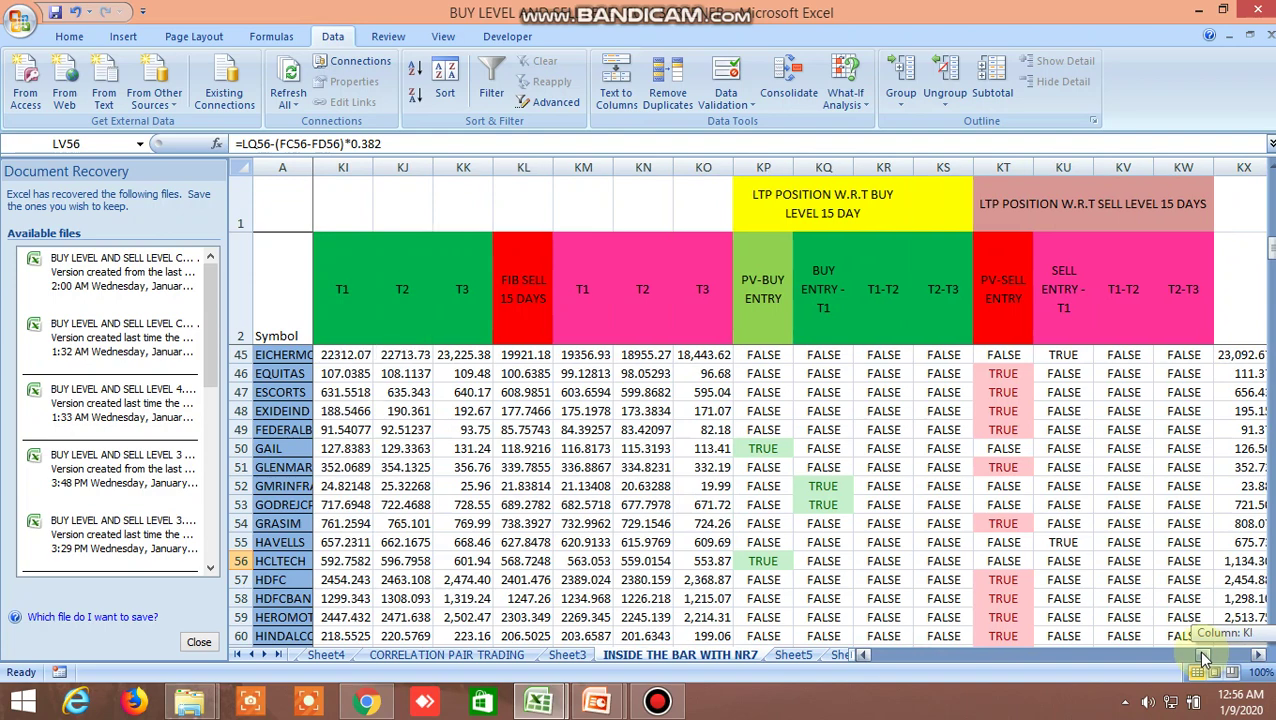